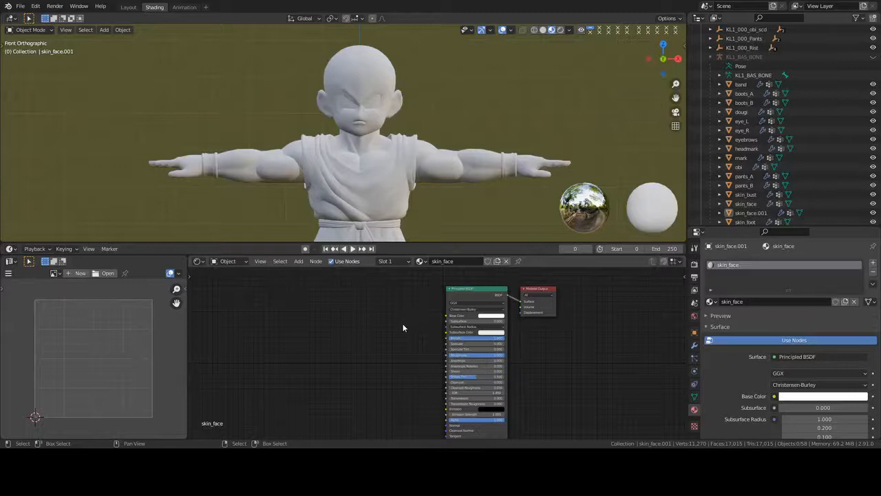
{"action": "left_click", "coordinate": [331, 208]}
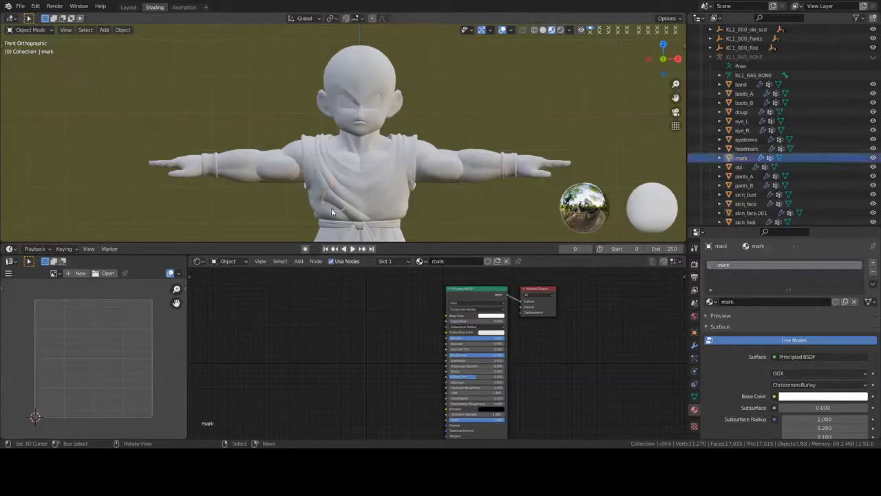
{"action": "key", "text": "g"}
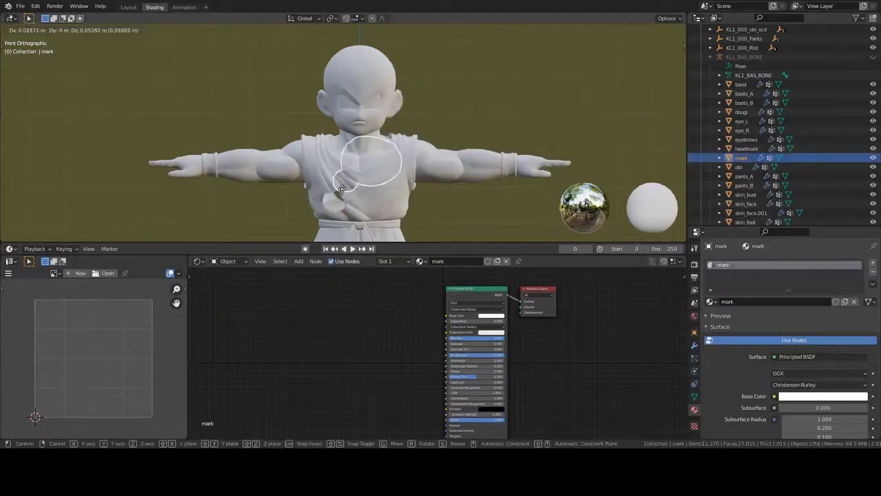
{"action": "right_click", "coordinate": [344, 188]}
{"action": "key", "text": "alt+a"}
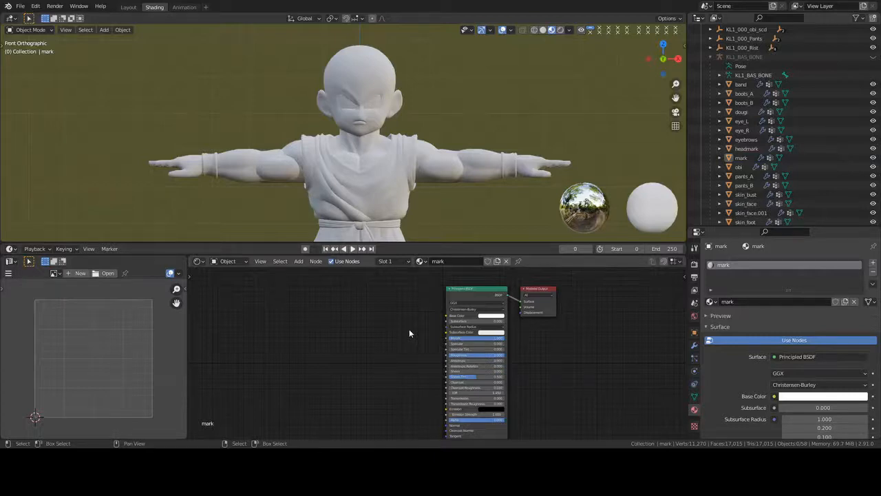
- Set the Metallic value of the head's skin_face material to 0
{"action": "scroll", "coordinate": [410, 334], "scroll_direction": "up", "scroll_amount": 2}
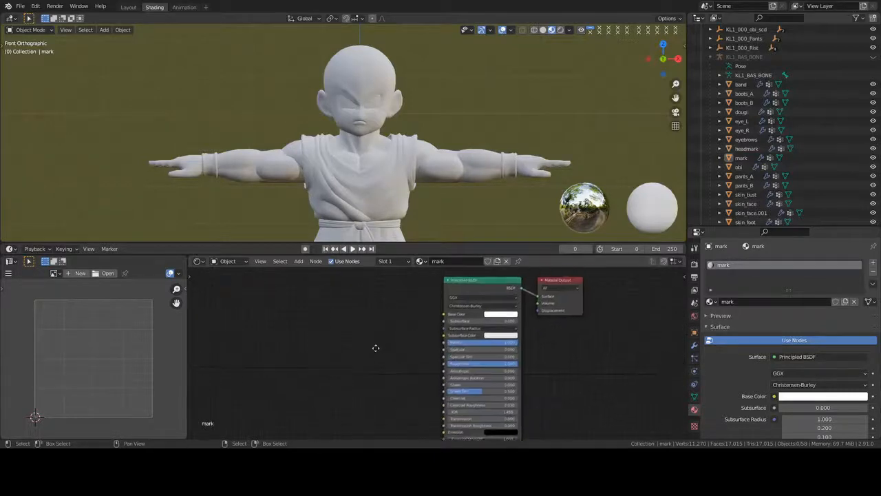
{"action": "mouse_move", "coordinate": [376, 348]}
{"action": "middle_mouse_down"}
{"action": "mouse_move", "coordinate": [388, 377]}
{"action": "mouse_move", "coordinate": [370, 354]}
{"action": "middle_mouse_up"}
{"action": "scroll", "coordinate": [388, 378], "scroll_direction": "up", "scroll_amount": 1}
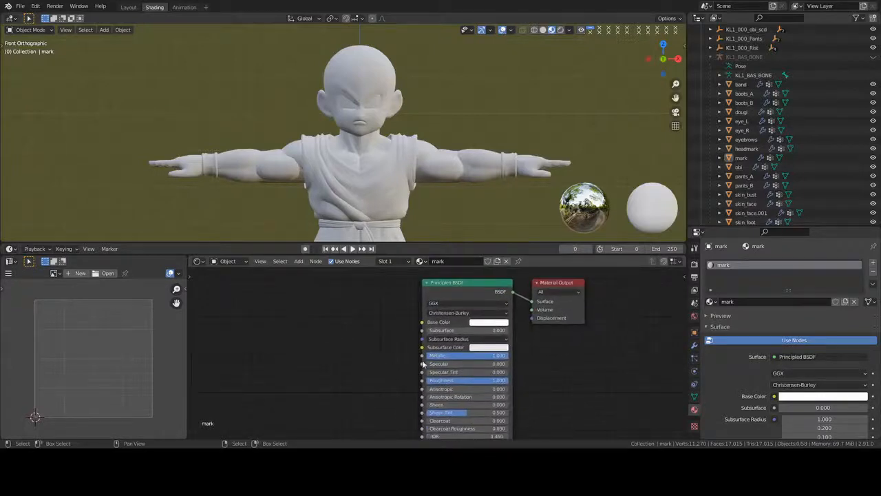
{"action": "left_click", "coordinate": [367, 84]}
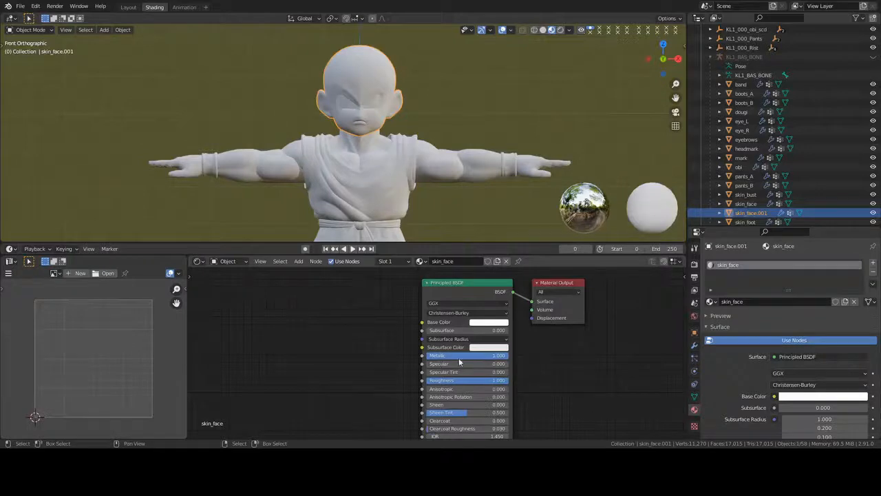
{"action": "scroll", "coordinate": [459, 363], "scroll_direction": "up", "scroll_amount": 2}
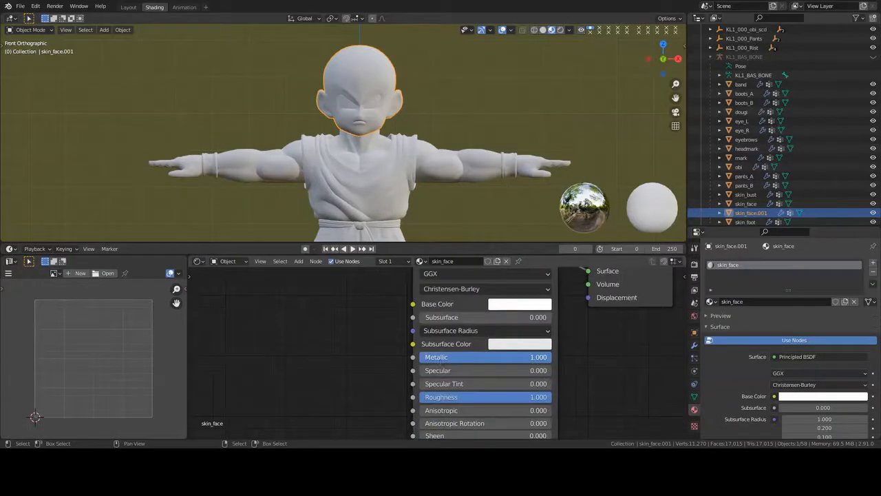
{"action": "left_click_drag", "start_coordinate": [459, 357], "coordinate": [360, 366]}
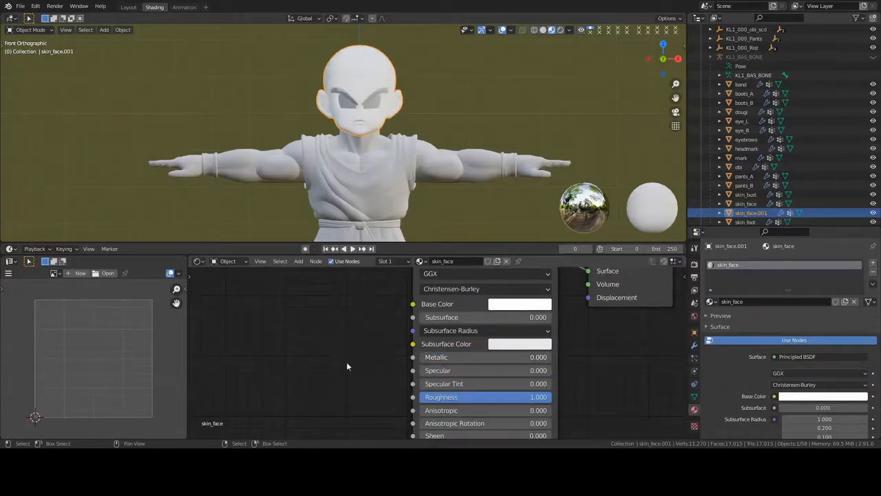
- Add a ColorRamp node to the skin_face material, well before the Principled BSDF, and place a duplicate of it above
{"action": "scroll", "coordinate": [350, 364], "scroll_direction": "down", "scroll_amount": 5}
{"action": "middle_click_drag", "start_coordinate": [338, 369], "coordinate": [480, 332]}
{"action": "middle_click_drag", "start_coordinate": [396, 196], "coordinate": [361, 188]}
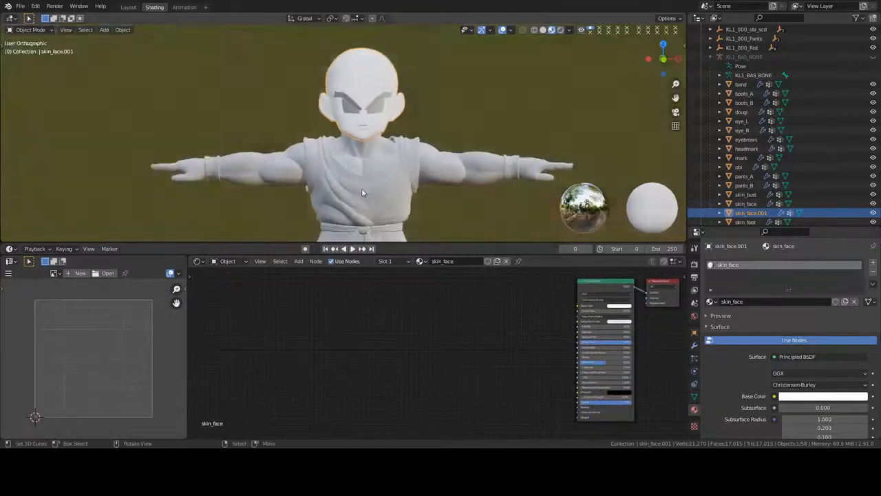
{"action": "middle_click_drag", "start_coordinate": [541, 321], "coordinate": [528, 322]}
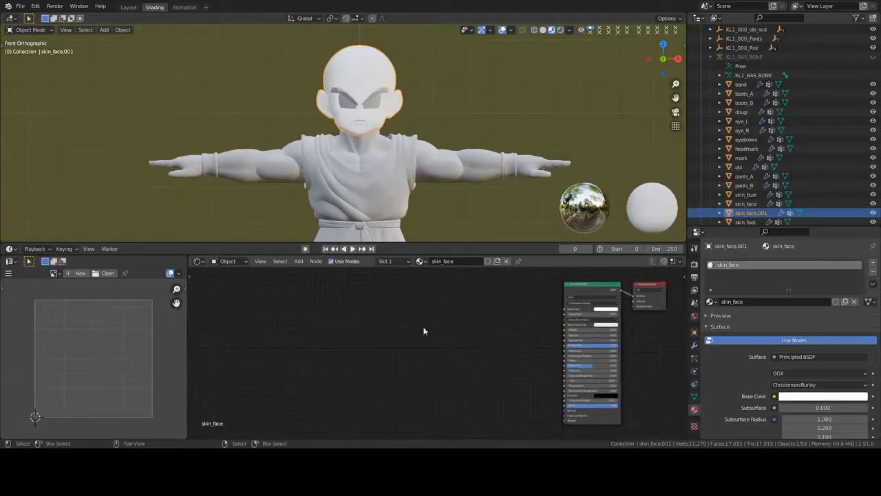
{"action": "key", "text": "shift+a"}
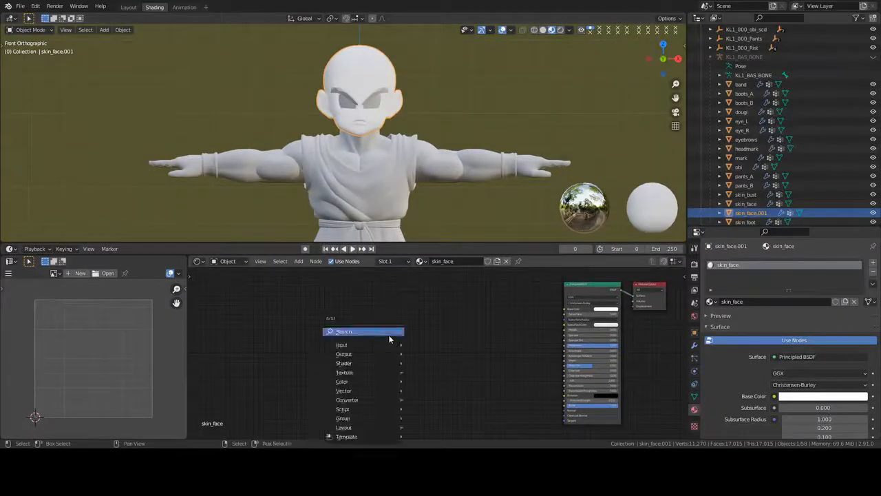
{"action": "left_click", "coordinate": [389, 335]}
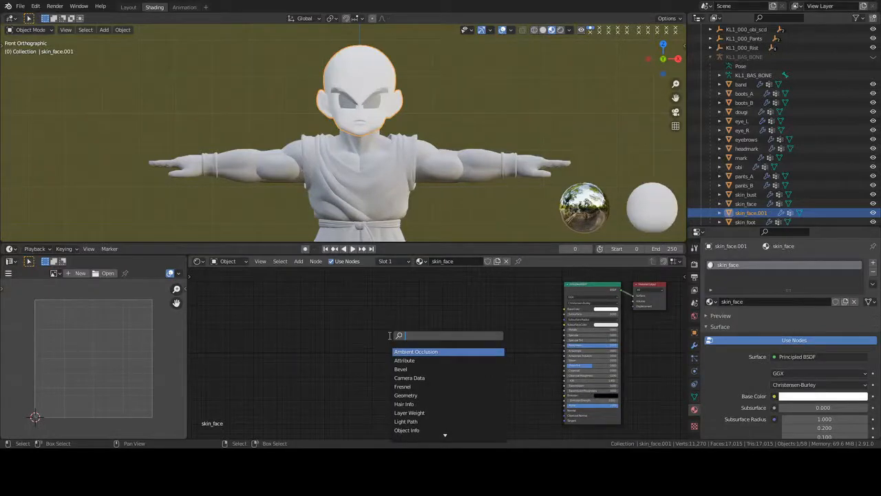
{"action": "type", "text": "COL"}
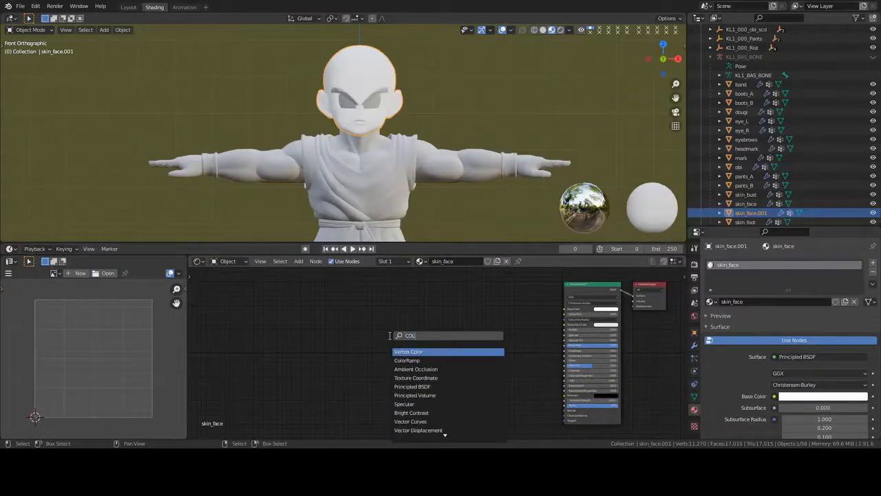
{"action": "key", "text": "Return"}
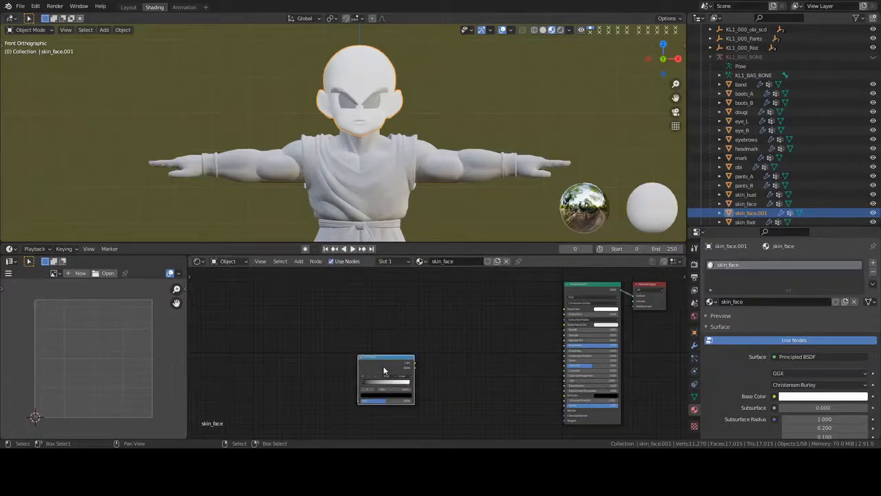
{"action": "key", "text": "shift+d"}
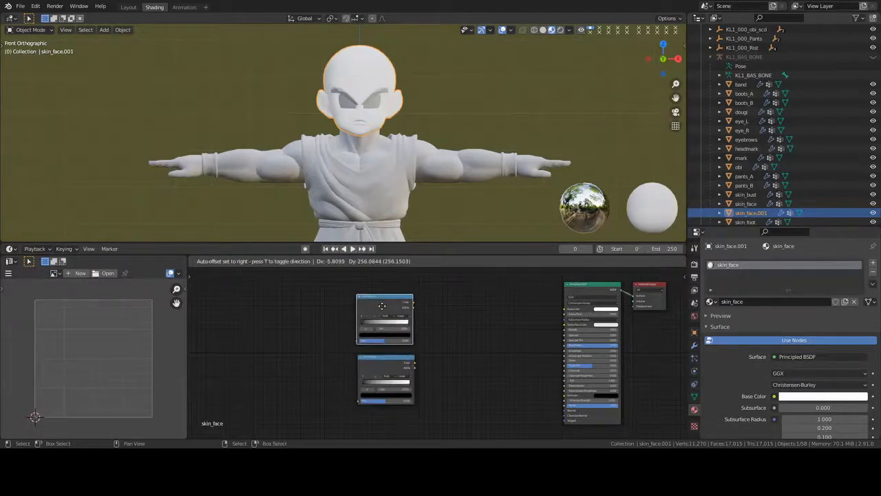
{"action": "left_click", "coordinate": [378, 310]}
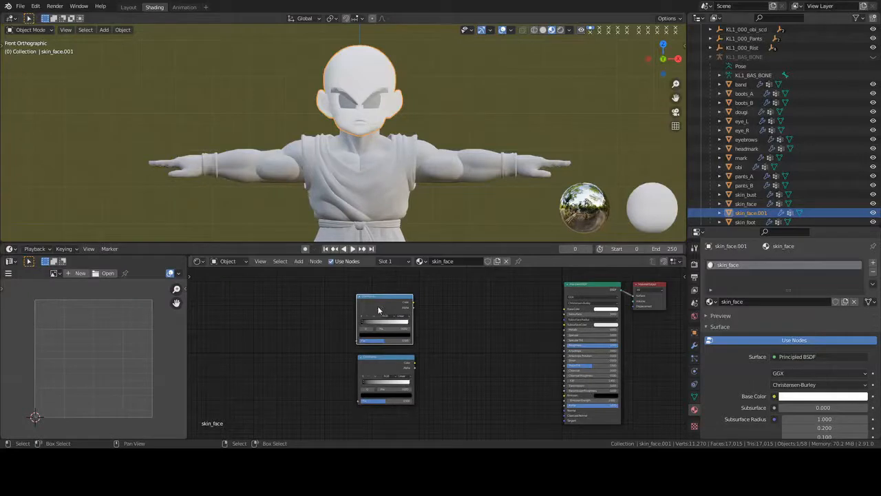
- Add a Layer Weight node in front of the upper ColorRamp
{"action": "key", "text": "shift+a"}
{"action": "left_click", "coordinate": [315, 339]}
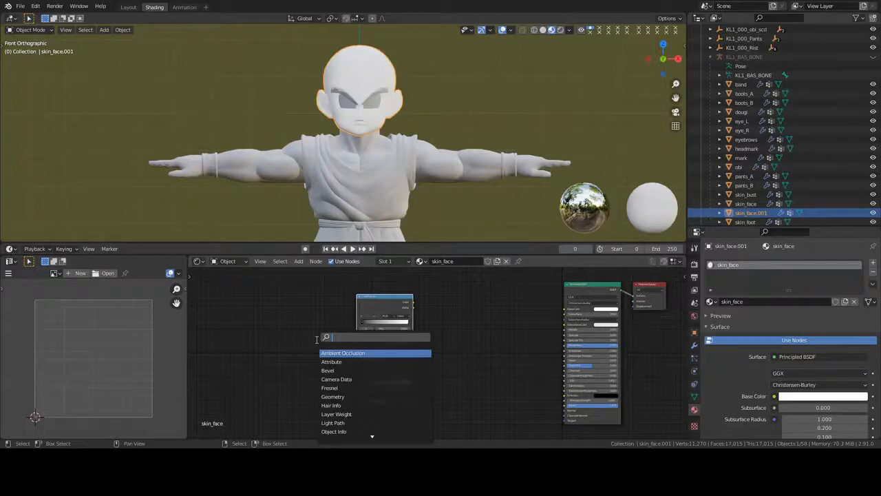
{"action": "type", "text": "LAYER"}
{"action": "key", "text": "Return"}
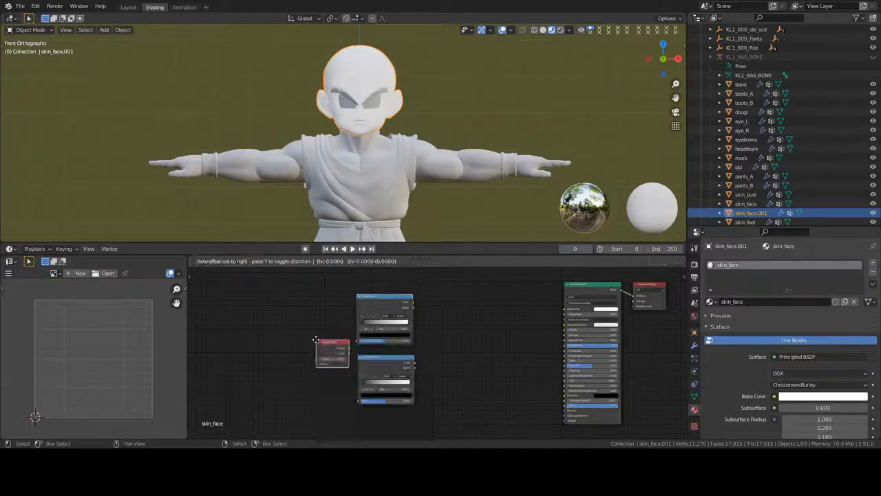
{"action": "left_click", "coordinate": [296, 313]}
- Add a Shader to RGB node in front of the lower ColorRamp, below the Layer Weight node
{"action": "key", "text": "shift+a"}
{"action": "left_click", "coordinate": [313, 398]}
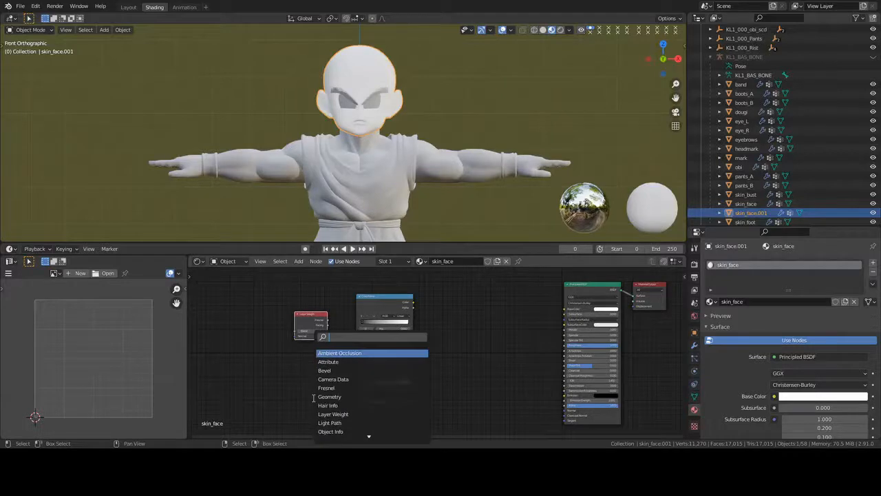
{"action": "type", "text": "SHAD"}
{"action": "key", "text": "Down"}
{"action": "key", "text": "Down"}
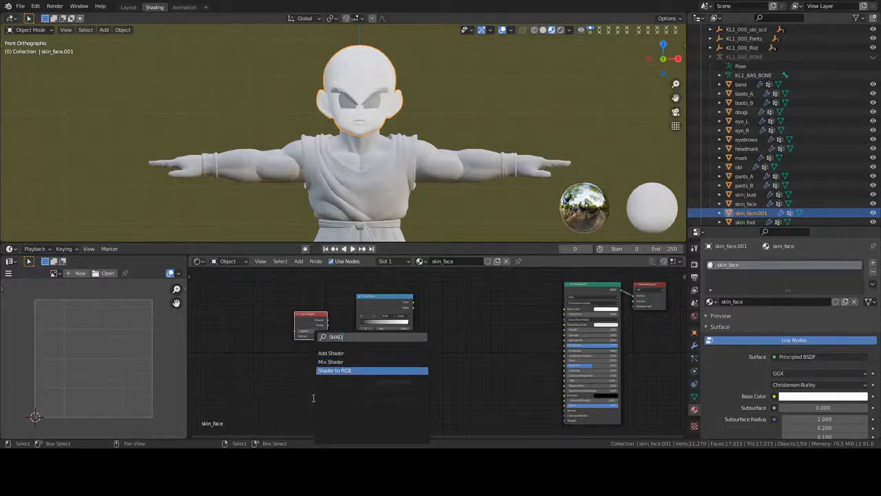
{"action": "key", "text": "Return"}
{"action": "left_click", "coordinate": [303, 373]}
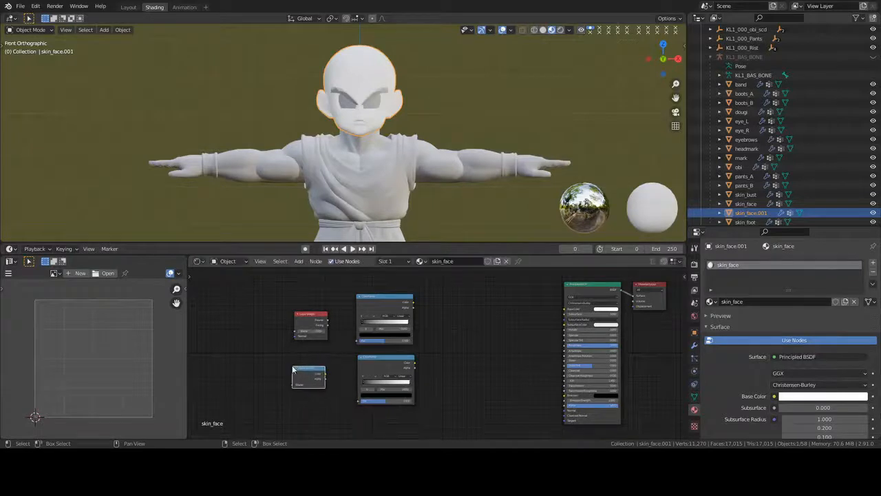
- Add a Mix Shader node between the upper ColorRamp and the Principled BSDF
{"action": "key", "text": "shift+a"}
{"action": "left_click", "coordinate": [479, 367]}
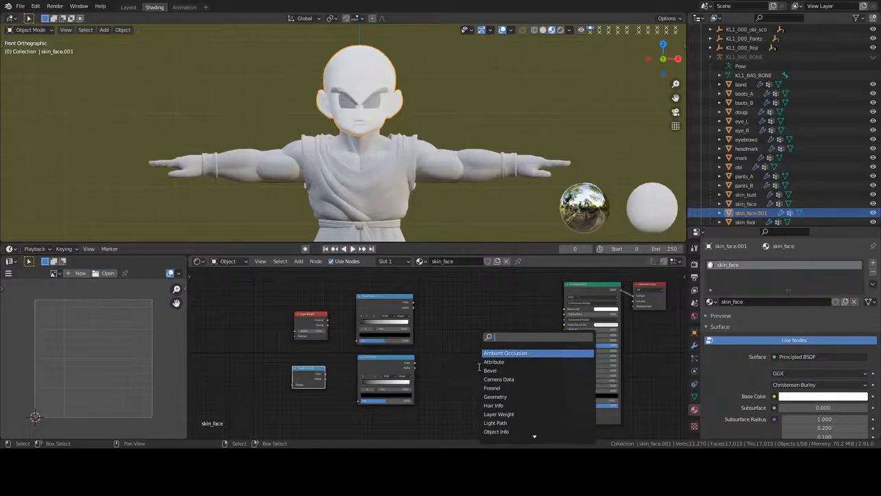
{"action": "type", "text": "MIX"}
{"action": "key", "text": "Return"}
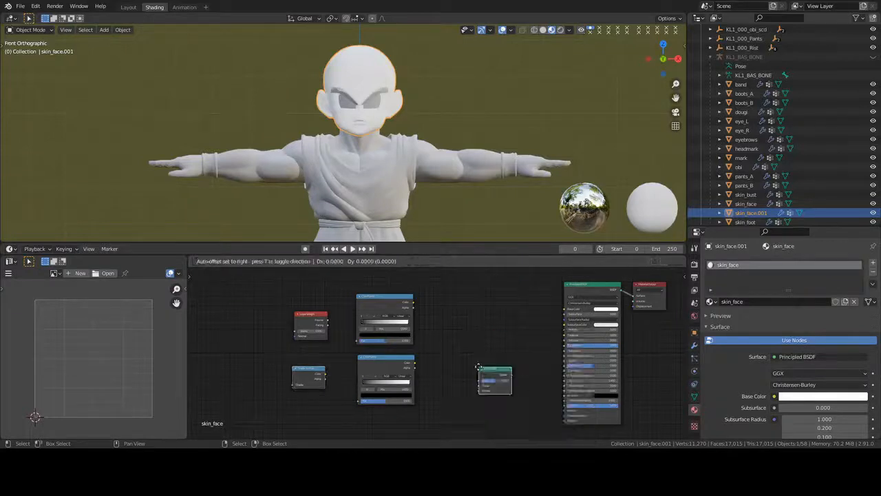
{"action": "left_click", "coordinate": [466, 325]}
- Add a MixRGB node below the Mix Shader, beside the lower ColorRamp
{"action": "key", "text": "shift+a"}
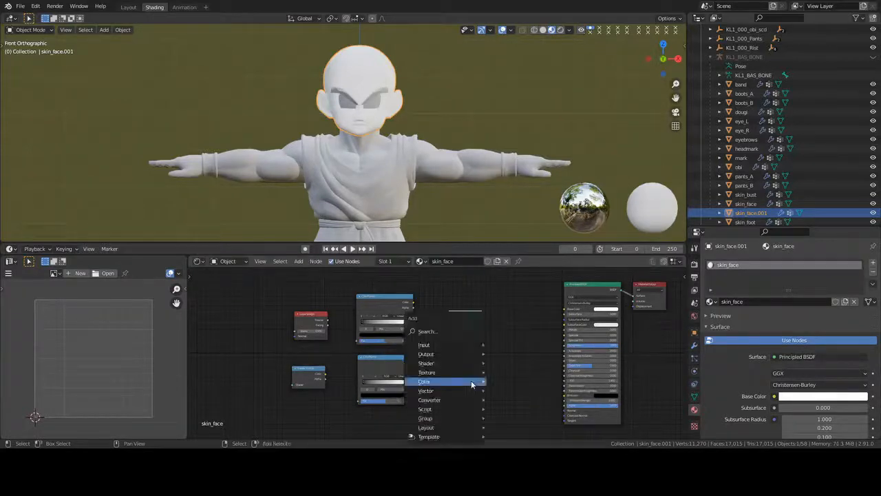
{"action": "left_click", "coordinate": [471, 380]}
{"action": "type", "text": "MIX"}
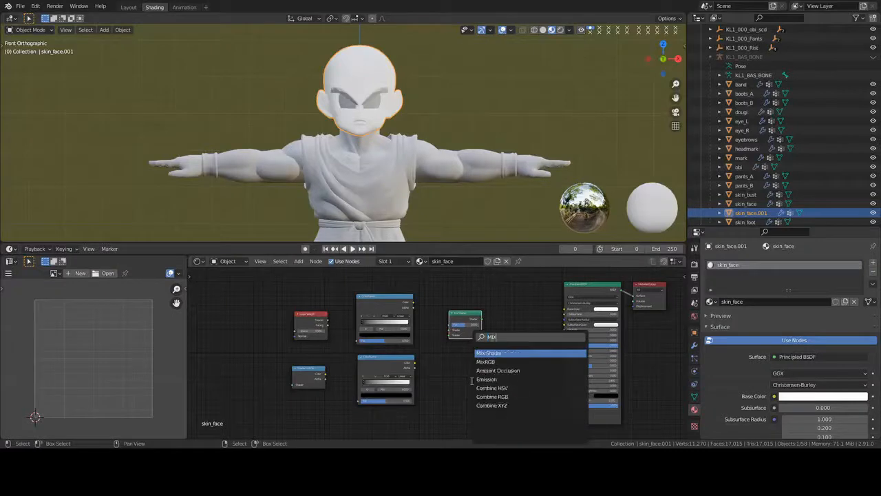
{"action": "key", "text": "Down"}
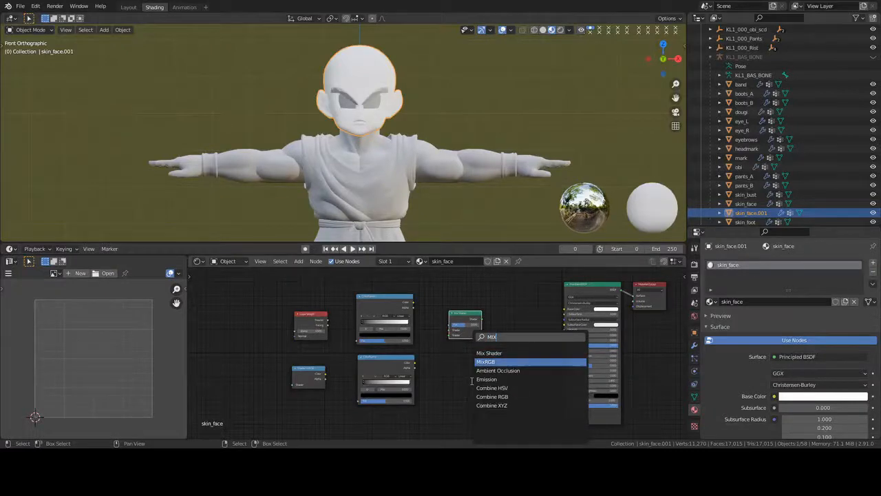
{"action": "key", "text": "Return"}
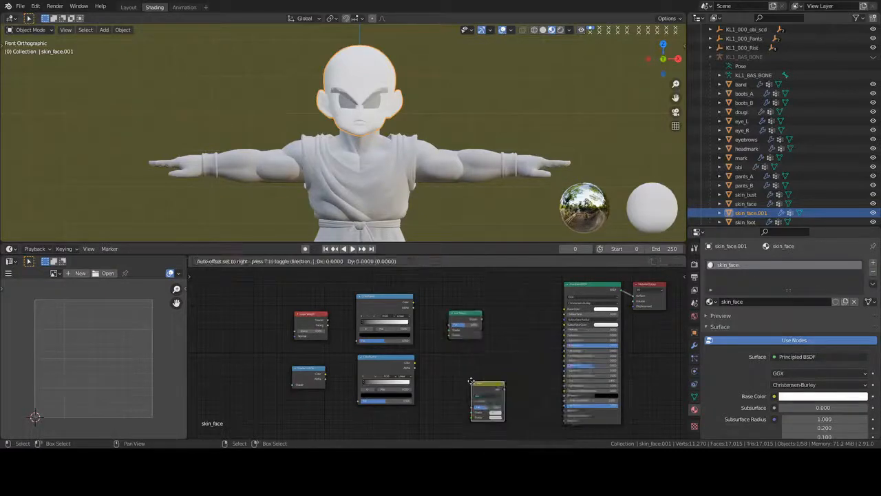
{"action": "left_click", "coordinate": [449, 362]}
- Link the Shader to RGB Color output to the lower ColorRamp's Fac, and that ramp's Color to the Mix node's Fac
{"action": "scroll", "coordinate": [335, 357], "scroll_direction": "up", "scroll_amount": 1}
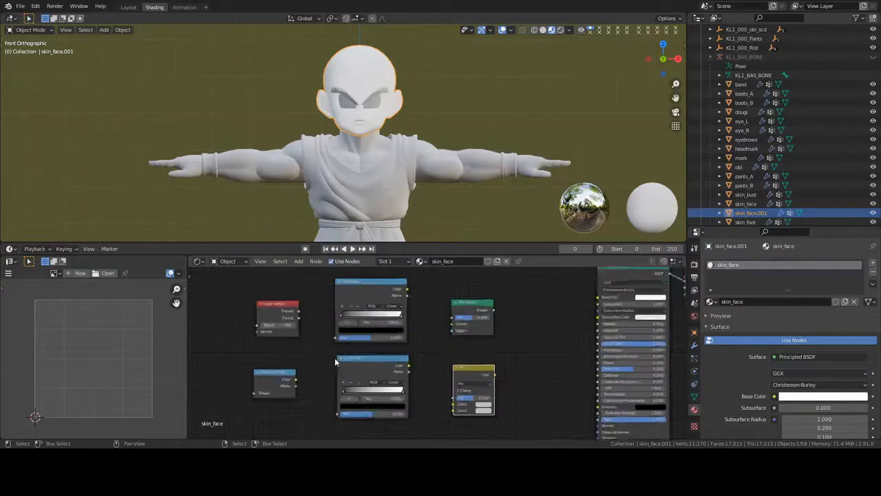
{"action": "scroll", "coordinate": [335, 357], "scroll_direction": "up", "scroll_amount": 2}
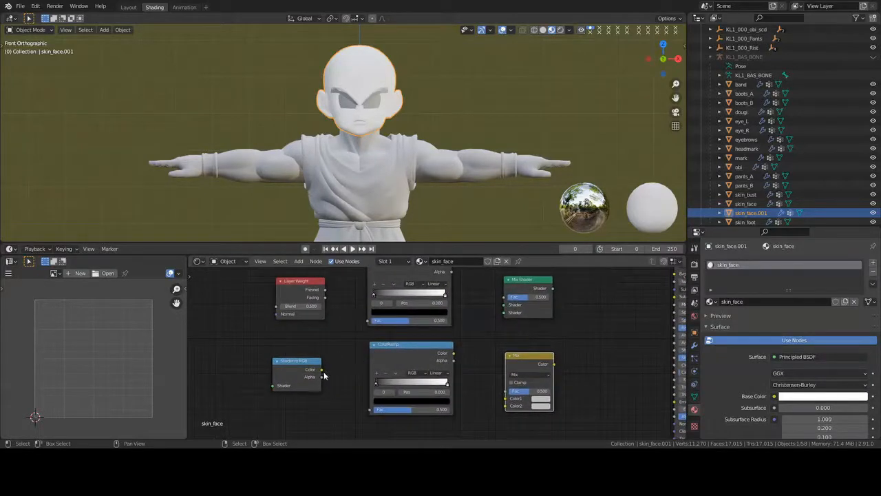
{"action": "left_click_drag", "start_coordinate": [322, 371], "coordinate": [370, 410]}
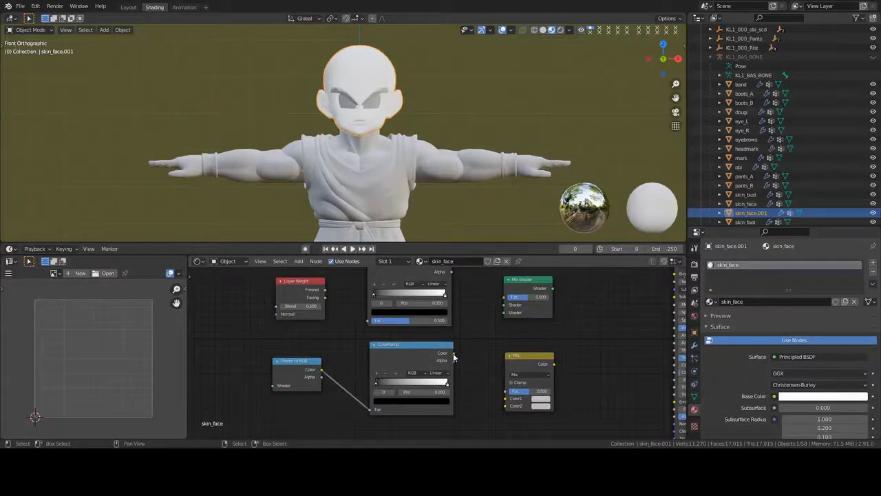
{"action": "left_click_drag", "start_coordinate": [454, 353], "coordinate": [503, 395]}
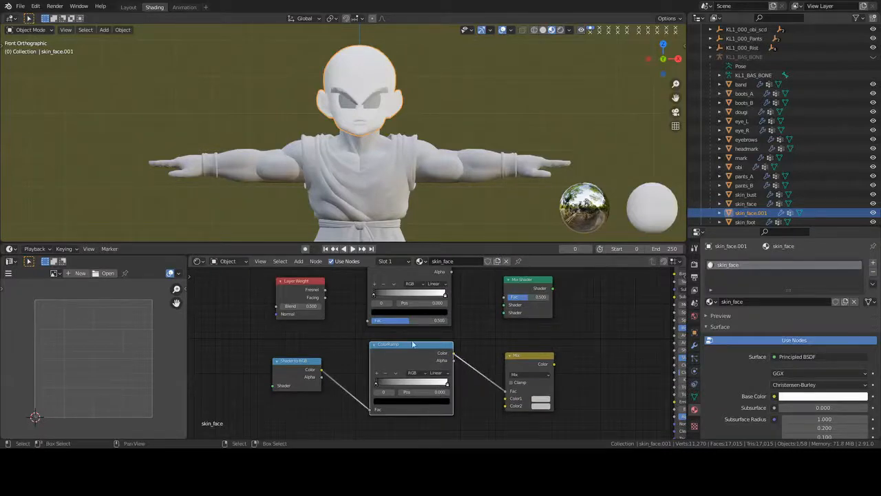
- Link Layer Weight's Fresnel through the upper ColorRamp to the Mix Shader's Fac, and feed the Mix node's Color into a Shader input
{"action": "left_click", "coordinate": [326, 290]}
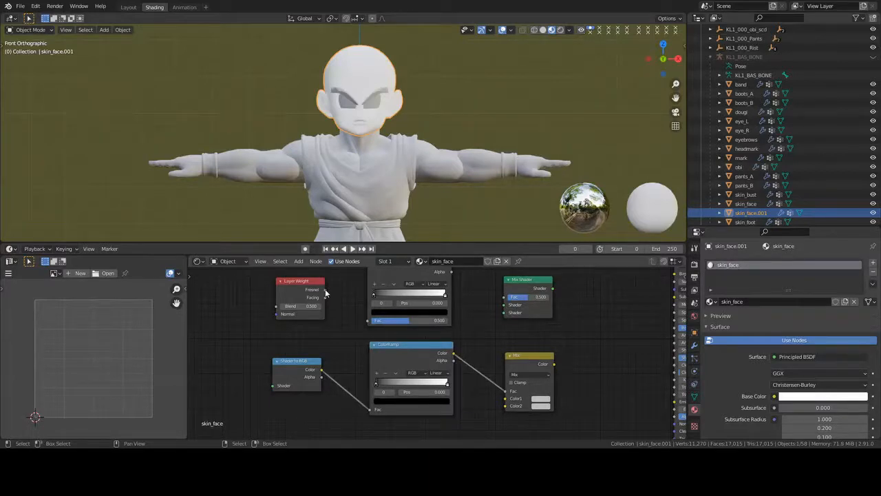
{"action": "left_click_drag", "start_coordinate": [326, 292], "coordinate": [371, 318]}
{"action": "middle_click_drag", "start_coordinate": [475, 285], "coordinate": [428, 288]}
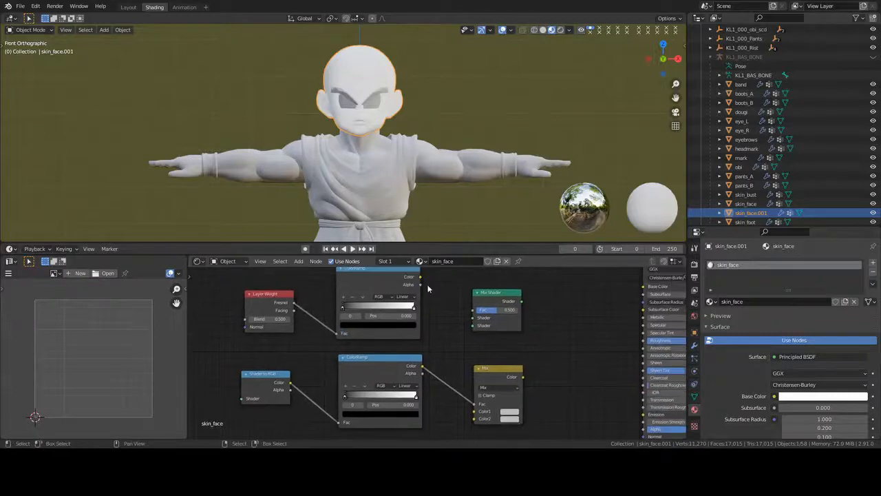
{"action": "left_click_drag", "start_coordinate": [419, 277], "coordinate": [474, 314]}
{"action": "left_click_drag", "start_coordinate": [523, 377], "coordinate": [472, 317]}
- Combine the Layer Weight, Shader to RGB, both ColorRamp, Mix Shader and Mix nodes into one node group
{"action": "middle_click_drag", "start_coordinate": [329, 374], "coordinate": [355, 376]}
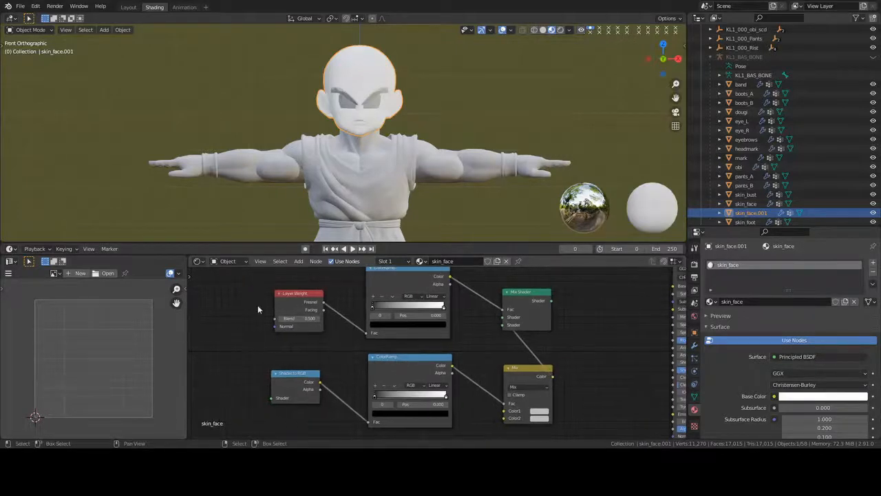
{"action": "left_click_drag", "start_coordinate": [242, 298], "coordinate": [551, 424]}
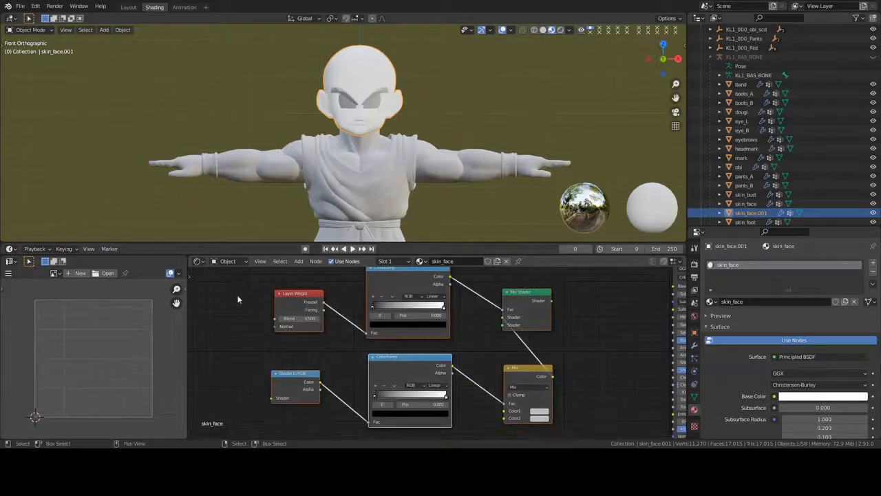
{"action": "left_click", "coordinate": [394, 275]}
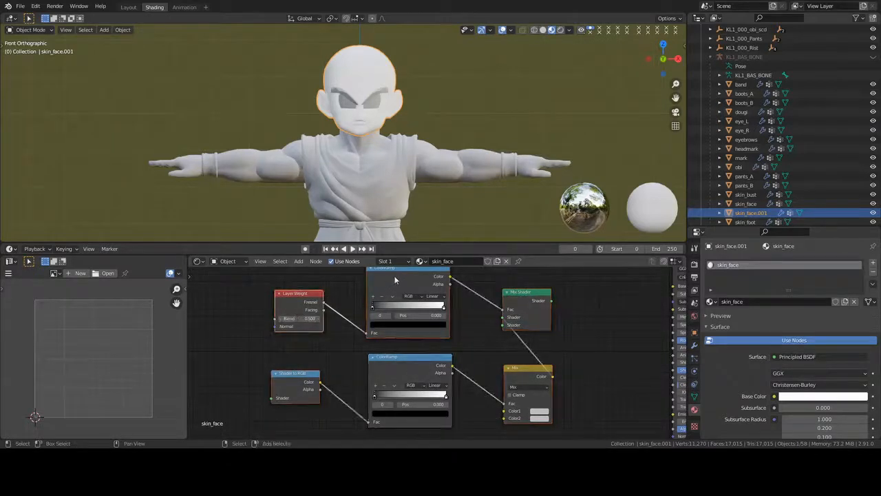
{"action": "left_click", "coordinate": [517, 301]}
{"action": "left_click", "coordinate": [519, 366]}
{"action": "left_click", "coordinate": [401, 367]}
{"action": "left_click_drag", "start_coordinate": [241, 296], "coordinate": [554, 423]}
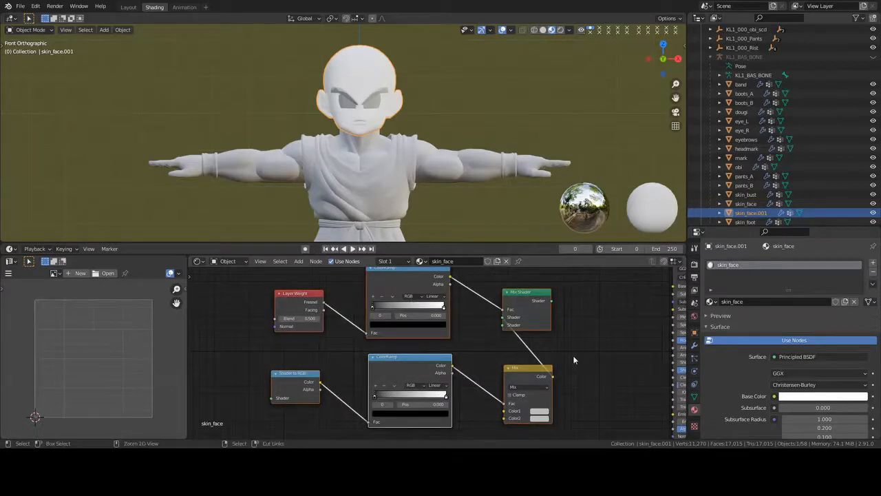
{"action": "key", "text": "ctrl+g"}
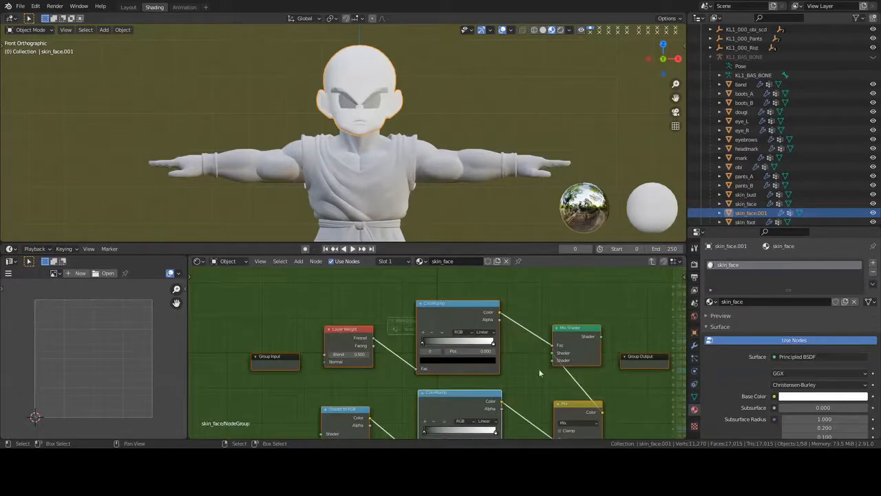
- Link the Shader to RGB node's Shader input to the Group Input node inside the group
{"action": "middle_click_drag", "start_coordinate": [382, 378], "coordinate": [416, 345]}
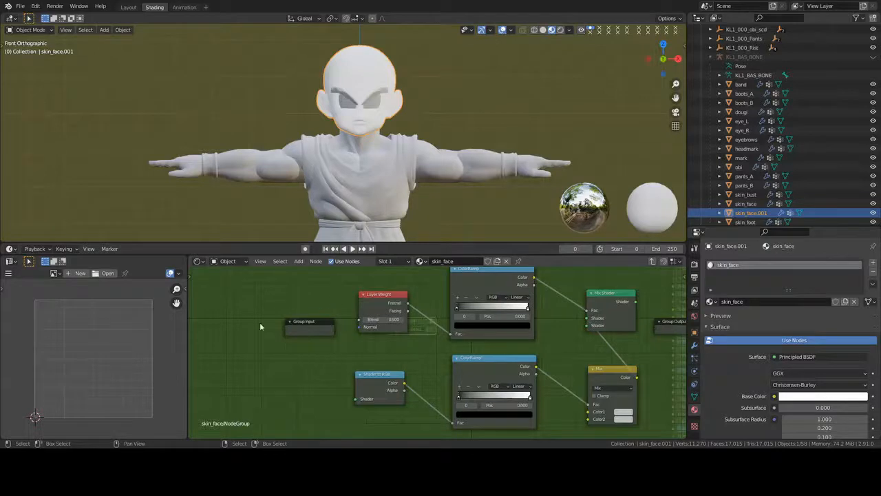
{"action": "middle_click_drag", "start_coordinate": [595, 344], "coordinate": [496, 344]}
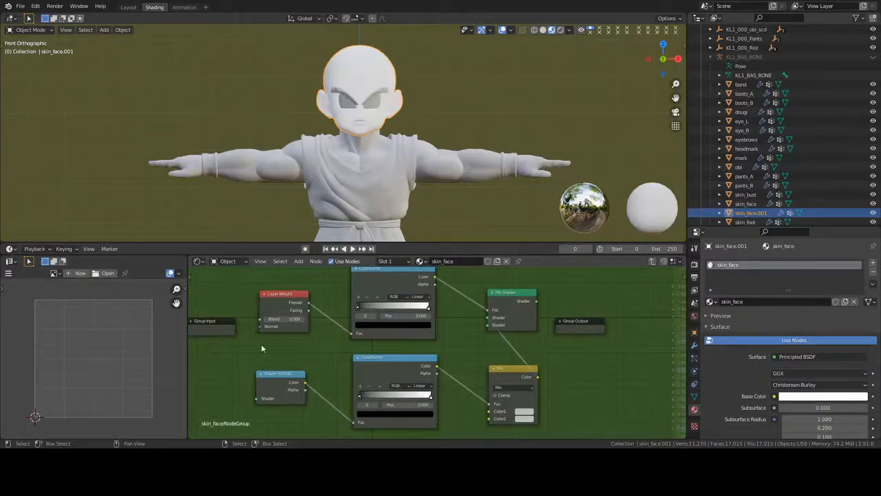
{"action": "middle_click_drag", "start_coordinate": [264, 349], "coordinate": [373, 335]}
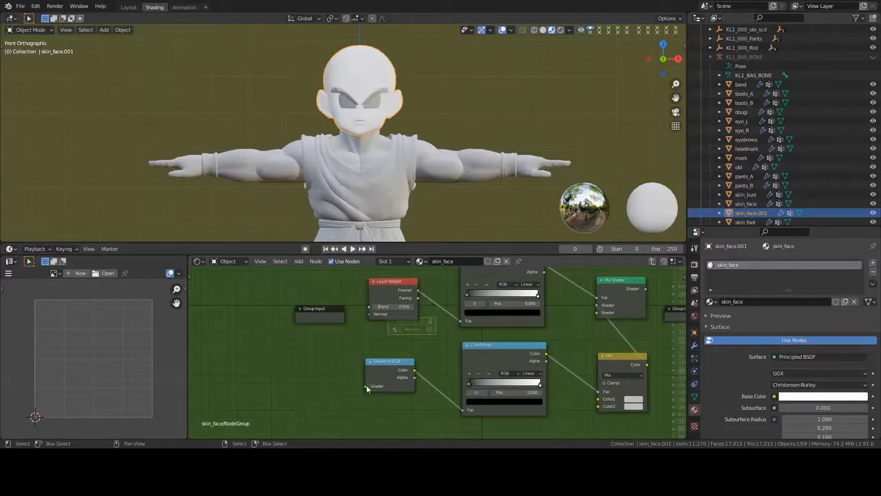
{"action": "left_click_drag", "start_coordinate": [364, 389], "coordinate": [345, 317]}
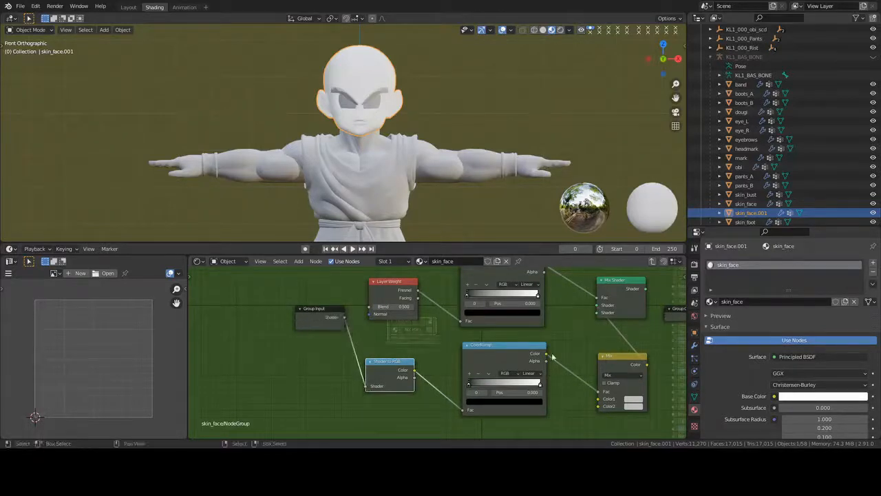
- Link the Mix Shader's output to the Group Output and exit the node group
{"action": "middle_click_drag", "start_coordinate": [590, 335], "coordinate": [364, 347]}
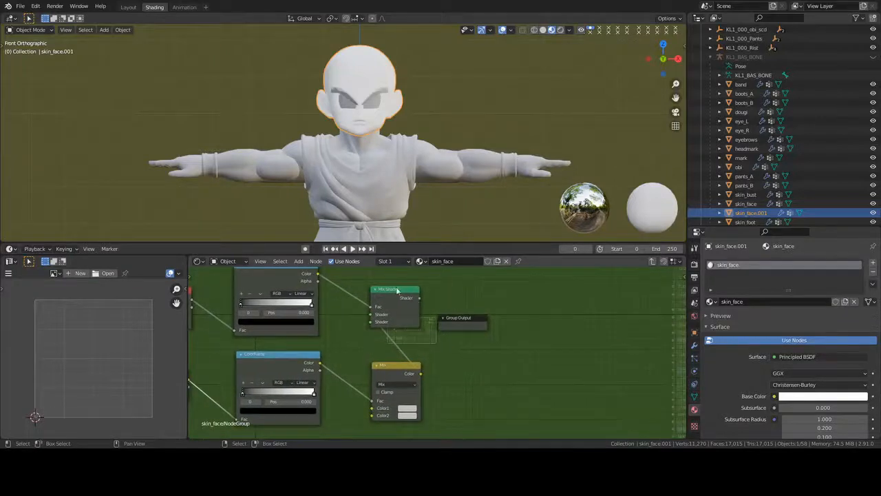
{"action": "left_click_drag", "start_coordinate": [419, 297], "coordinate": [438, 327]}
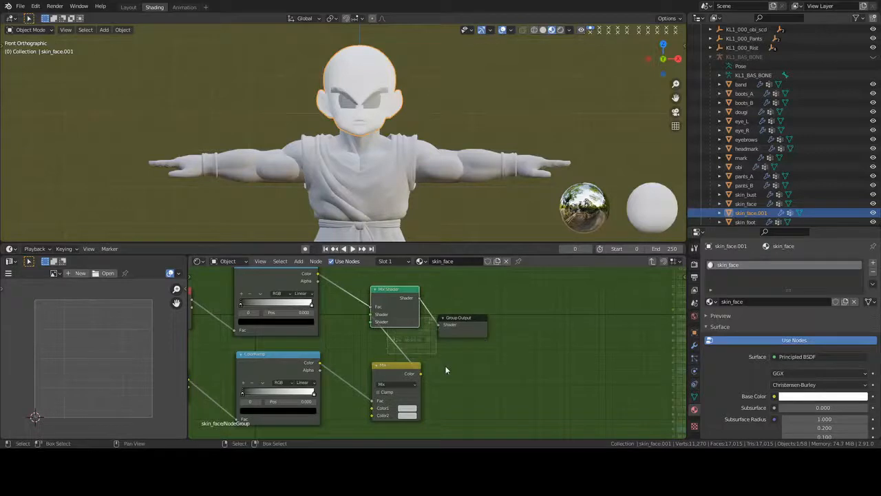
{"action": "key", "text": "Tab"}
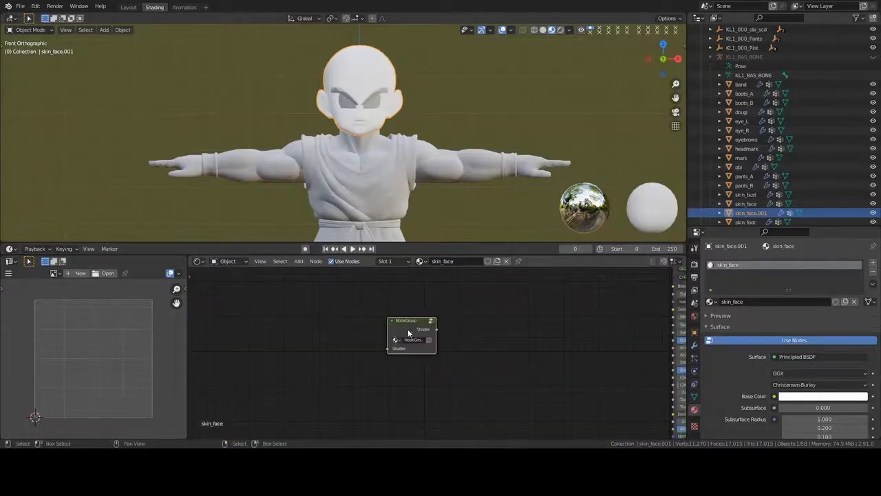
{"action": "left_click", "coordinate": [485, 354]}
{"action": "left_click", "coordinate": [407, 331]}
{"action": "key", "text": "Tab"}
{"action": "middle_click_drag", "start_coordinate": [331, 358], "coordinate": [402, 351]}
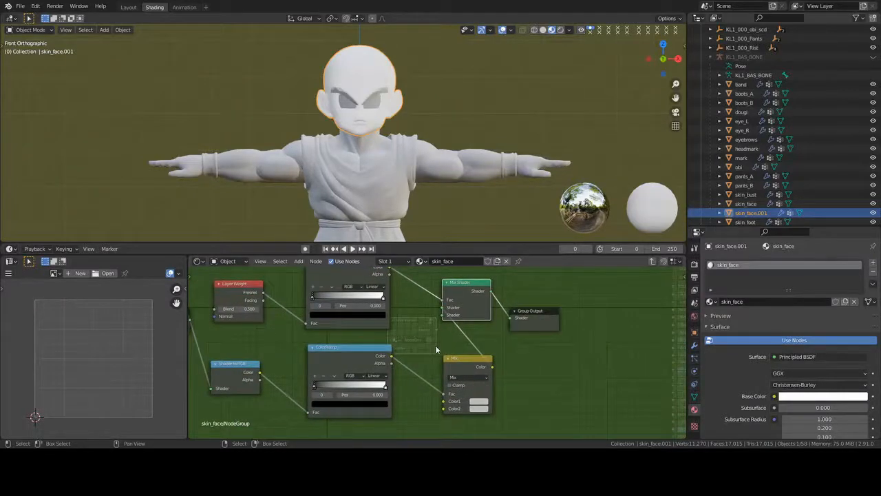
{"action": "key", "text": "Tab"}
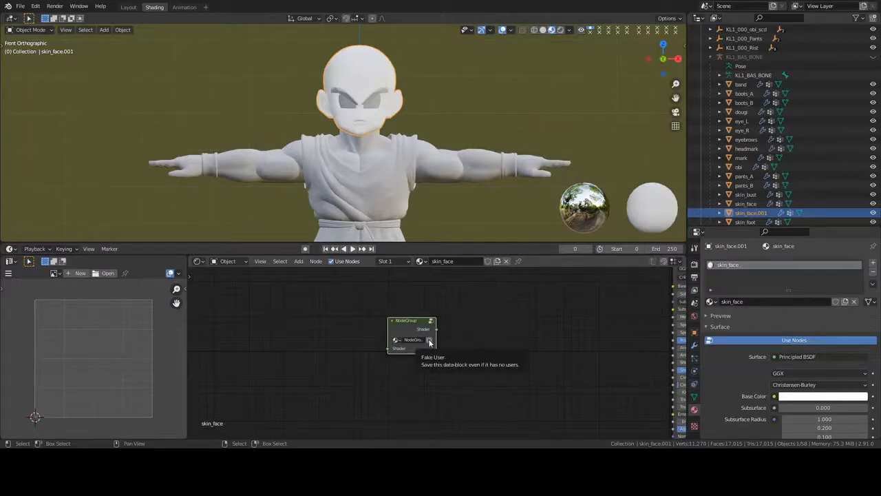
- Give the node group a fake user and rename it KRILLAN_SHADER
{"action": "left_click", "coordinate": [430, 343]}
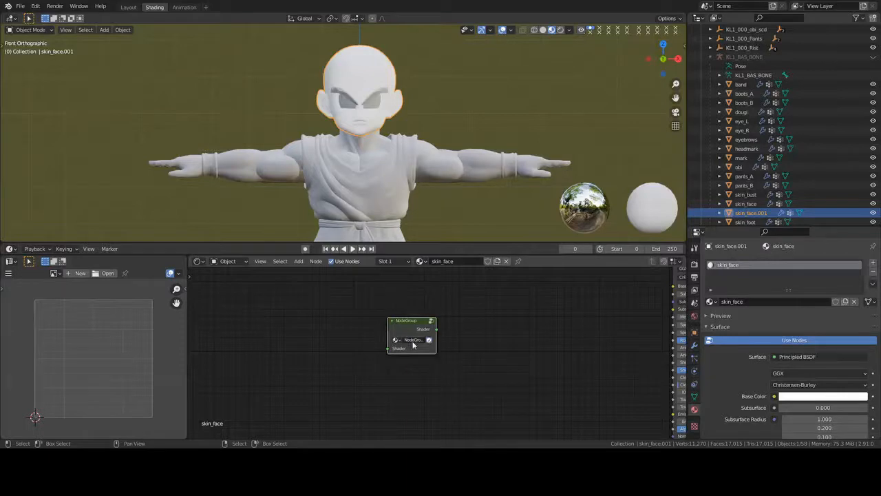
{"action": "left_click", "coordinate": [416, 340]}
{"action": "type", "text": "kril"}
{"action": "key", "text": "Return"}
- Shift the Material Output away from the Principled BSDF and place the KRILLAN_SHADER group between the two nodes
{"action": "middle_click_drag", "start_coordinate": [503, 338], "coordinate": [423, 342]}
{"action": "key", "text": "g"}
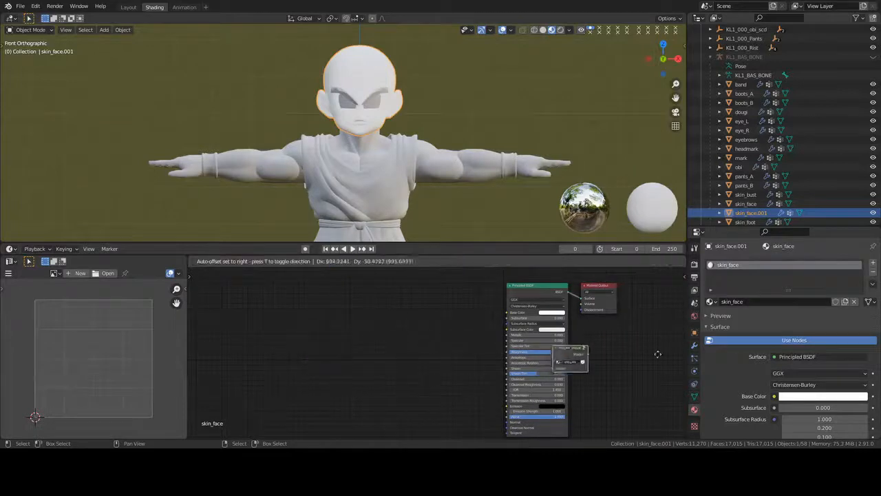
{"action": "left_click", "coordinate": [683, 343]}
{"action": "middle_click_drag", "start_coordinate": [635, 356], "coordinate": [506, 356]}
{"action": "left_click_drag", "start_coordinate": [466, 314], "coordinate": [562, 316]}
{"action": "scroll", "coordinate": [523, 359], "scroll_direction": "up", "scroll_amount": 4}
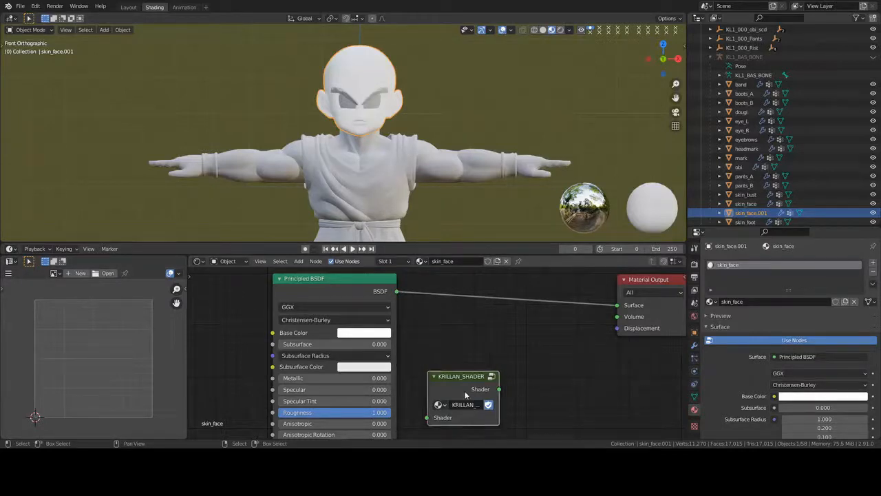
{"action": "left_click_drag", "start_coordinate": [464, 391], "coordinate": [509, 361]}
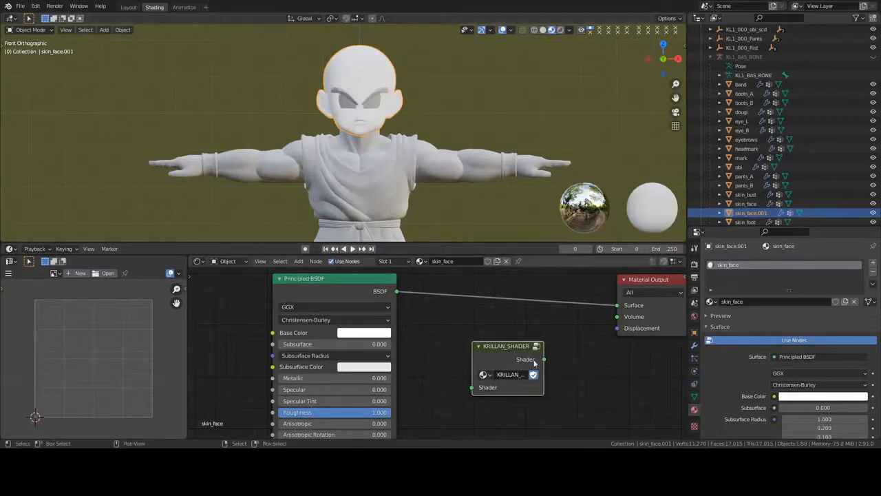
{"action": "key", "text": "Tab"}
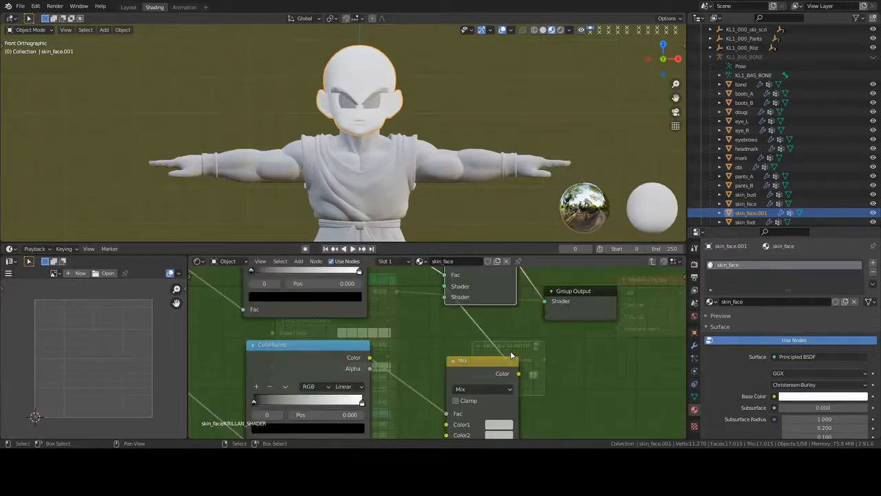
{"action": "scroll", "coordinate": [376, 343], "scroll_direction": "down", "scroll_amount": 3}
{"action": "middle_click_drag", "start_coordinate": [393, 350], "coordinate": [448, 364]}
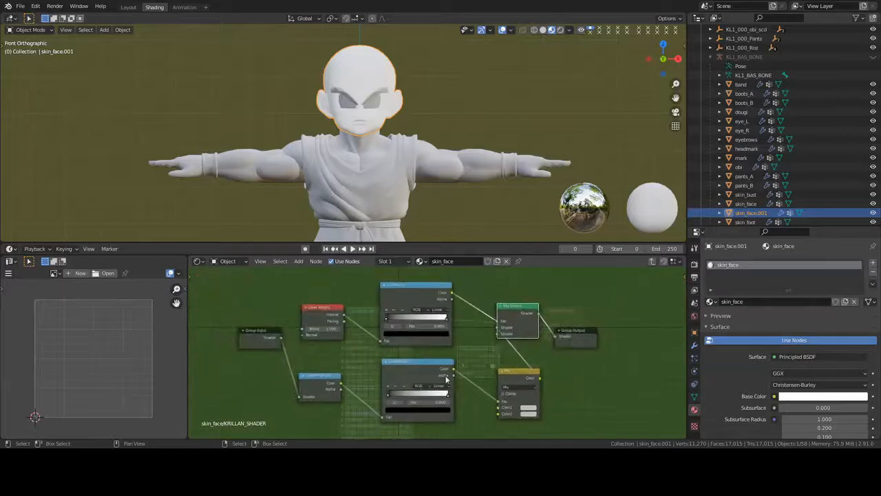
{"action": "key", "text": "Tab"}
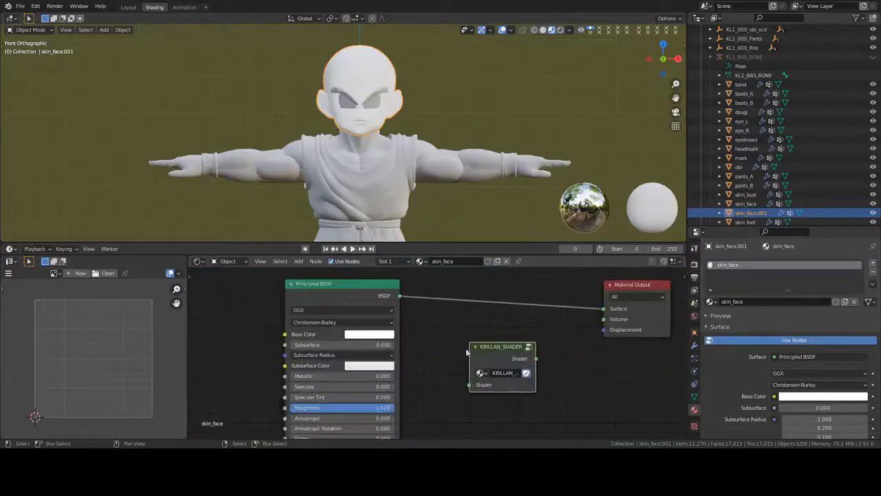
- Set the Principled BSDF's Base Color to a slightly darkened orange skin tone, with hue about 0.081 and saturation about 0.474
{"action": "scroll", "coordinate": [377, 336], "scroll_direction": "up", "scroll_amount": 1}
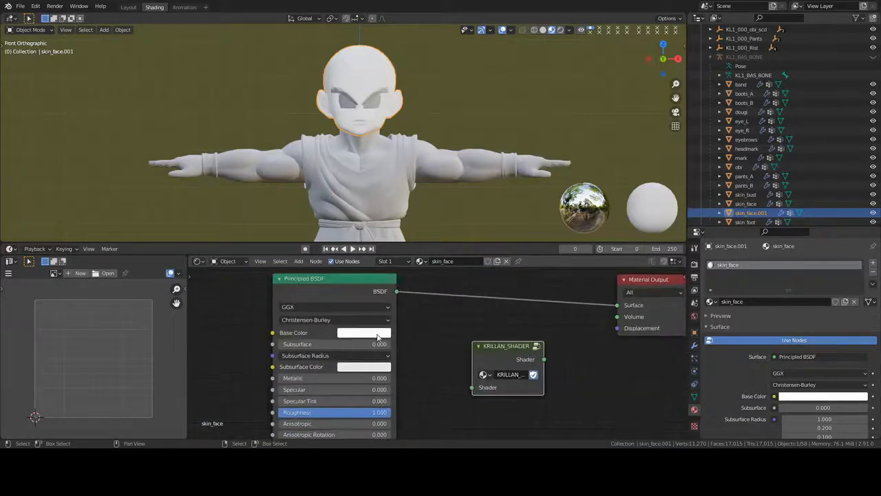
{"action": "scroll", "coordinate": [377, 336], "scroll_direction": "up", "scroll_amount": 1}
{"action": "left_click", "coordinate": [377, 333]}
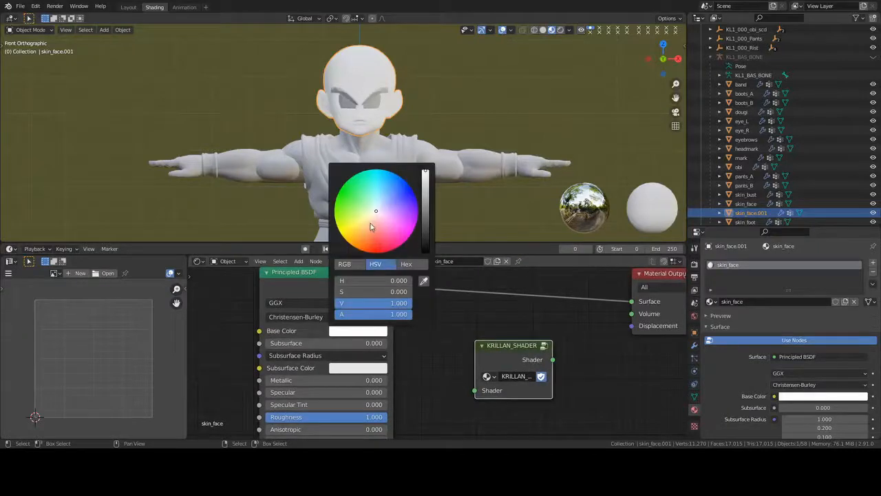
{"action": "left_click_drag", "start_coordinate": [371, 228], "coordinate": [365, 227]}
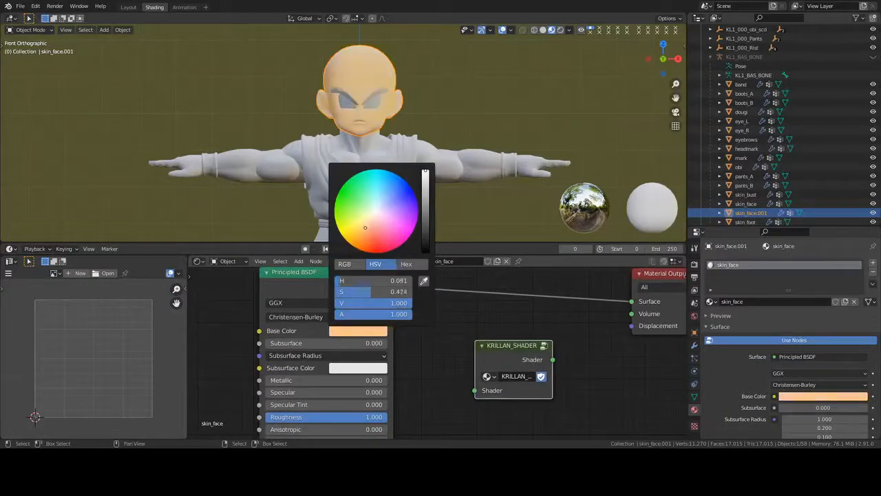
{"action": "scroll", "coordinate": [370, 225], "scroll_direction": "down", "scroll_amount": 3}
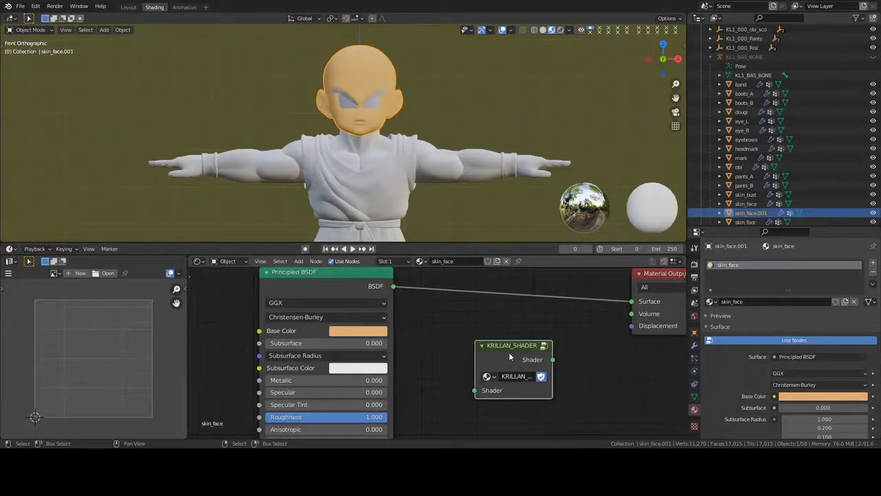
- Inside the KRILLAN_SHADER group, sample the face's skin colour into the Mix node's Color1 and darken it to a value of 0.396
{"action": "key", "text": "Tab"}
{"action": "middle_click_drag", "start_coordinate": [523, 367], "coordinate": [441, 303]}
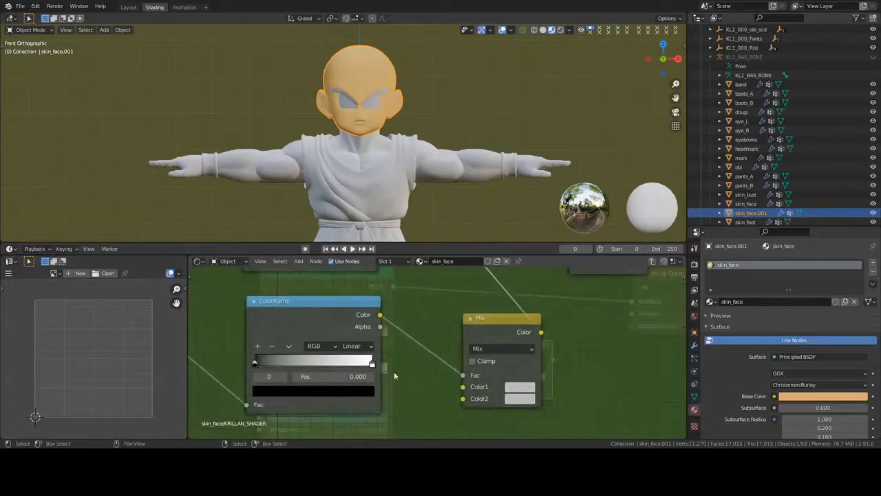
{"action": "middle_click_drag", "start_coordinate": [397, 371], "coordinate": [432, 340]}
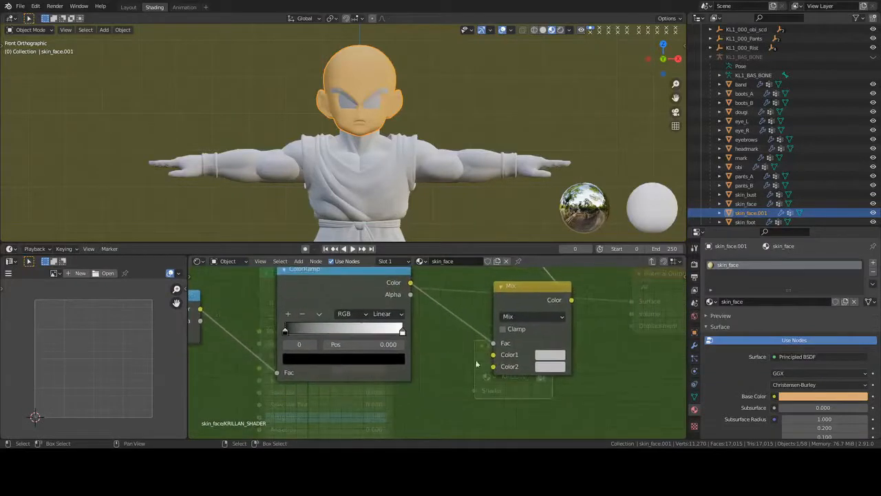
{"action": "left_click", "coordinate": [553, 358]}
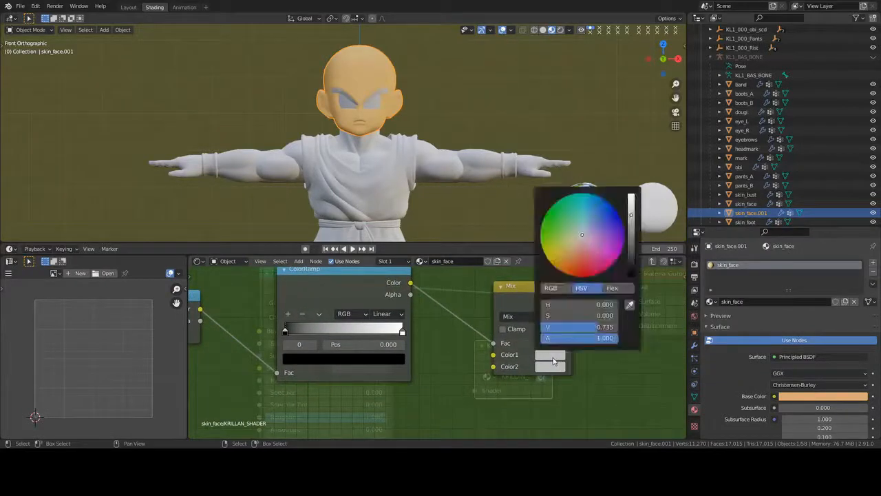
{"action": "left_click", "coordinate": [631, 304]}
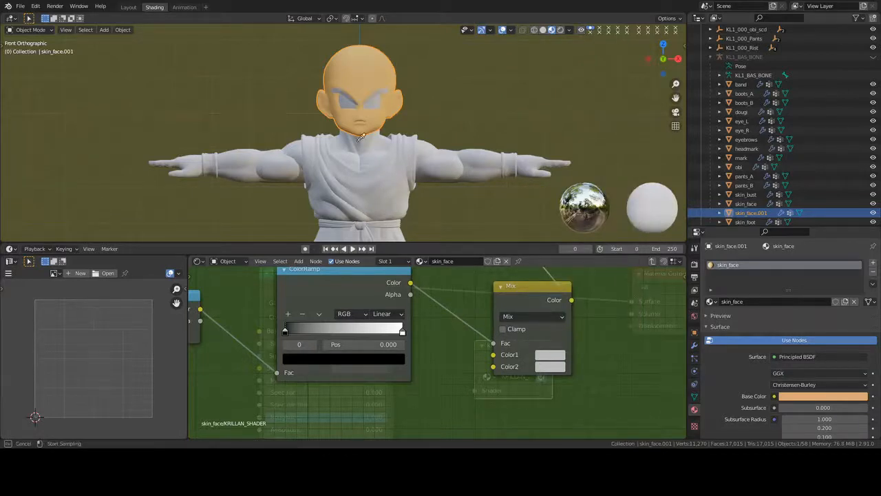
{"action": "left_click", "coordinate": [339, 113]}
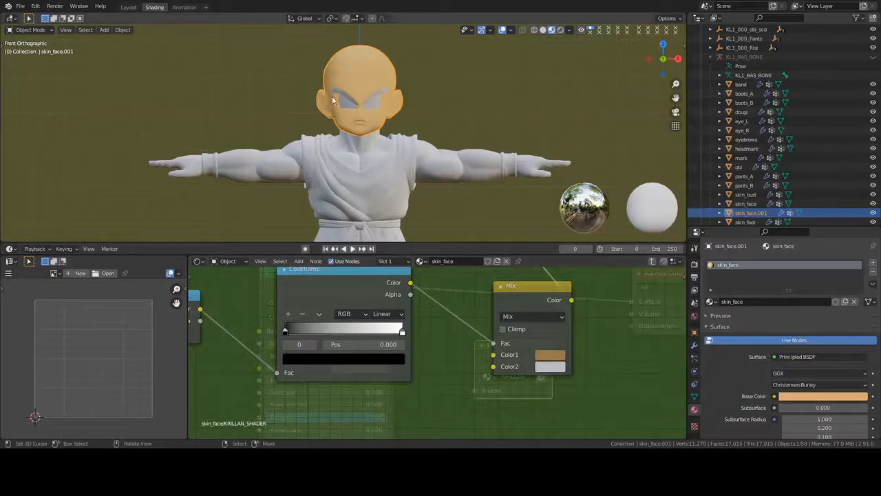
{"action": "left_click", "coordinate": [551, 355]}
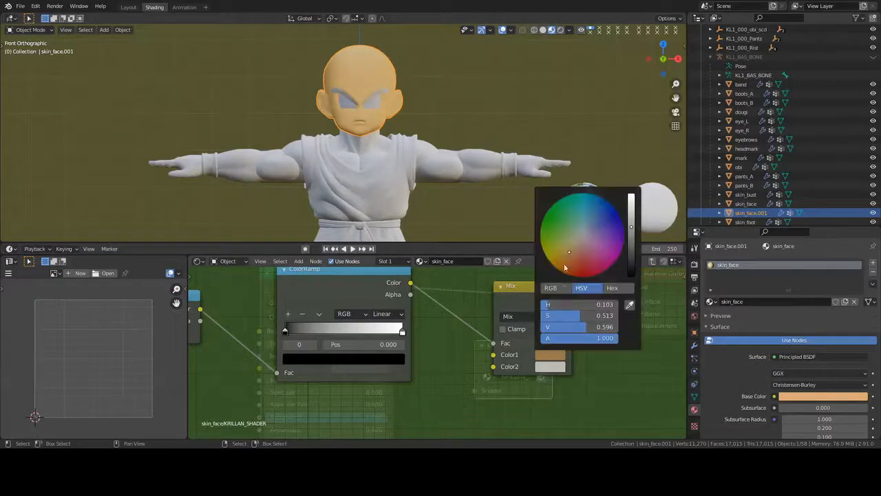
{"action": "scroll", "coordinate": [573, 234], "scroll_direction": "down", "scroll_amount": 4}
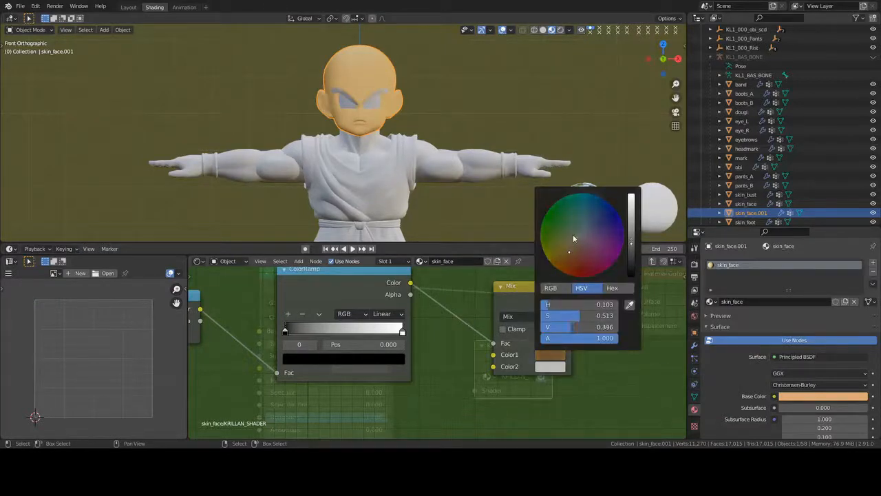
- Sample the material's Base Color into the Mix node's Color2
{"action": "left_click", "coordinate": [551, 355]}
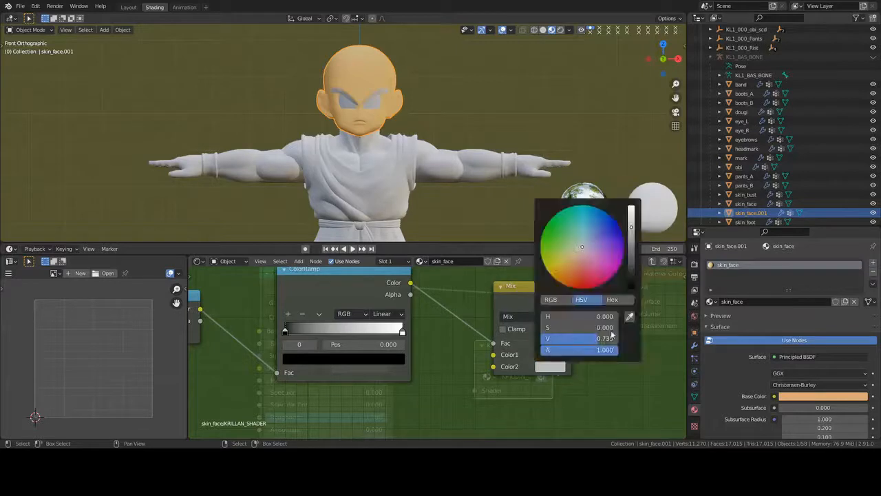
{"action": "left_click", "coordinate": [631, 318]}
{"action": "left_click", "coordinate": [799, 394]}
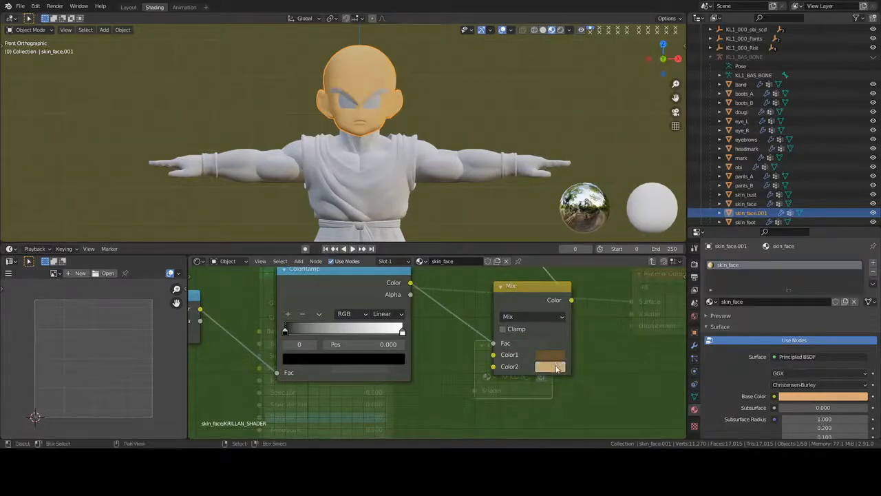
{"action": "left_click", "coordinate": [550, 366]}
{"action": "middle_click_drag", "start_coordinate": [439, 284], "coordinate": [510, 389]}
{"action": "middle_click_drag", "start_coordinate": [327, 342], "coordinate": [386, 366]}
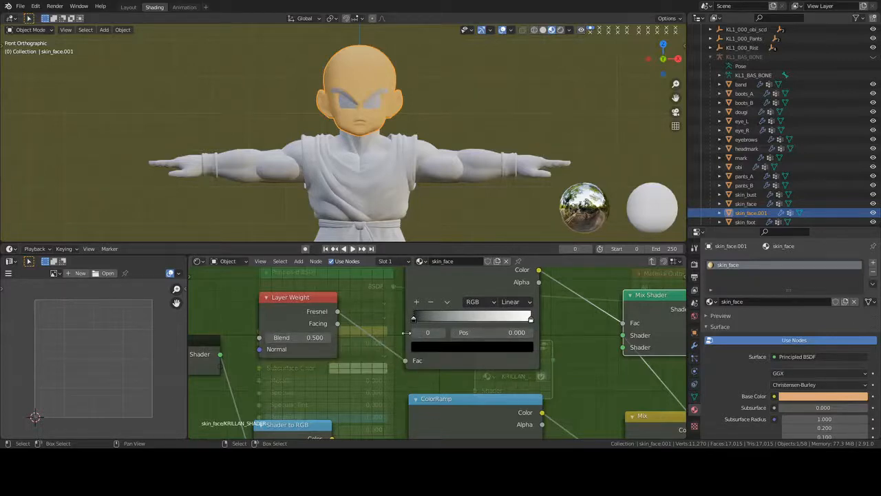
- Tighten the ColorRamp fed by the Layer Weight into a hard black-to-white edge, with the black stop at 0.332 and the white stop just beyond it
{"action": "left_click", "coordinate": [444, 333]}
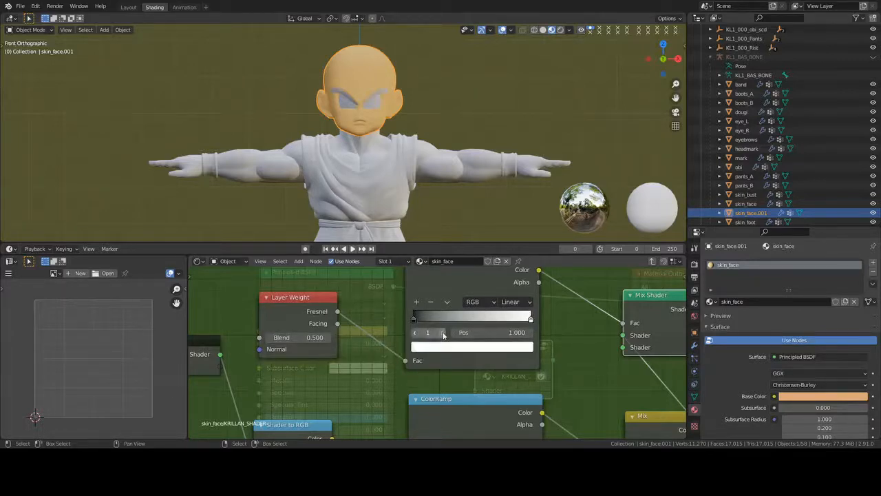
{"action": "left_click", "coordinate": [415, 332]}
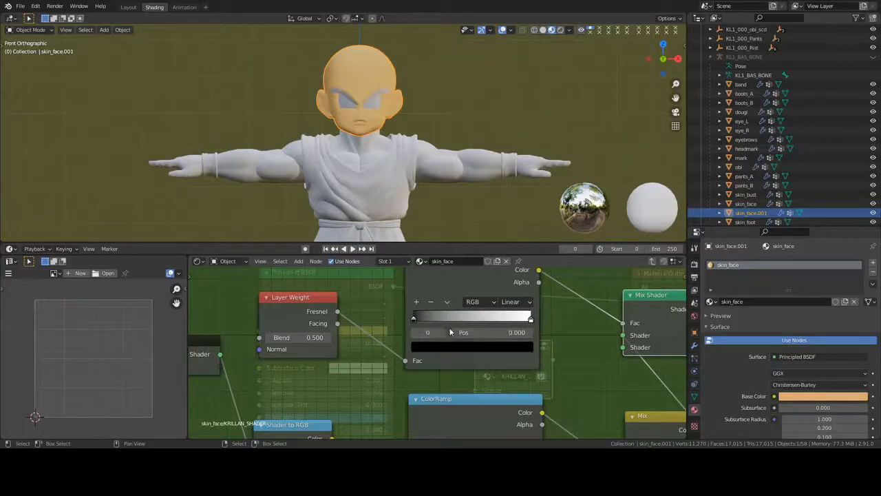
{"action": "left_click", "coordinate": [444, 332]}
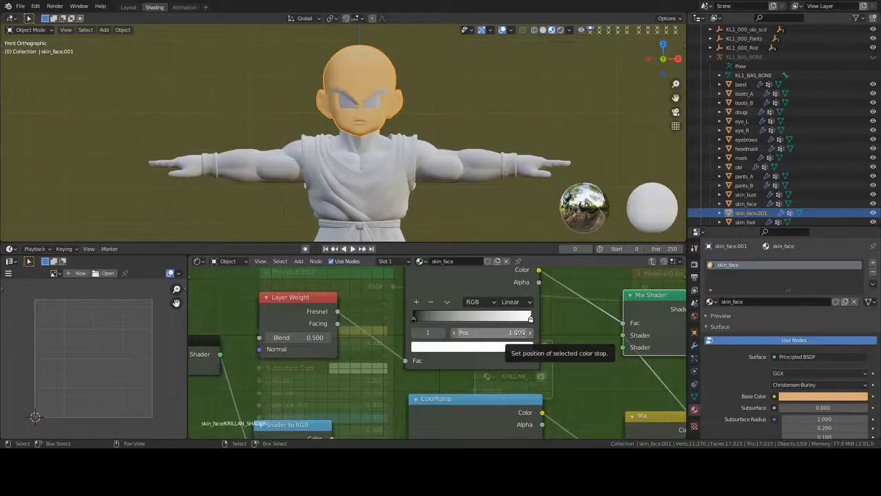
{"action": "left_click_drag", "start_coordinate": [518, 332], "coordinate": [420, 325]}
{"action": "left_click", "coordinate": [414, 319]}
{"action": "mouse_move", "coordinate": [493, 333]}
{"action": "left_mouse_down"}
{"action": "mouse_move", "coordinate": [525, 332]}
{"action": "mouse_move", "coordinate": [501, 334]}
{"action": "left_mouse_up"}
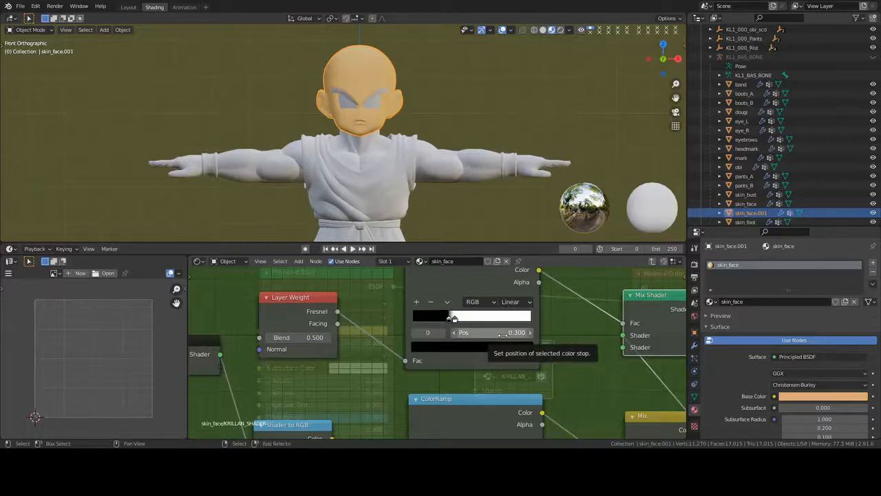
{"action": "left_click_drag", "start_coordinate": [451, 318], "coordinate": [454, 318]}
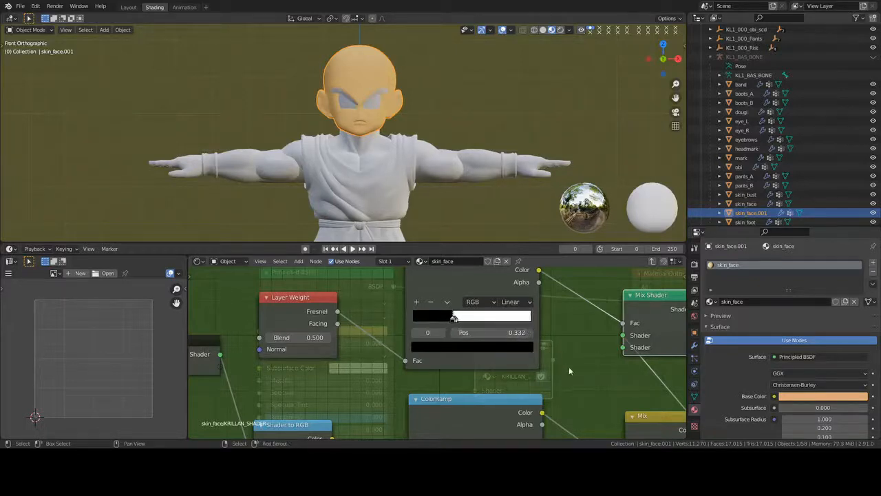
{"action": "middle_click_drag", "start_coordinate": [607, 398], "coordinate": [503, 281]}
- Leave the node group and insert the KRILLAN_SHADER node into the link between the Principled BSDF and the Material Output
{"action": "key", "text": "Tab"}
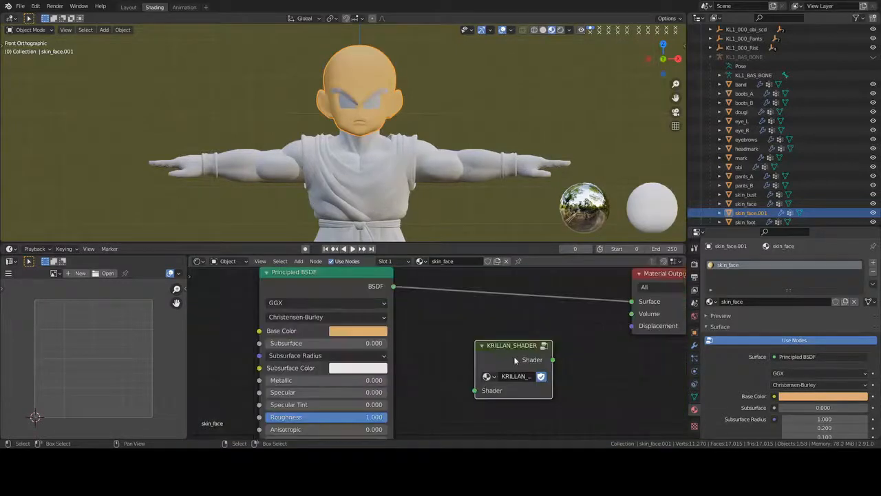
{"action": "left_click_drag", "start_coordinate": [508, 365], "coordinate": [502, 285]}
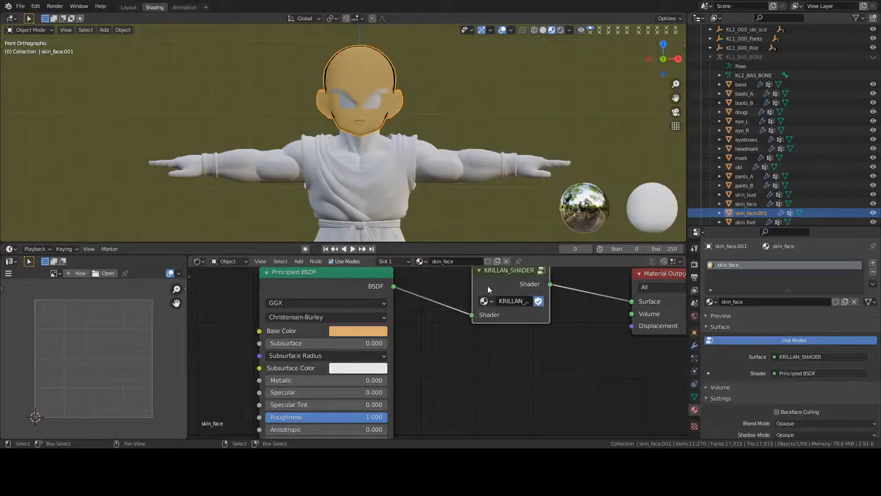
{"action": "scroll", "coordinate": [360, 178], "scroll_direction": "up", "scroll_amount": 5}
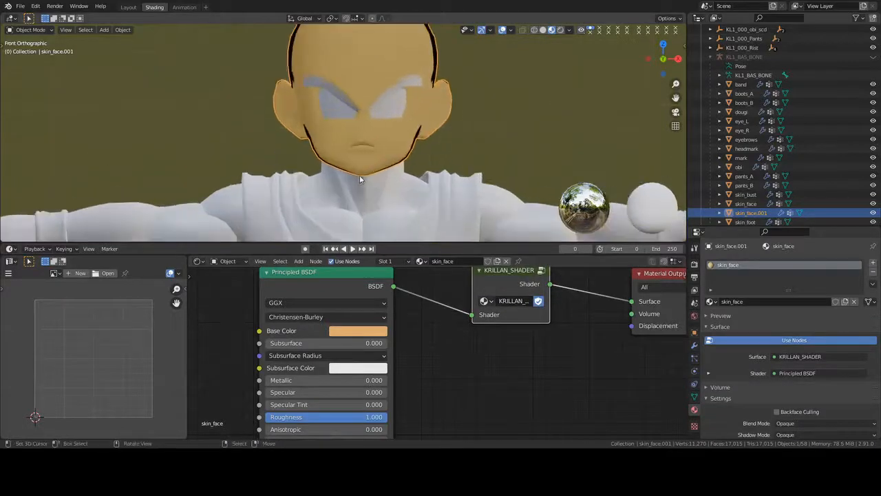
{"action": "scroll", "coordinate": [360, 179], "scroll_direction": "up", "scroll_amount": 2}
- Inside KRILLAN_SHADER, sharpen the ColorRamp fed by Shader to RGB, setting the white stop to 0.418 with the black stop just below it
{"action": "key", "text": "Tab"}
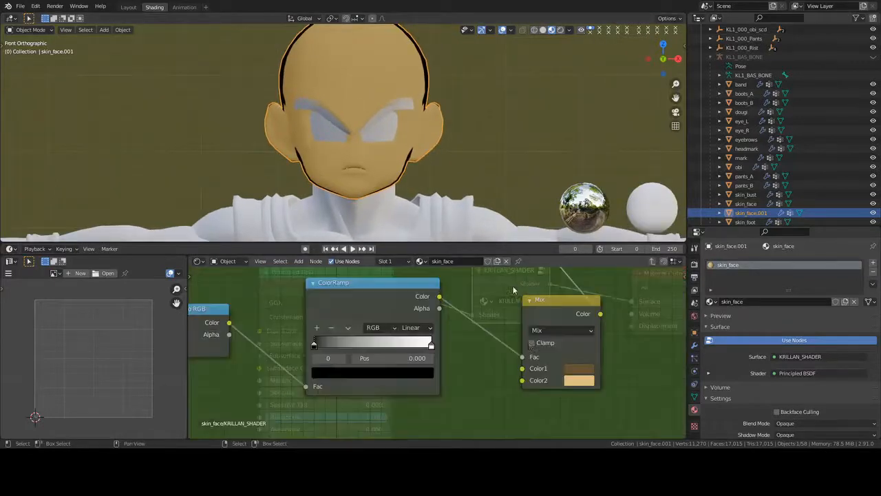
{"action": "middle_click_drag", "start_coordinate": [500, 396], "coordinate": [454, 391]}
{"action": "middle_click_drag", "start_coordinate": [386, 341], "coordinate": [483, 357]}
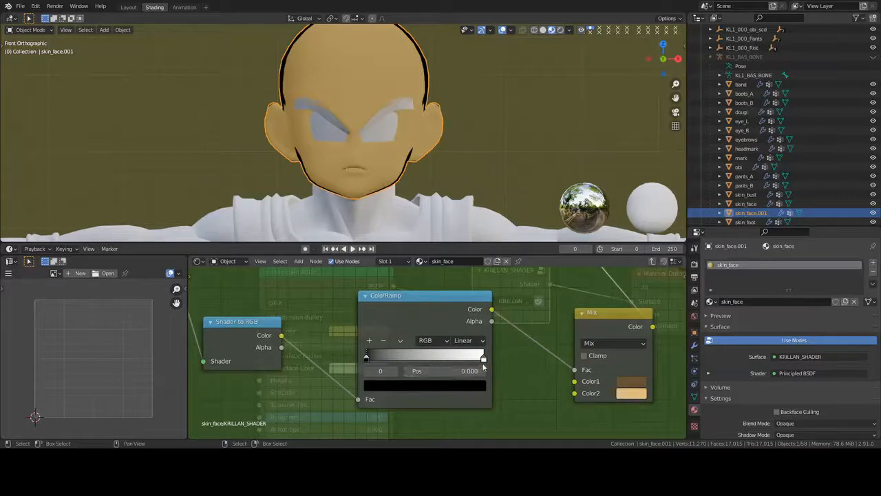
{"action": "mouse_move", "coordinate": [484, 358]}
{"action": "left_mouse_down"}
{"action": "mouse_move", "coordinate": [392, 363]}
{"action": "mouse_move", "coordinate": [476, 357]}
{"action": "left_mouse_up"}
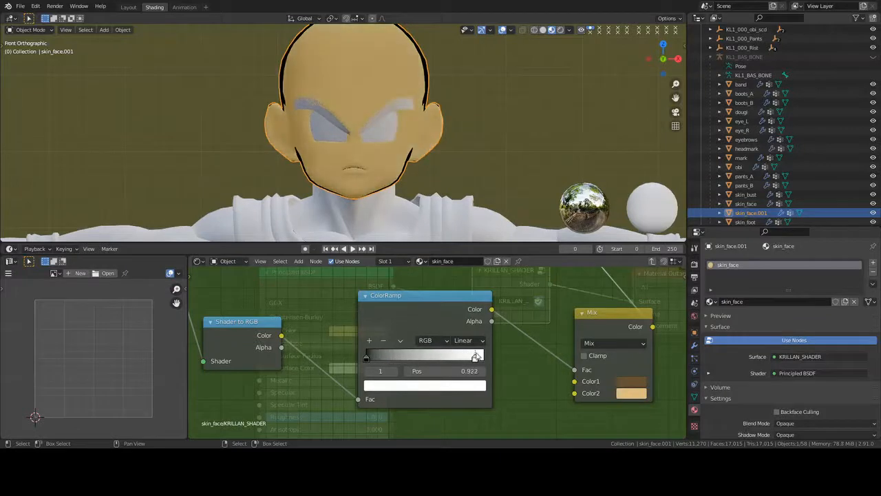
{"action": "left_click_drag", "start_coordinate": [367, 358], "coordinate": [403, 356]}
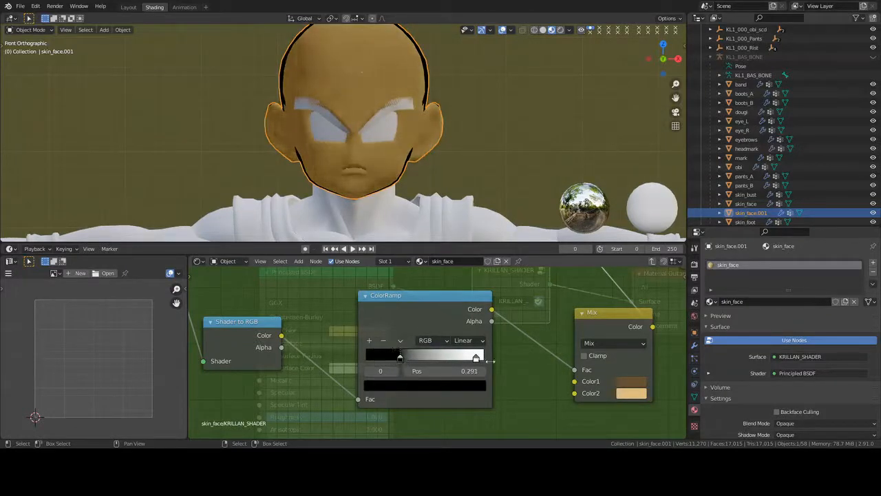
{"action": "mouse_move", "coordinate": [475, 358]}
{"action": "left_mouse_down"}
{"action": "mouse_move", "coordinate": [402, 356]}
{"action": "mouse_move", "coordinate": [416, 359]}
{"action": "left_mouse_up"}
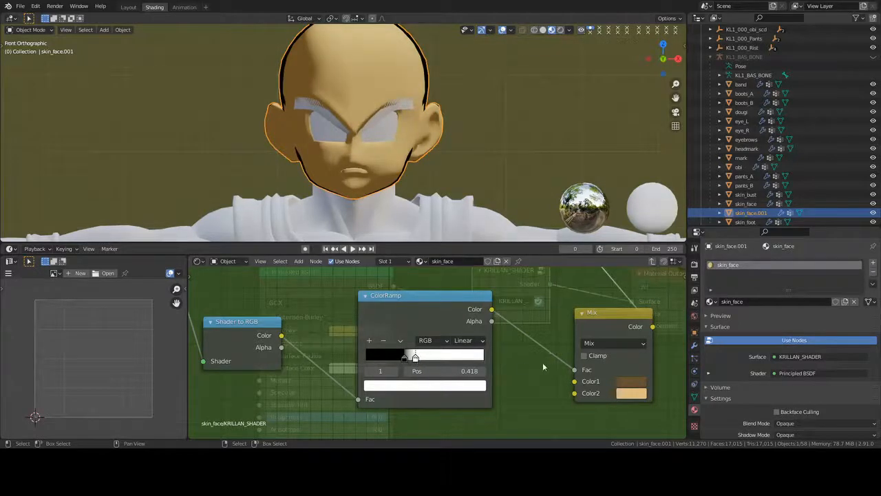
{"action": "key", "text": "Tab"}
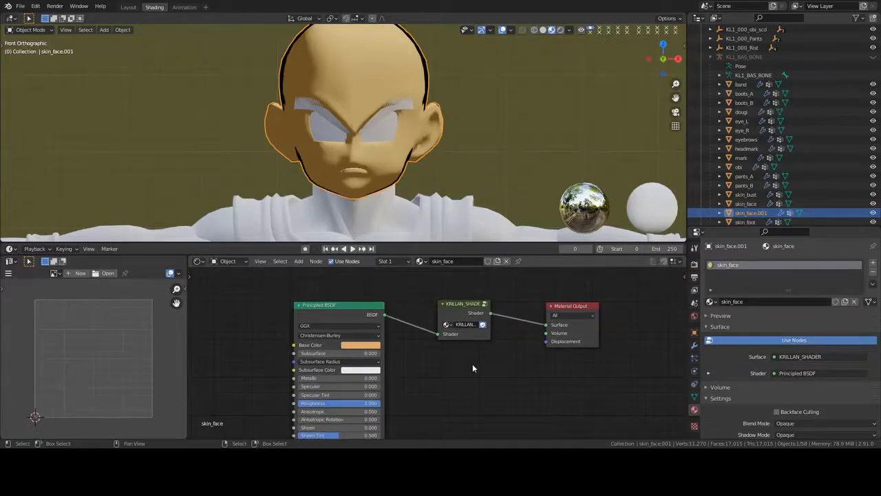
- Test a Blend of 0.1 on the Layer Weight node inside the group, and set it back to 0.5
{"action": "scroll", "coordinate": [397, 362], "scroll_direction": "up", "scroll_amount": 3}
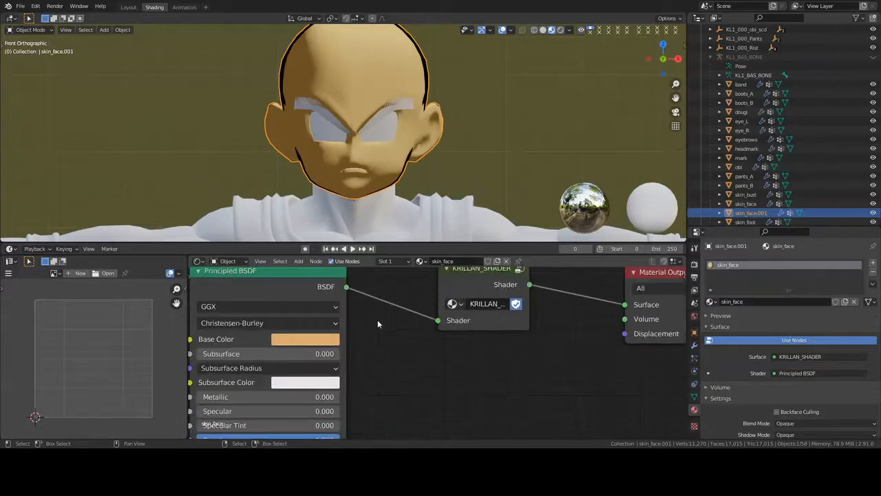
{"action": "middle_click_drag", "start_coordinate": [307, 352], "coordinate": [356, 348]}
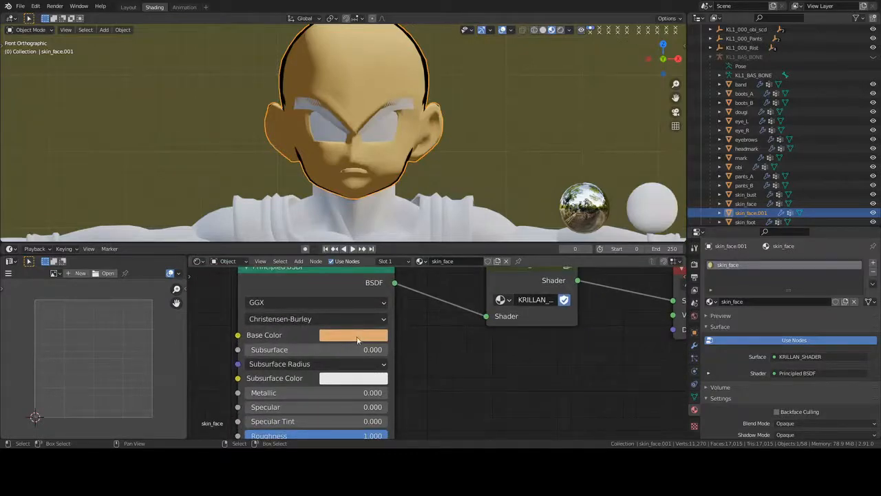
{"action": "scroll", "coordinate": [458, 148], "scroll_direction": "down", "scroll_amount": 2}
{"action": "middle_click_drag", "start_coordinate": [458, 148], "coordinate": [487, 160]}
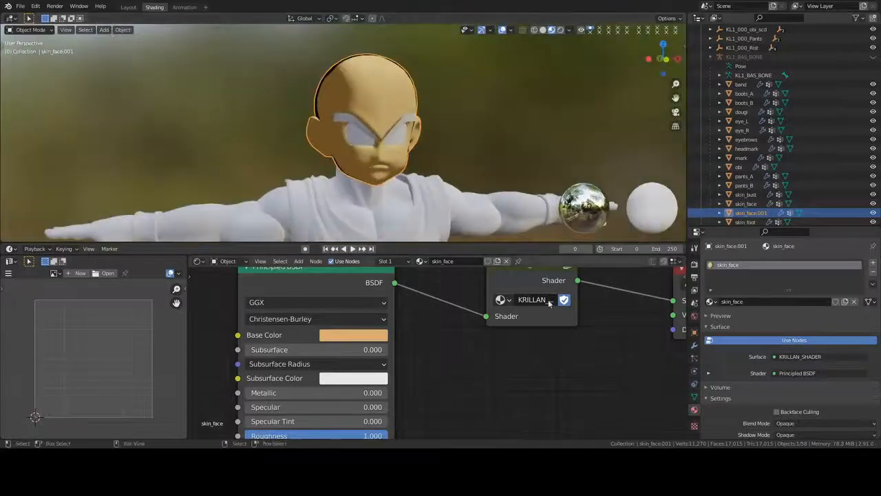
{"action": "left_click", "coordinate": [525, 283]}
{"action": "key", "text": "Tab"}
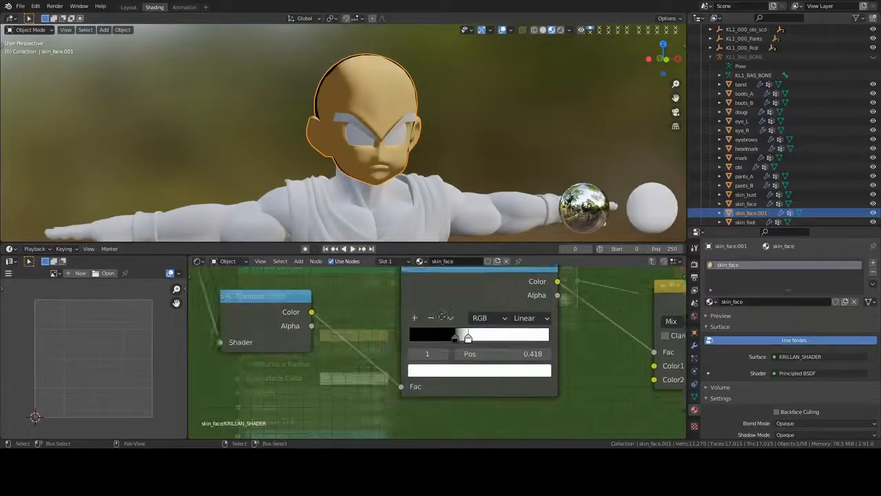
{"action": "middle_click_drag", "start_coordinate": [442, 316], "coordinate": [410, 405]}
{"action": "middle_click_drag", "start_coordinate": [236, 314], "coordinate": [266, 363]}
{"action": "left_click", "coordinate": [266, 363]}
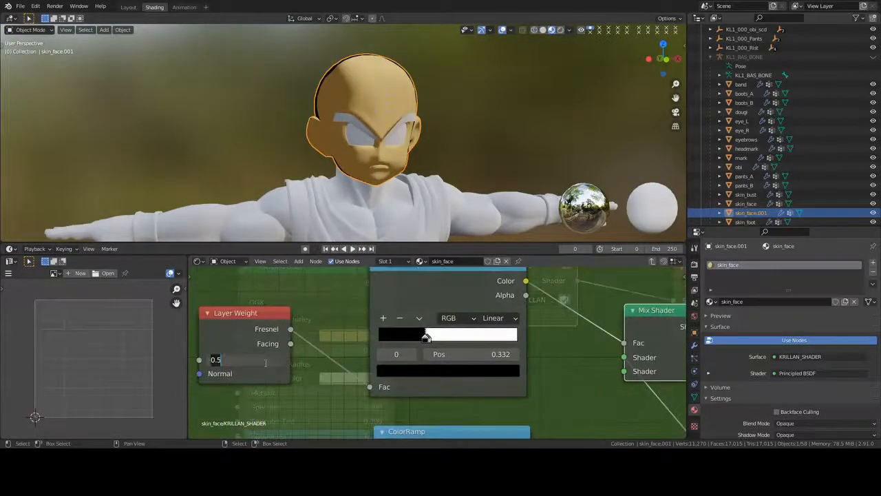
{"action": "type", "text": ".2"}
{"action": "key", "text": "Return"}
{"action": "left_click", "coordinate": [265, 363]}
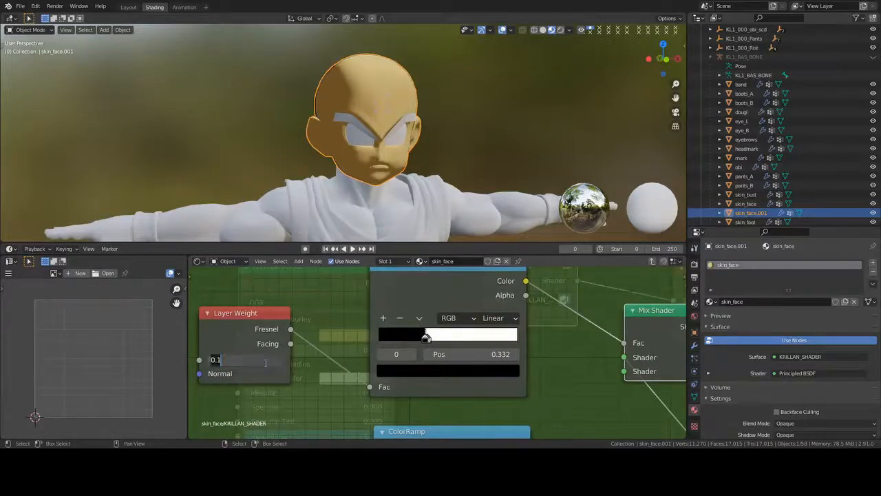
{"action": "type", "text": ".5"}
{"action": "key", "text": "Return"}
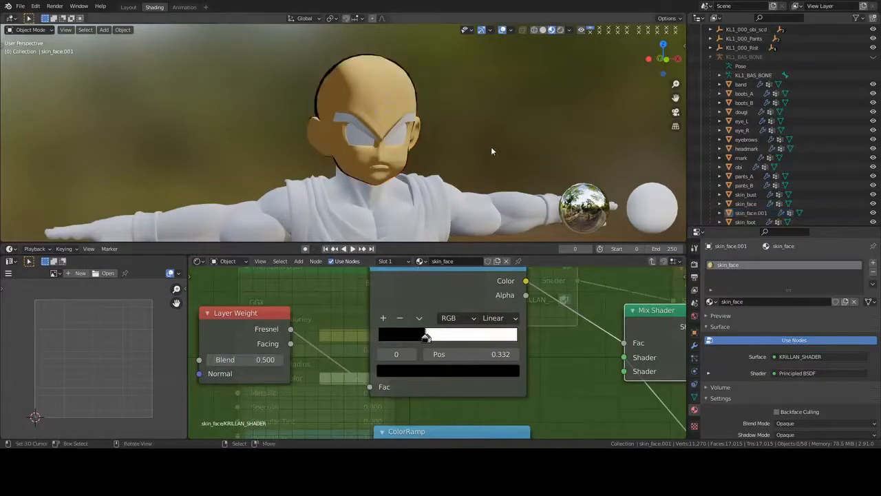
- Leave the node group and inspect the toon shading and outline on the head from several angles
{"action": "mouse_move", "coordinate": [491, 147]}
{"action": "middle_mouse_down"}
{"action": "mouse_move", "coordinate": [394, 146]}
{"action": "mouse_move", "coordinate": [492, 144]}
{"action": "middle_mouse_up"}
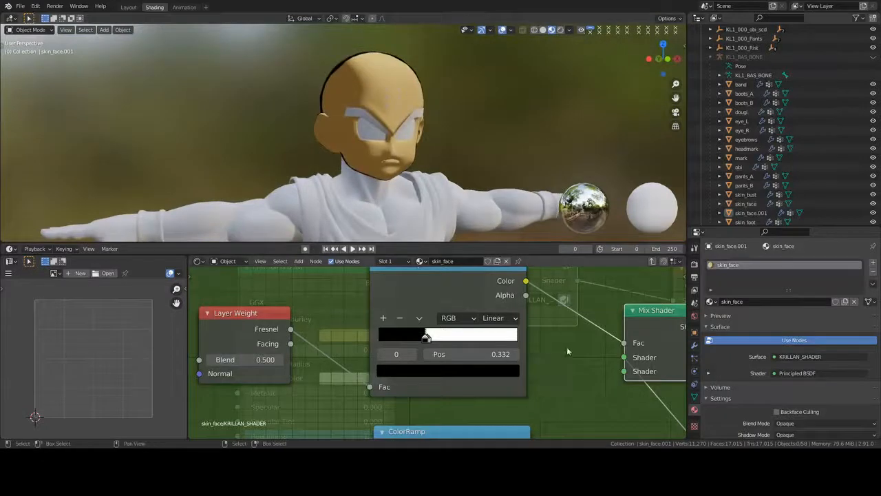
{"action": "scroll", "coordinate": [551, 358], "scroll_direction": "down", "scroll_amount": 3}
{"action": "middle_click_drag", "start_coordinate": [544, 372], "coordinate": [474, 363]}
{"action": "key", "text": "Tab"}
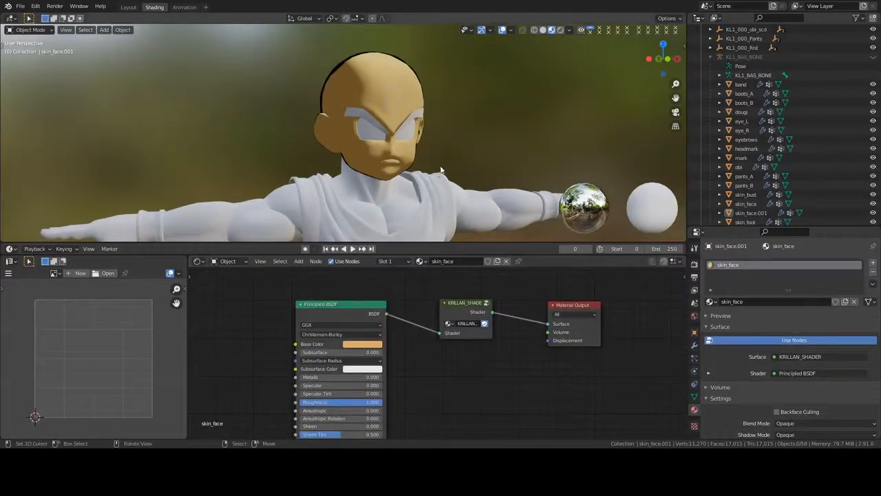
{"action": "middle_click_drag", "start_coordinate": [389, 167], "coordinate": [407, 169]}
{"action": "scroll", "coordinate": [406, 164], "scroll_direction": "up", "scroll_amount": 3}
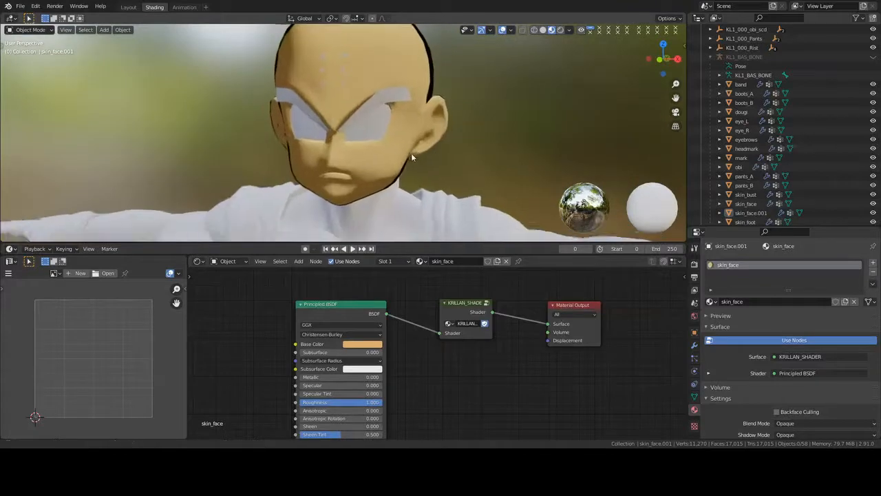
{"action": "scroll", "coordinate": [429, 181], "scroll_direction": "down", "scroll_amount": 5}
- Link the face's skin_face material to the skin_Hand and skin_bust meshes, and clear the selection
{"action": "left_click", "coordinate": [441, 191]}
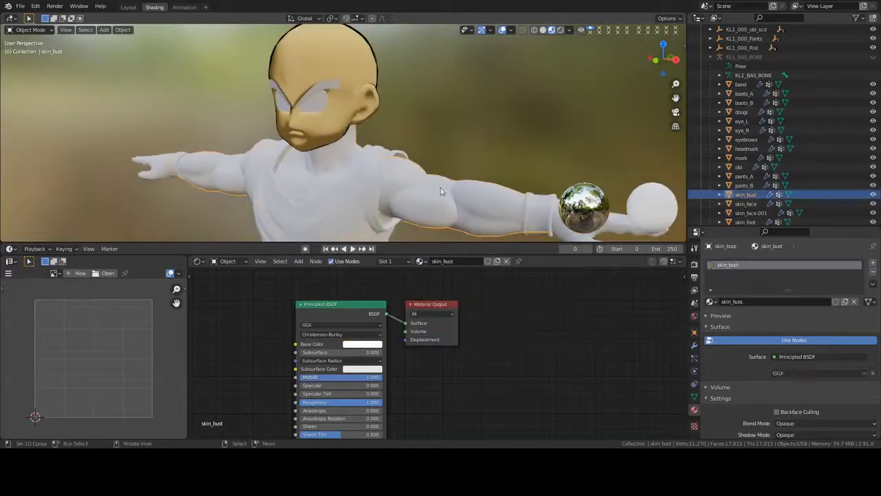
{"action": "middle_click_drag", "start_coordinate": [440, 192], "coordinate": [534, 198]}
{"action": "left_click", "coordinate": [536, 200]}
{"action": "key", "text": "g"}
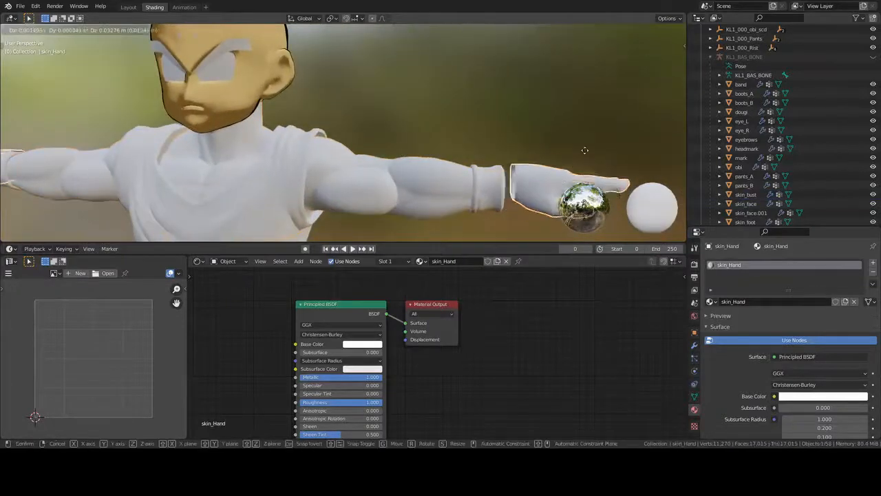
{"action": "right_click", "coordinate": [560, 155]}
{"action": "middle_click_drag", "start_coordinate": [561, 156], "coordinate": [398, 192]}
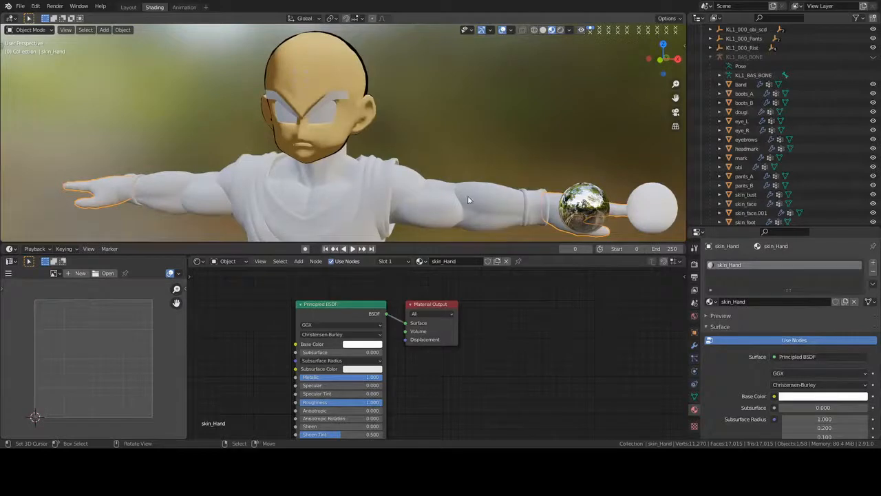
{"action": "middle_click_drag", "start_coordinate": [468, 196], "coordinate": [533, 154]}
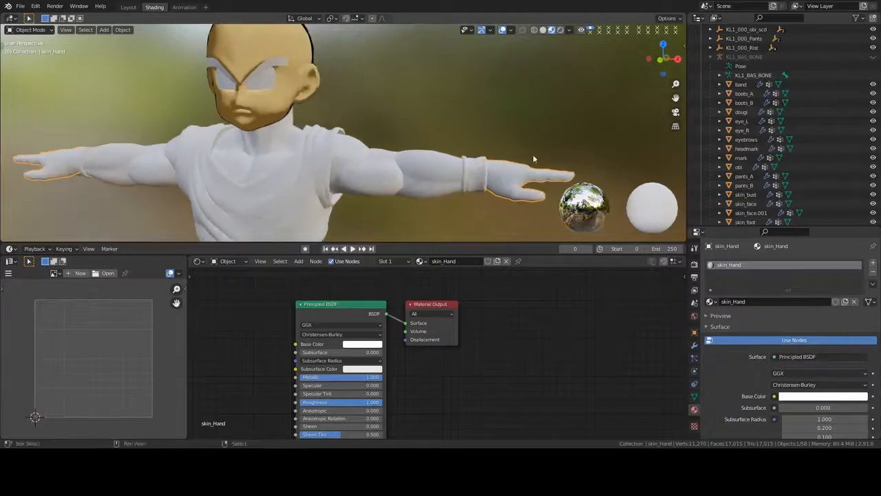
{"action": "left_click", "coordinate": [424, 172]}
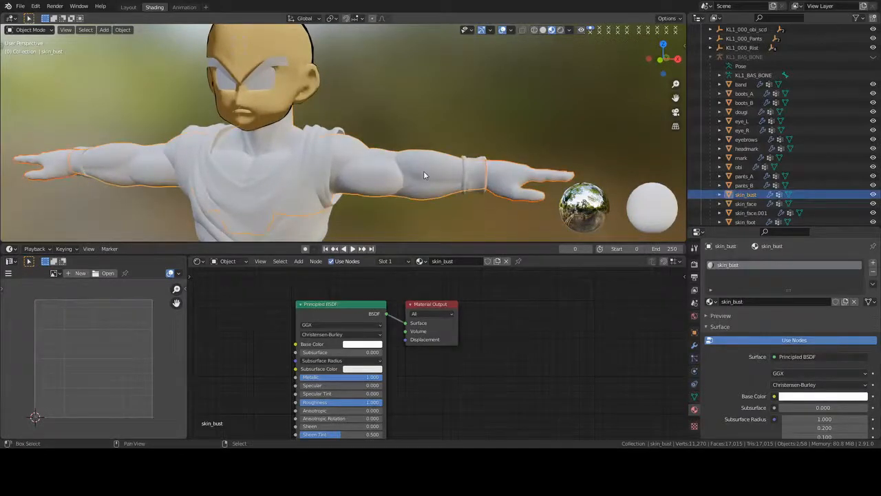
{"action": "middle_click_drag", "start_coordinate": [305, 170], "coordinate": [357, 150]}
{"action": "left_click", "coordinate": [345, 88], "text": "shift"}
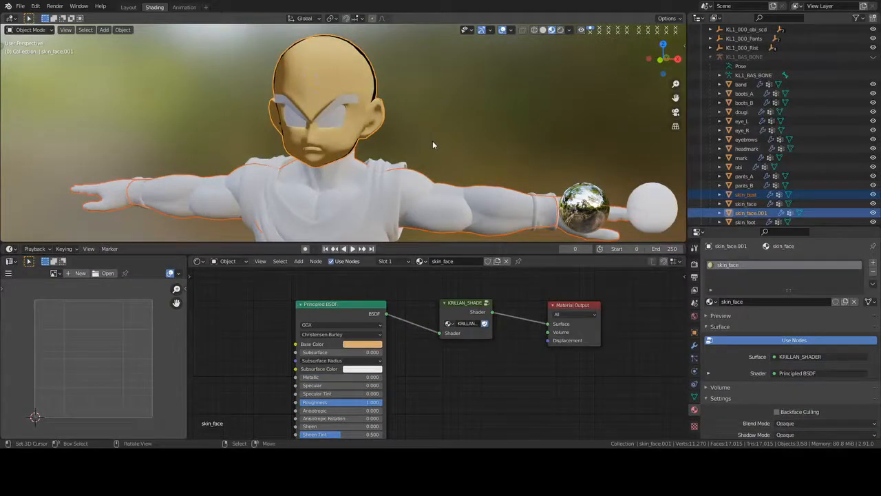
{"action": "key", "text": "ctrl+l"}
{"action": "mouse_move", "coordinate": [433, 142]}
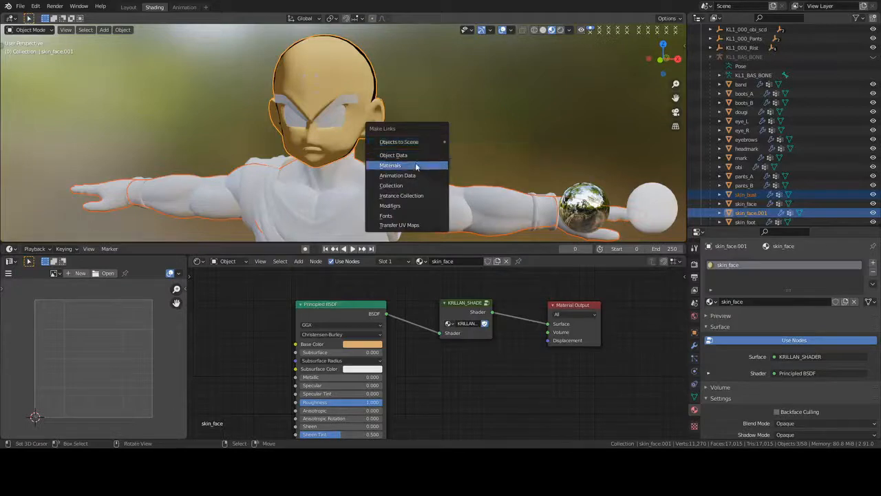
{"action": "left_click", "coordinate": [416, 166]}
{"action": "key", "text": "alt+a"}
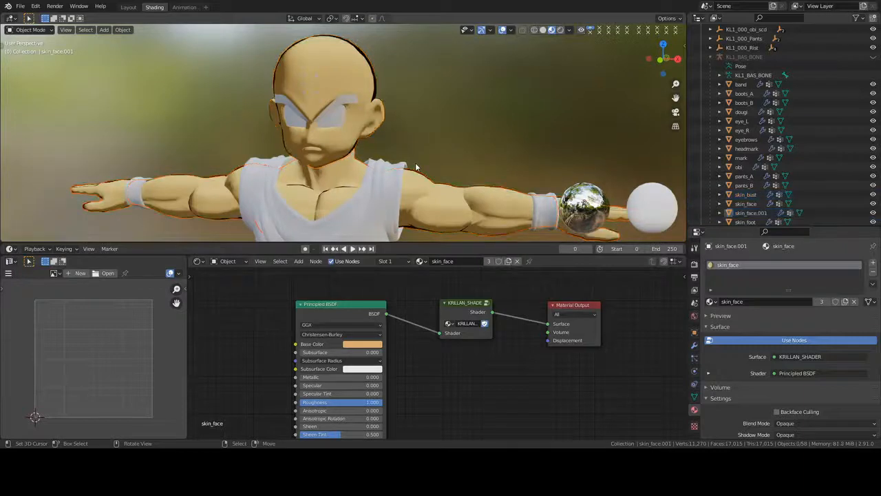
- Examine the skin shading and outlines on the character's arms, hands and chest, and the material's node setup
{"action": "scroll", "coordinate": [361, 183], "scroll_direction": "down", "scroll_amount": 5}
{"action": "middle_click_drag", "start_coordinate": [362, 180], "coordinate": [362, 158], "text": "shift"}
{"action": "middle_click_drag", "start_coordinate": [361, 158], "coordinate": [399, 165]}
{"action": "scroll", "coordinate": [400, 165], "scroll_direction": "up", "scroll_amount": 3}
{"action": "middle_click_drag", "start_coordinate": [460, 156], "coordinate": [409, 151]}
{"action": "left_click", "coordinate": [410, 151]}
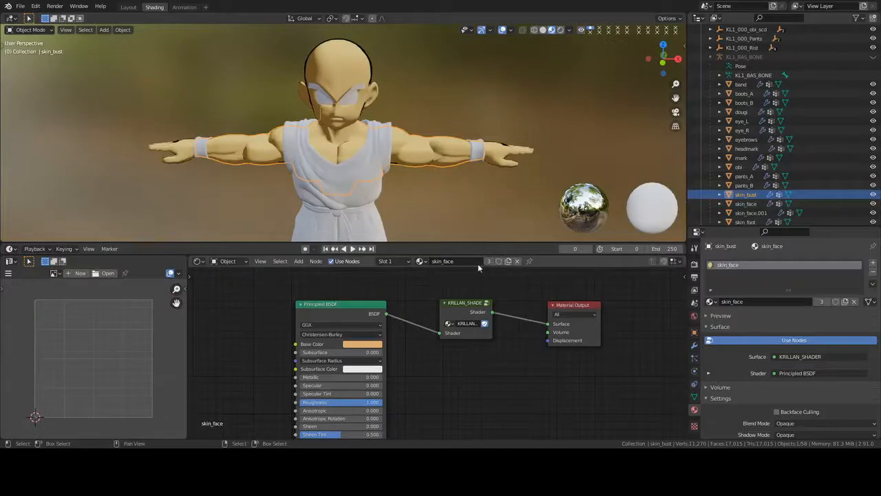
{"action": "key", "text": "alt+a"}
{"action": "middle_click_drag", "start_coordinate": [376, 176], "coordinate": [337, 162]}
{"action": "scroll", "coordinate": [344, 158], "scroll_direction": "up", "scroll_amount": 4}
{"action": "scroll", "coordinate": [395, 352], "scroll_direction": "up", "scroll_amount": 2}
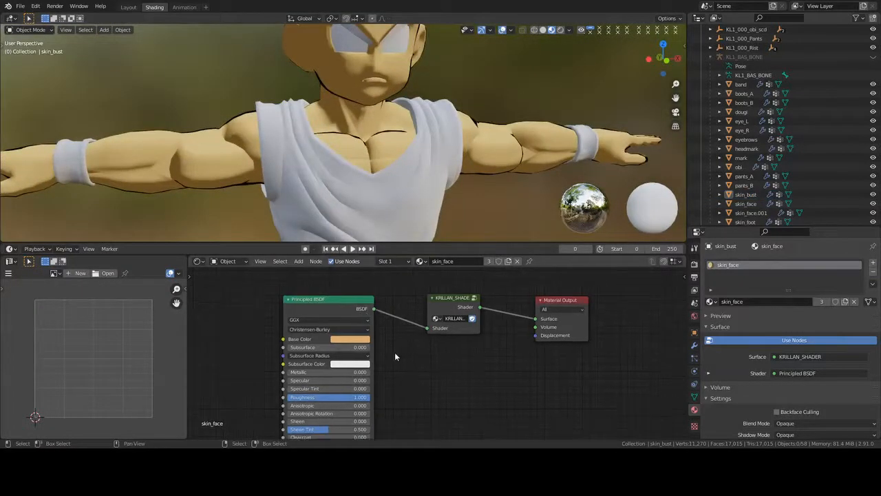
{"action": "scroll", "coordinate": [398, 353], "scroll_direction": "up", "scroll_amount": 1}
{"action": "middle_click_drag", "start_coordinate": [390, 352], "coordinate": [421, 364]}
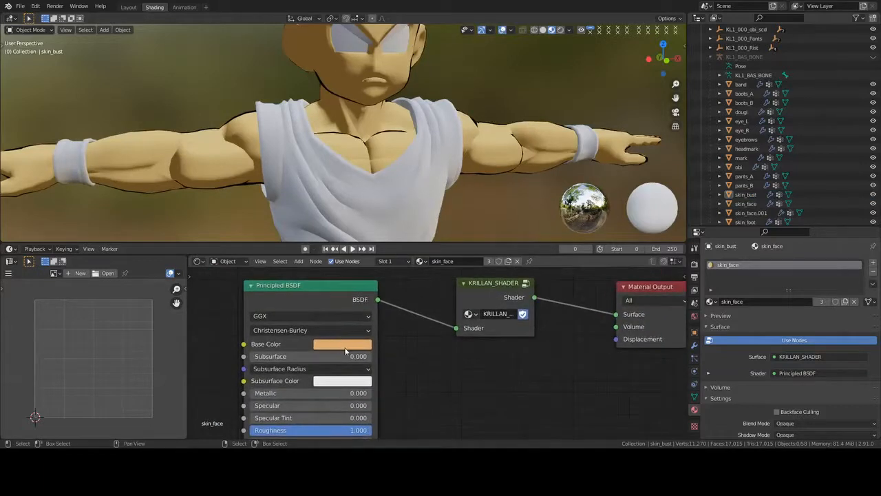
- Inside the KRILLAN_SHADER group, set the shadow ColorRamp's white stop to 0.386 and its black stop to 0.301
{"action": "left_click", "coordinate": [345, 344]}
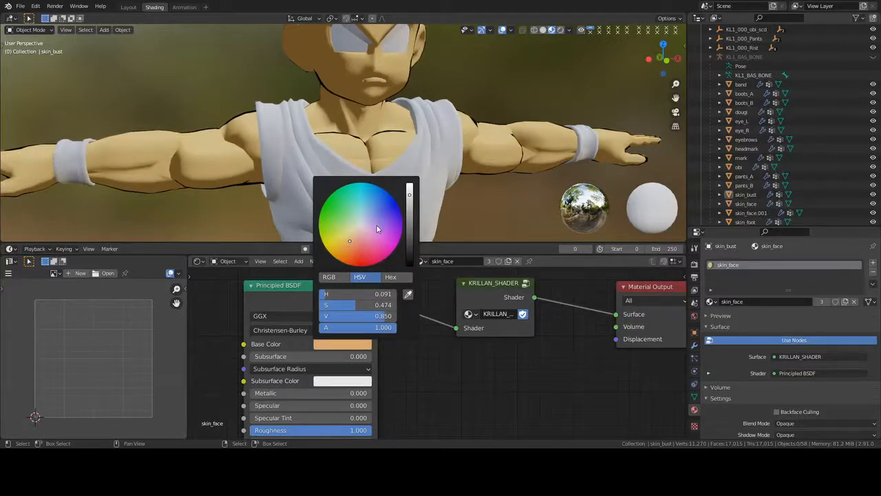
{"action": "left_click", "coordinate": [485, 291]}
{"action": "key", "text": "Tab"}
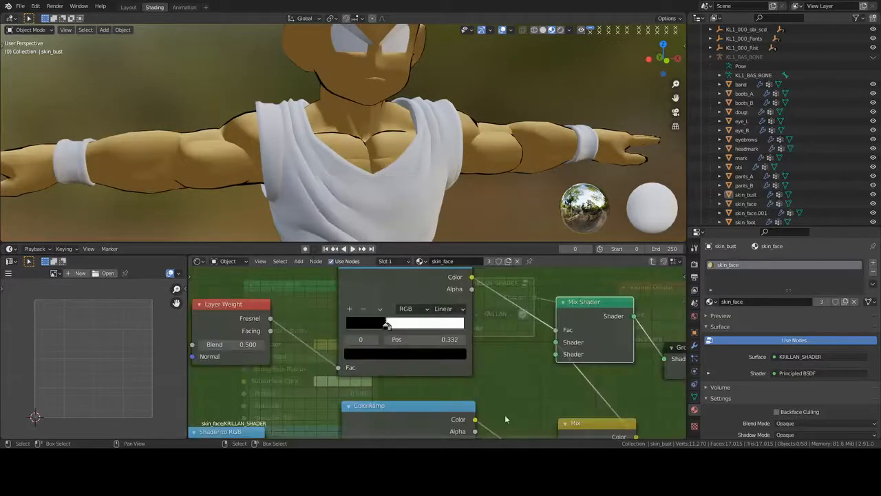
{"action": "middle_click_drag", "start_coordinate": [505, 418], "coordinate": [502, 317]}
{"action": "mouse_move", "coordinate": [396, 365]}
{"action": "left_mouse_down"}
{"action": "mouse_move", "coordinate": [385, 366]}
{"action": "mouse_move", "coordinate": [393, 370]}
{"action": "left_mouse_up"}
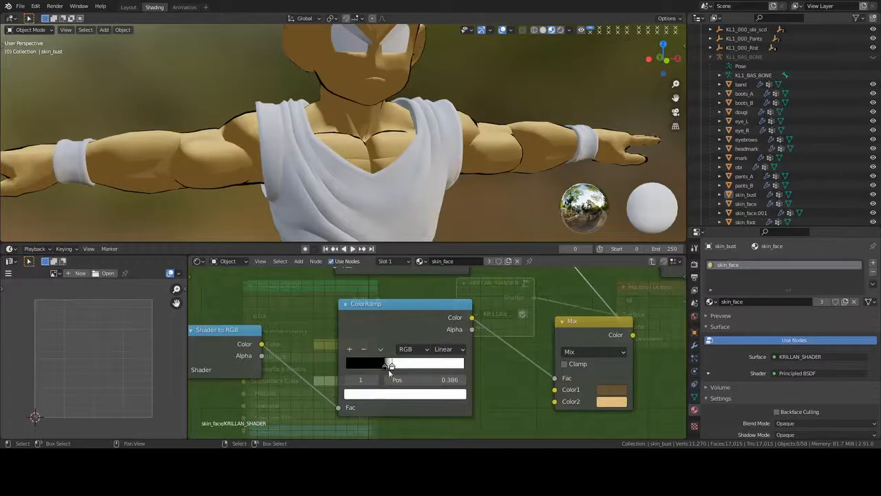
{"action": "left_click", "coordinate": [384, 365]}
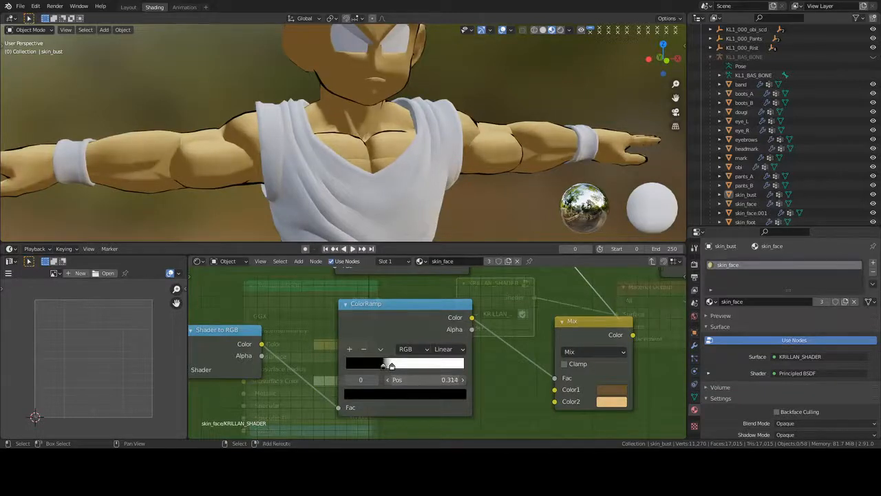
{"action": "left_click_drag", "start_coordinate": [385, 366], "coordinate": [383, 366]}
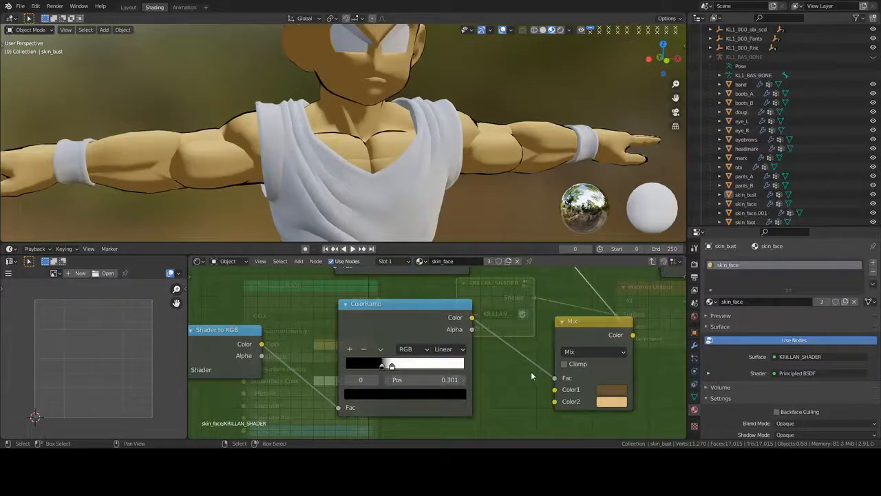
{"action": "key", "text": "Tab"}
- Select the eyebrows mesh in the front view and move its Material Output node away from the Principled BSDF
{"action": "middle_click_drag", "start_coordinate": [440, 186], "coordinate": [336, 186]}
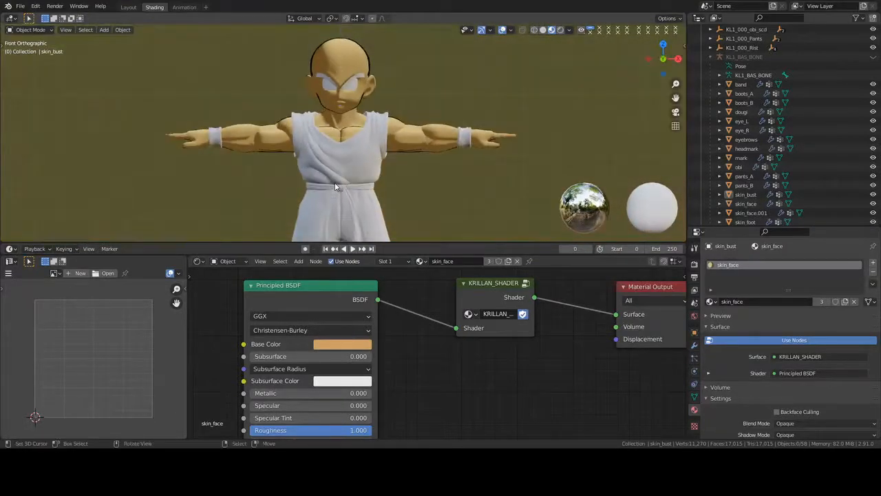
{"action": "scroll", "coordinate": [337, 181], "scroll_direction": "up", "scroll_amount": 5}
{"action": "middle_click_drag", "start_coordinate": [370, 134], "coordinate": [375, 223], "text": "shift"}
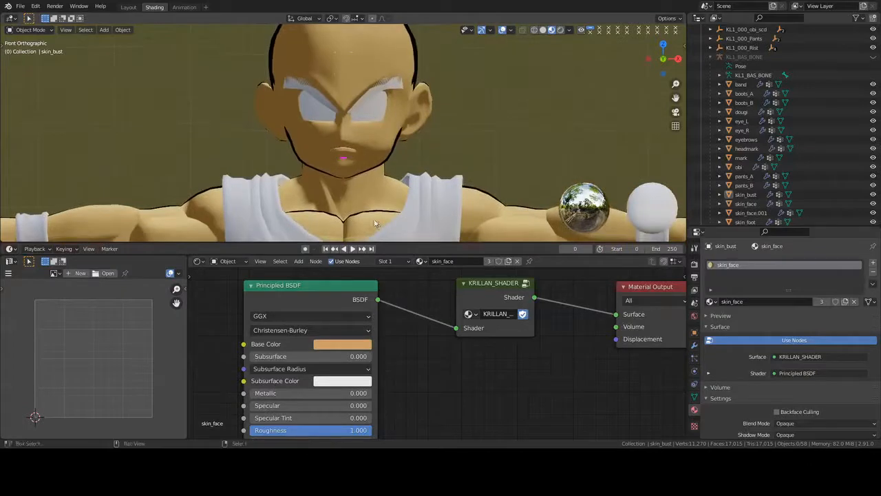
{"action": "scroll", "coordinate": [374, 181], "scroll_direction": "up", "scroll_amount": 2}
{"action": "middle_click_drag", "start_coordinate": [375, 160], "coordinate": [368, 193], "text": "shift"}
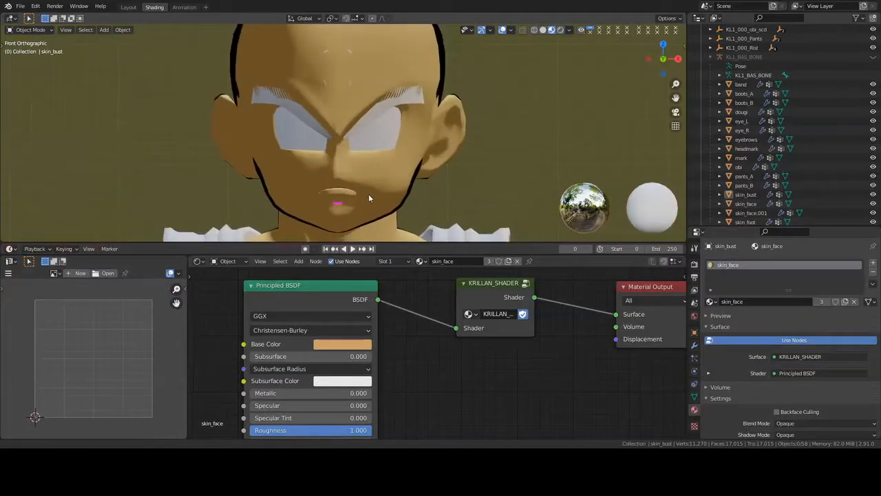
{"action": "left_click", "coordinate": [414, 99]}
{"action": "scroll", "coordinate": [433, 368], "scroll_direction": "down", "scroll_amount": 3}
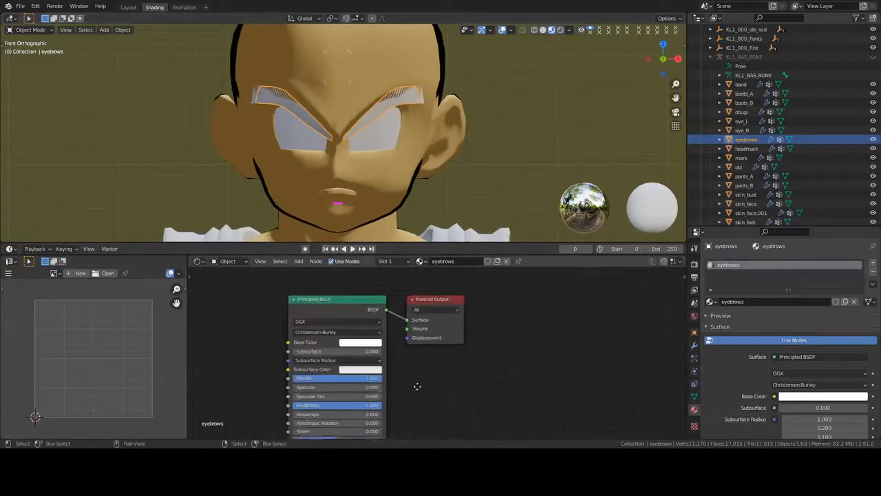
{"action": "left_click_drag", "start_coordinate": [417, 314], "coordinate": [568, 311]}
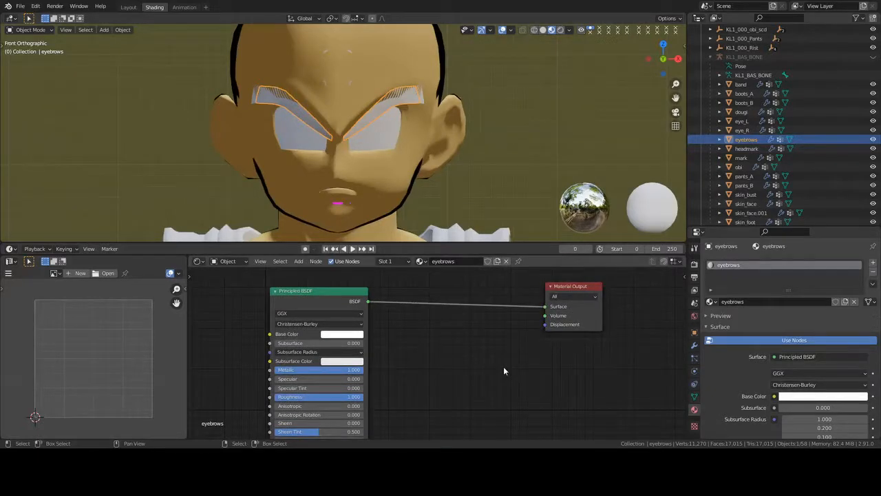
- Add the KRILLAN_SHADER group node to the eyebrows material, below the link between the Principled BSDF and Material Output
{"action": "key", "text": "shift+a"}
{"action": "left_click", "coordinate": [503, 367]}
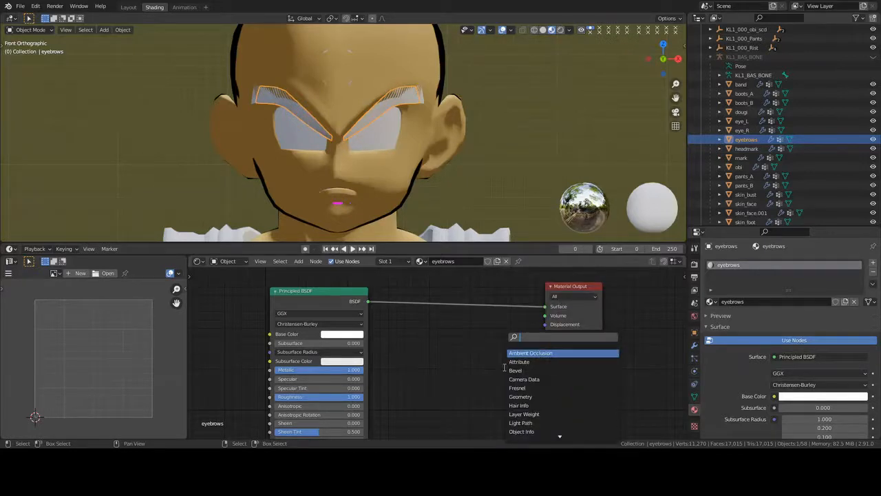
{"action": "type", "text": "Kri"}
{"action": "key", "text": "Return"}
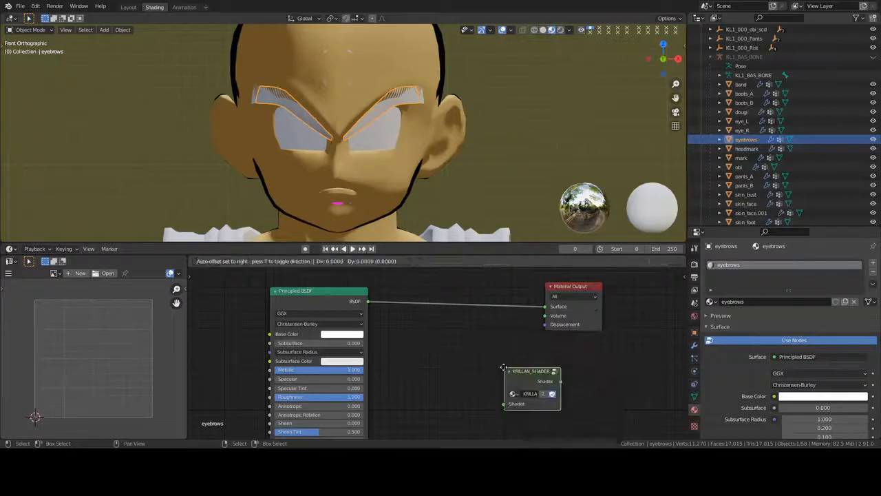
{"action": "left_click", "coordinate": [468, 350]}
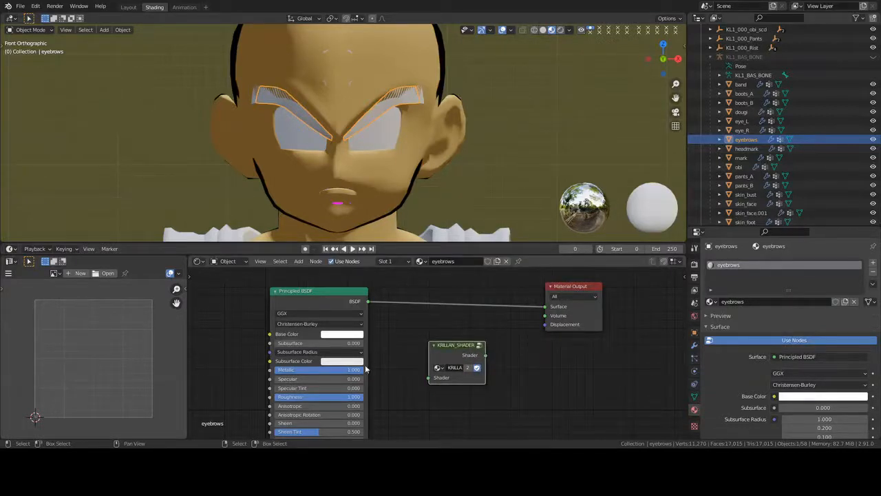
- Set the eyebrows' Principled BSDF Metallic to 0 and its Base Color to near-black
{"action": "left_click_drag", "start_coordinate": [349, 372], "coordinate": [304, 373]}
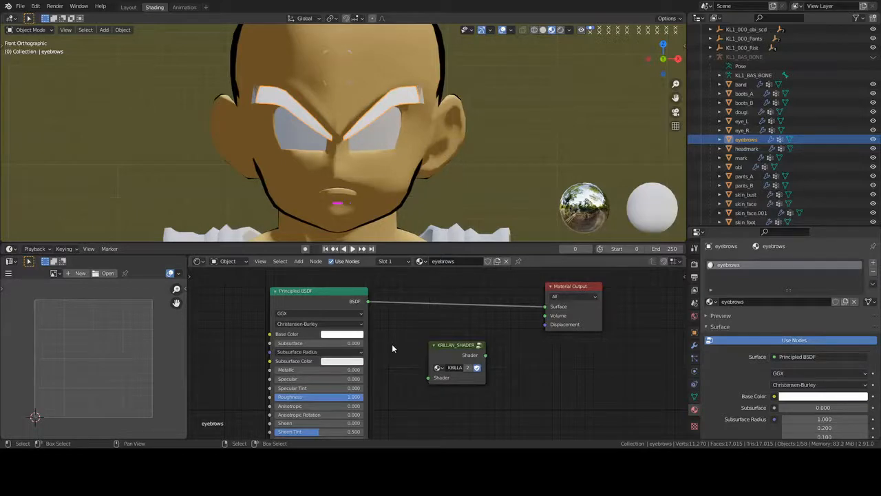
{"action": "scroll", "coordinate": [392, 348], "scroll_direction": "up", "scroll_amount": 3}
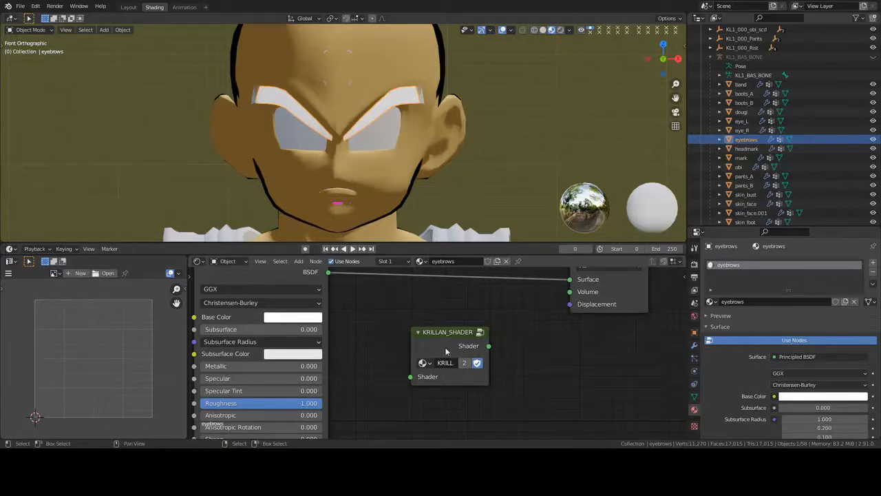
{"action": "left_click", "coordinate": [446, 352]}
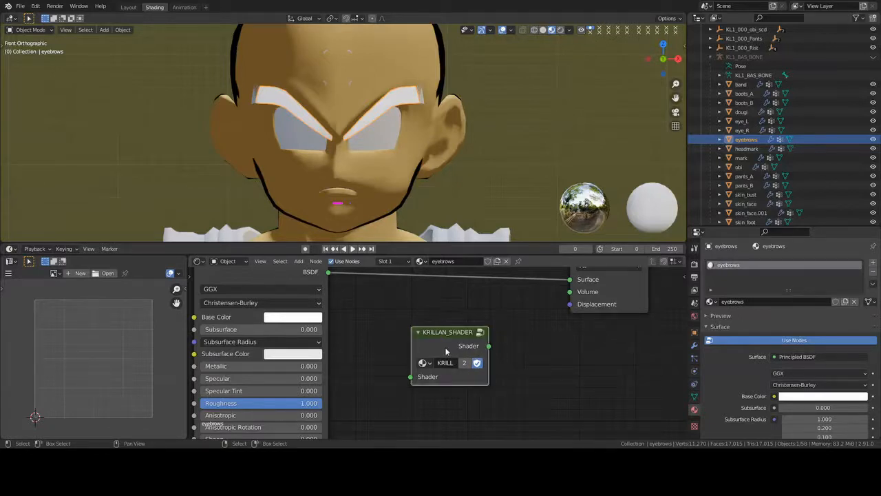
{"action": "key", "text": "Tab"}
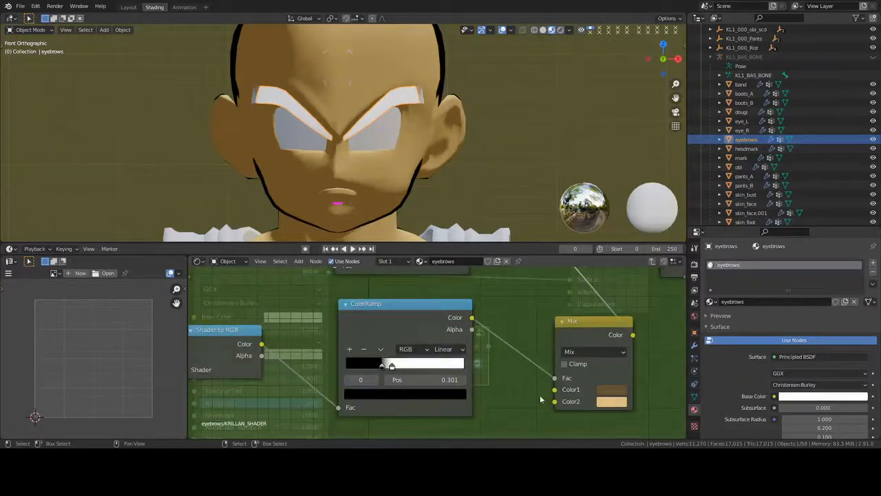
{"action": "key", "text": "Tab"}
{"action": "middle_click_drag", "start_coordinate": [385, 343], "coordinate": [423, 355]}
{"action": "left_click", "coordinate": [343, 328]}
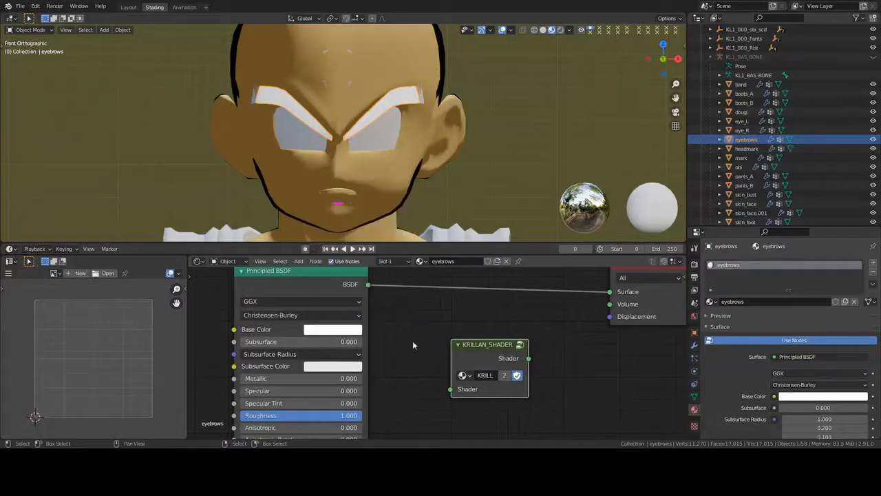
{"action": "left_click", "coordinate": [337, 330]}
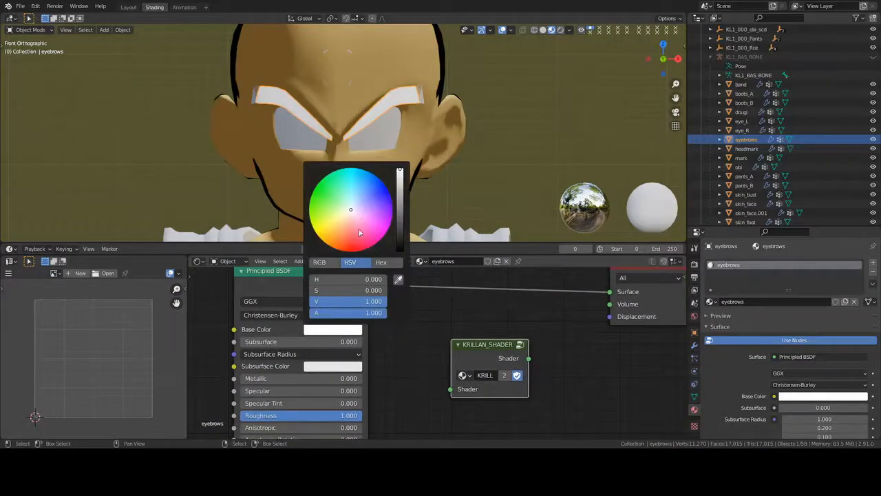
{"action": "scroll", "coordinate": [355, 226], "scroll_direction": "down", "scroll_amount": 13}
{"action": "scroll", "coordinate": [355, 225], "scroll_direction": "down", "scroll_amount": 7}
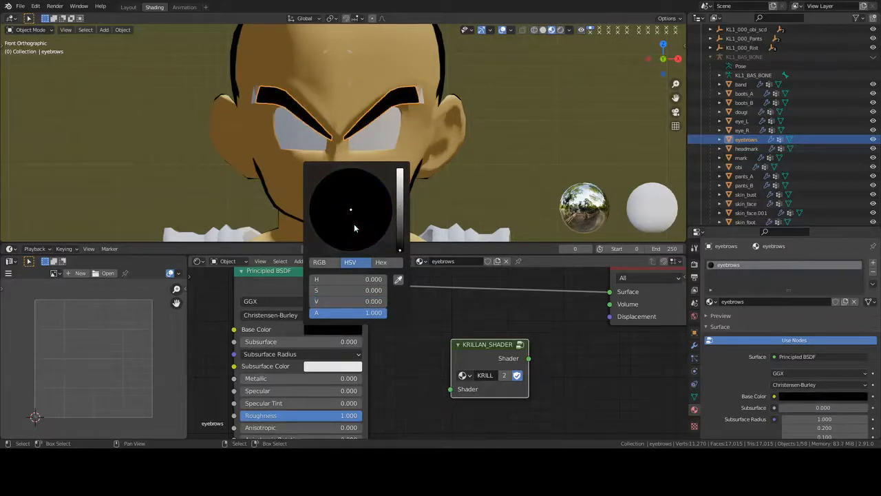
{"action": "scroll", "coordinate": [354, 227], "scroll_direction": "up", "scroll_amount": 2}
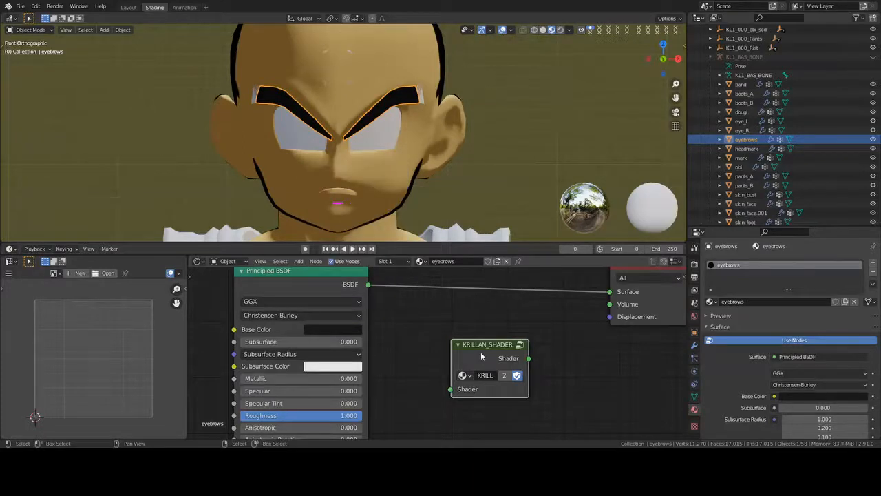
- Try sampling the eyebrow's black into the Mix node's Color1 inside the shared KRILLAN_SHADER group, and undo it
{"action": "key", "text": "Tab"}
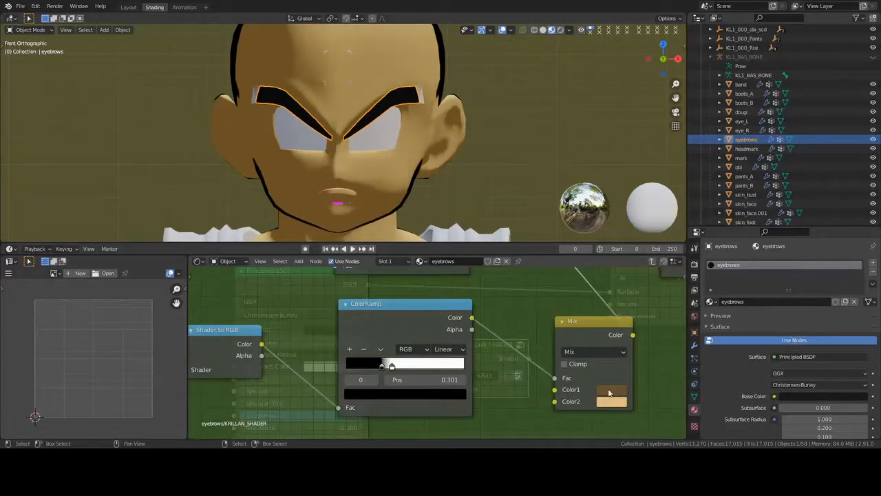
{"action": "left_click", "coordinate": [610, 392]}
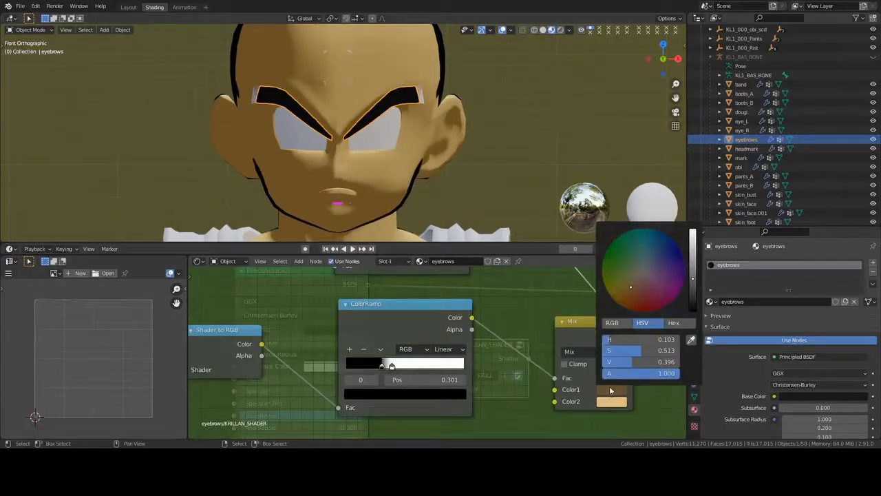
{"action": "left_click", "coordinate": [692, 342]}
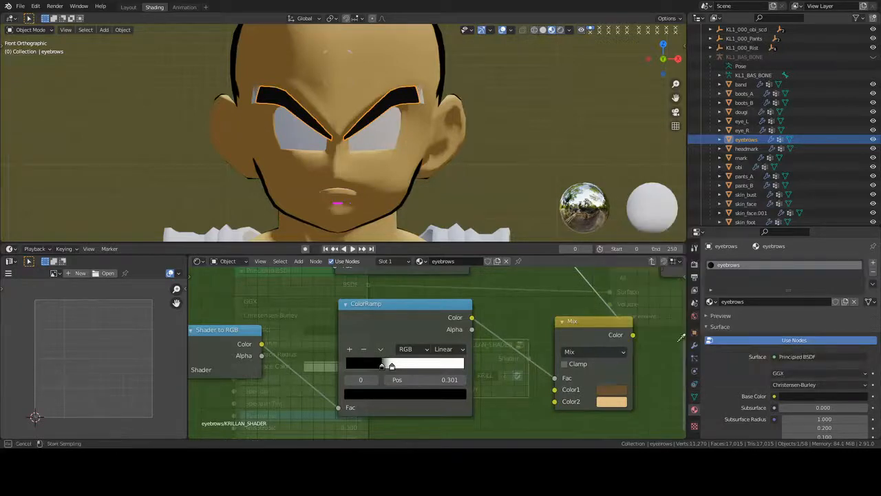
{"action": "left_click", "coordinate": [412, 90]}
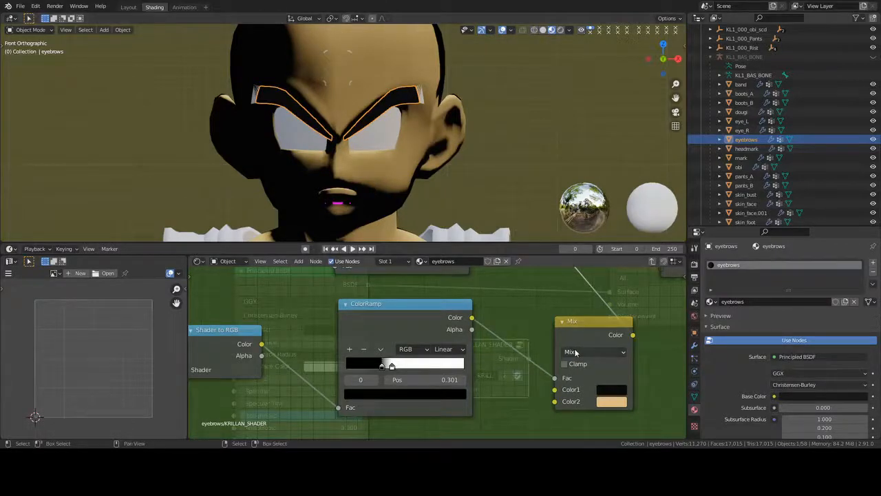
{"action": "key", "text": "ctrl+z"}
{"action": "key", "text": "Tab"}
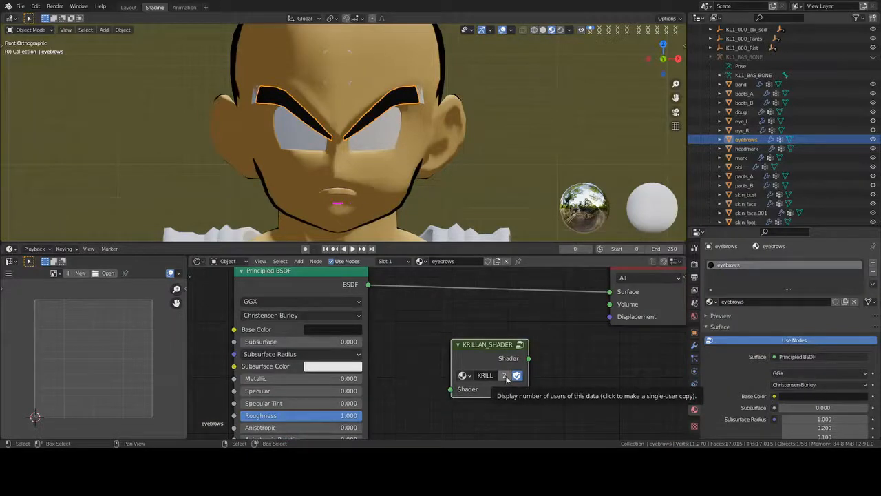
- Make the eyebrows' KRILLAN_SHADER group a single-user copy and sample the eyebrow's black into its Mix node's Color1
{"action": "left_click", "coordinate": [505, 376]}
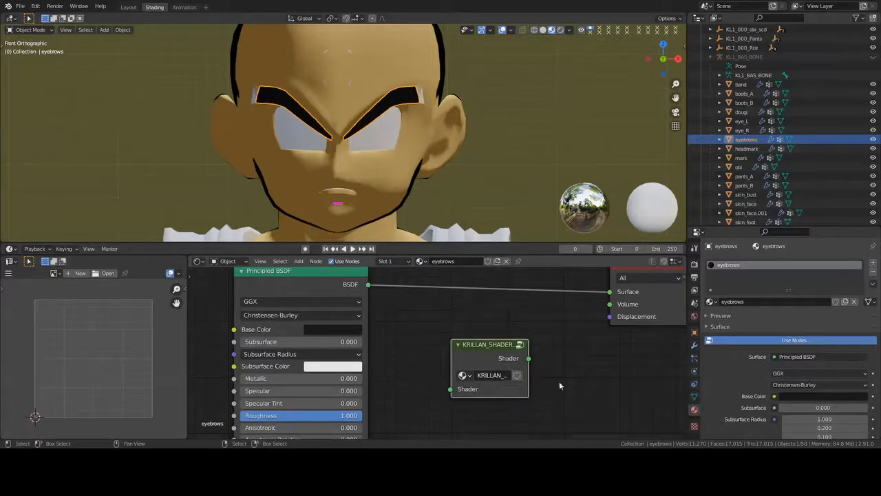
{"action": "key", "text": "Tab"}
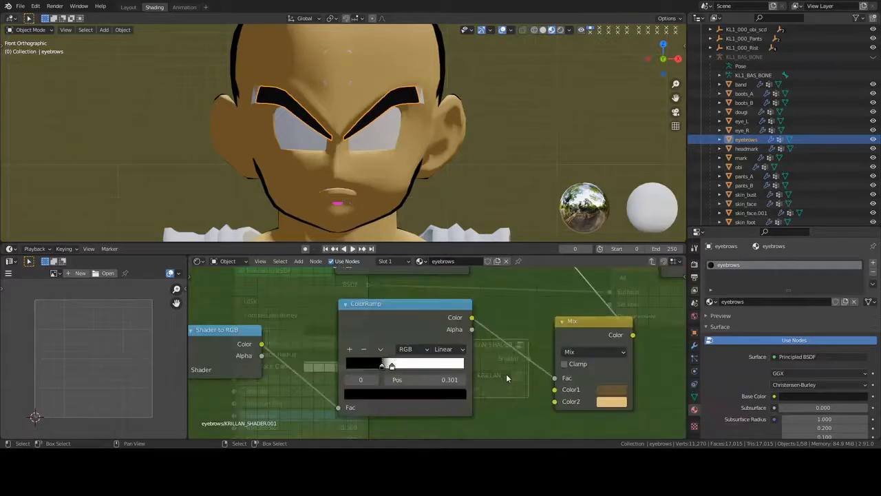
{"action": "left_click", "coordinate": [621, 393]}
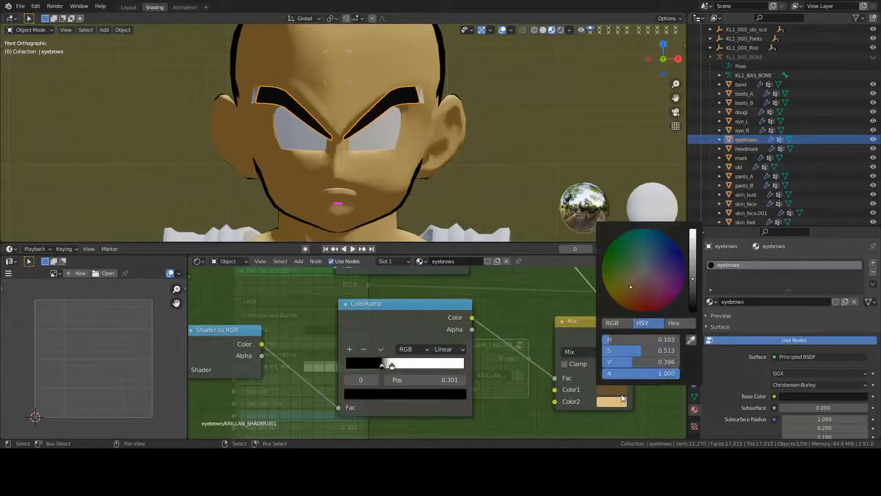
{"action": "left_click", "coordinate": [693, 339]}
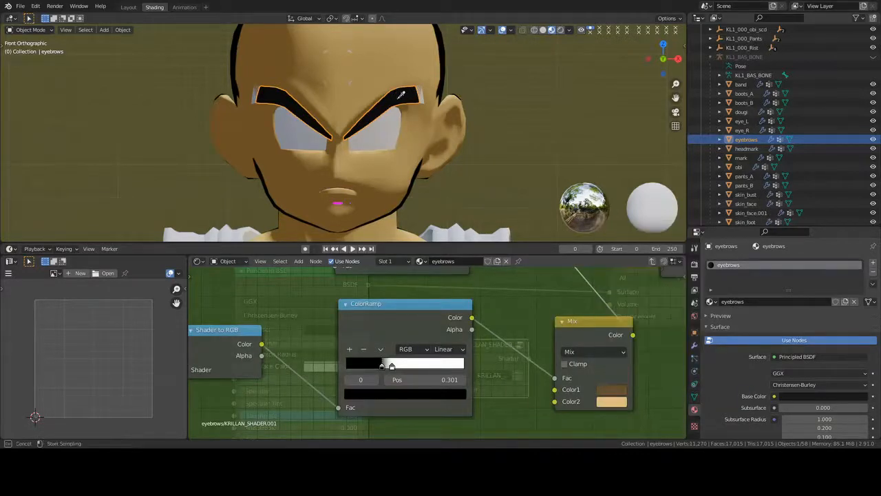
{"action": "left_click", "coordinate": [403, 94]}
- Set the Mix node's Color2 in the copied group to a neutral grey with a value of 0.643
{"action": "left_click", "coordinate": [619, 406]}
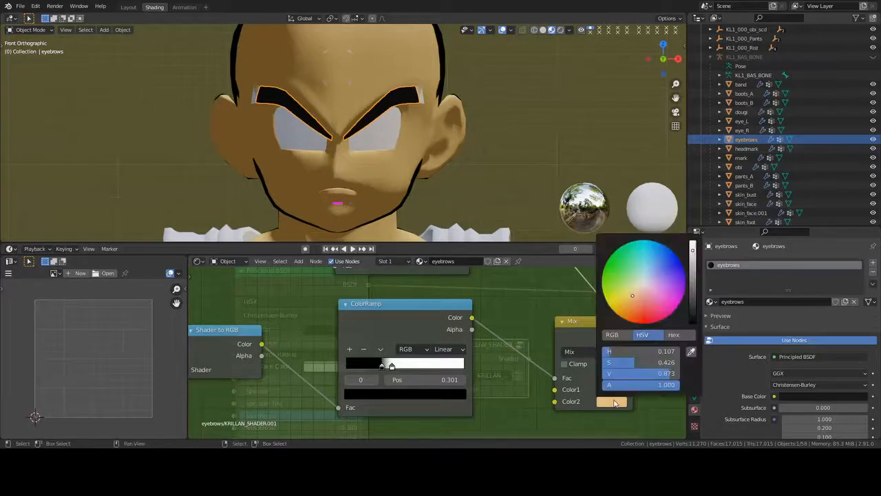
{"action": "left_click", "coordinate": [691, 352]}
{"action": "left_click", "coordinate": [617, 402]}
{"action": "left_click", "coordinate": [617, 402]}
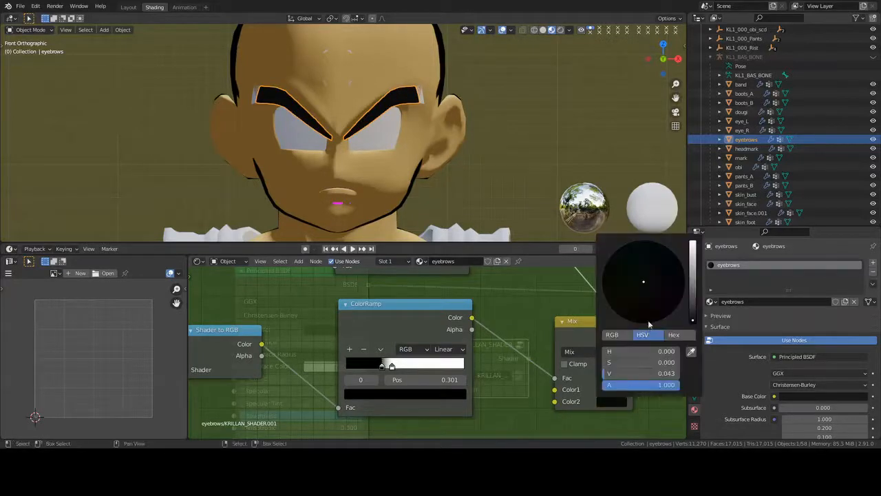
{"action": "scroll", "coordinate": [650, 295], "scroll_direction": "down", "scroll_amount": 4}
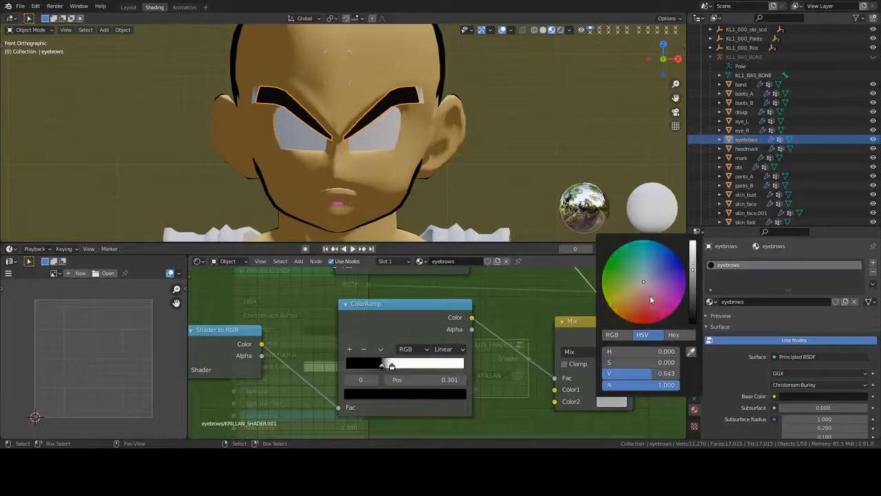
- Leave the copied group and insert it between the eyebrows' Principled BSDF and Material Output
{"action": "key", "text": "Tab"}
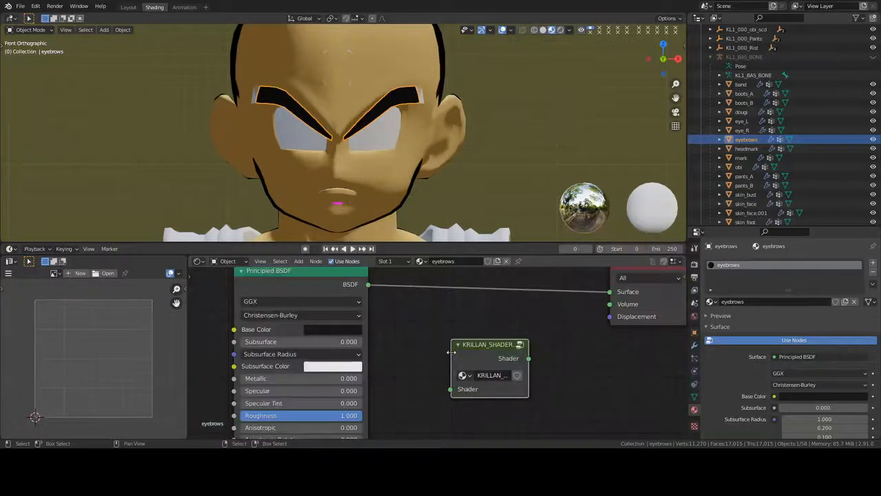
{"action": "left_click_drag", "start_coordinate": [474, 359], "coordinate": [461, 294]}
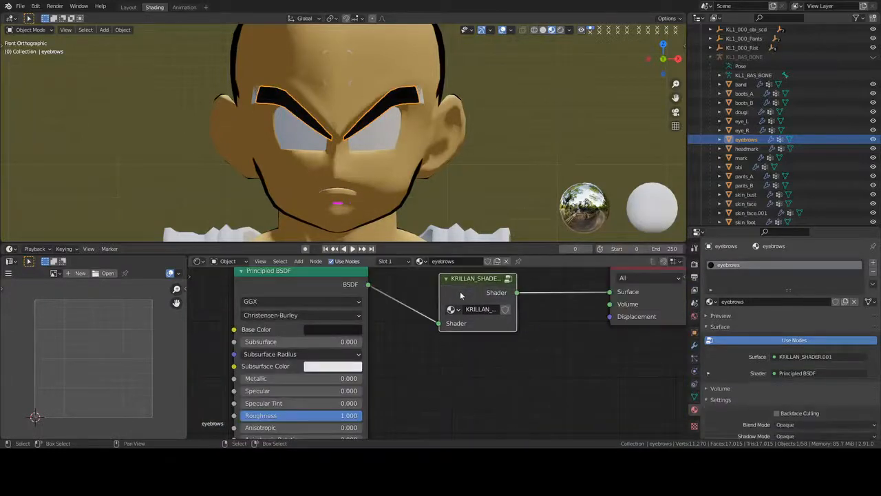
- In the eyebrows' shader group, set the Mix node's Color1 to value 0.193 and the ColorRamp stops to black 0.133, white 0.632
{"action": "left_click", "coordinate": [338, 328]}
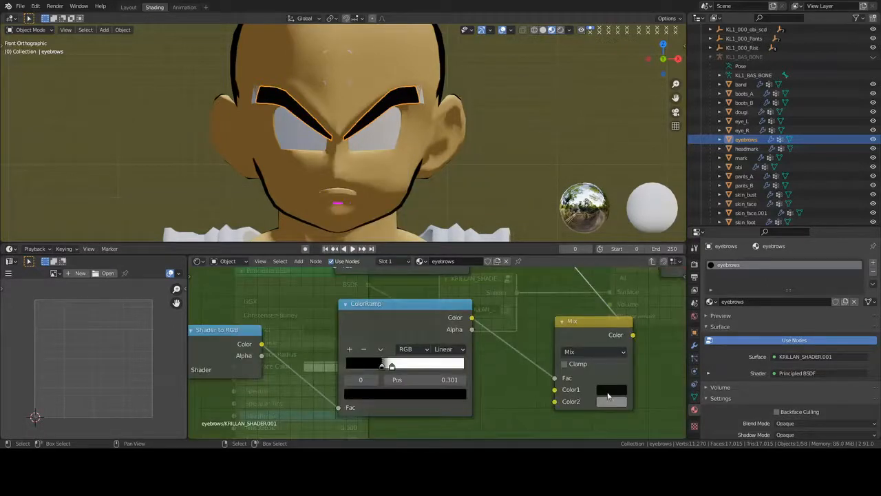
{"action": "left_click", "coordinate": [618, 393]}
{"action": "scroll", "coordinate": [638, 282], "scroll_direction": "up", "scroll_amount": 4}
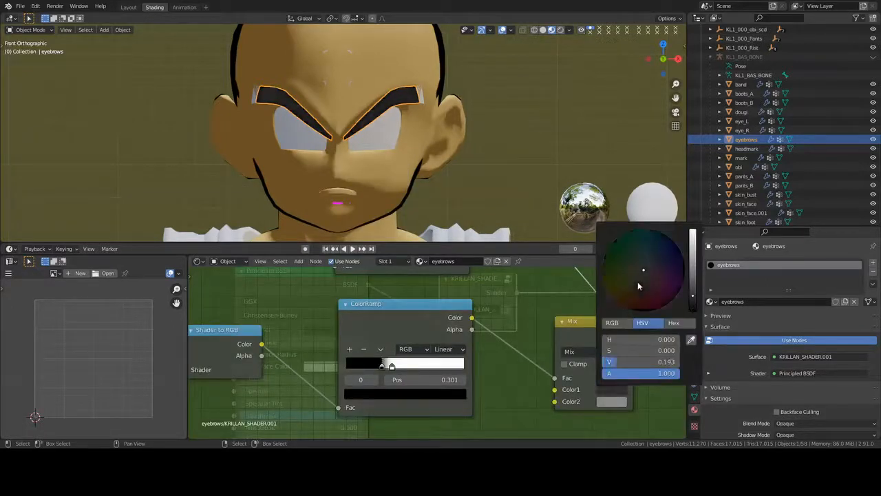
{"action": "left_click_drag", "start_coordinate": [372, 367], "coordinate": [419, 363]}
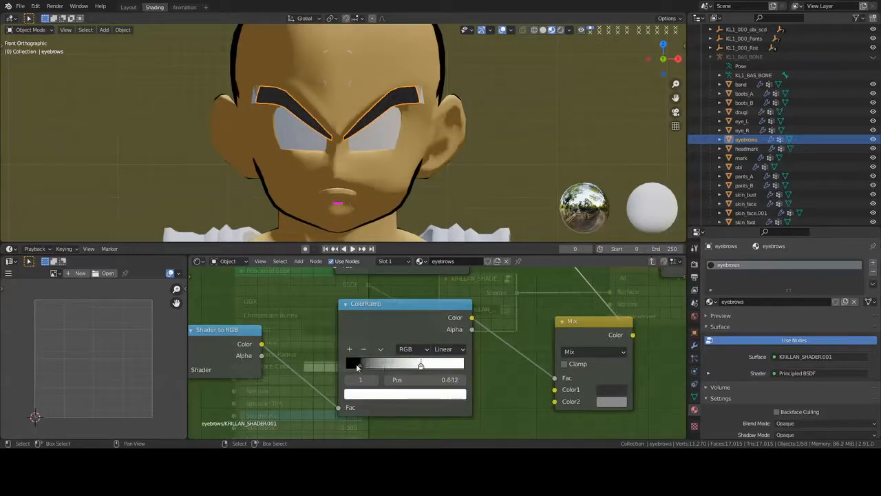
{"action": "mouse_move", "coordinate": [356, 363]}
{"action": "left_mouse_down"}
{"action": "mouse_move", "coordinate": [417, 363]}
{"action": "mouse_move", "coordinate": [362, 365]}
{"action": "left_mouse_up"}
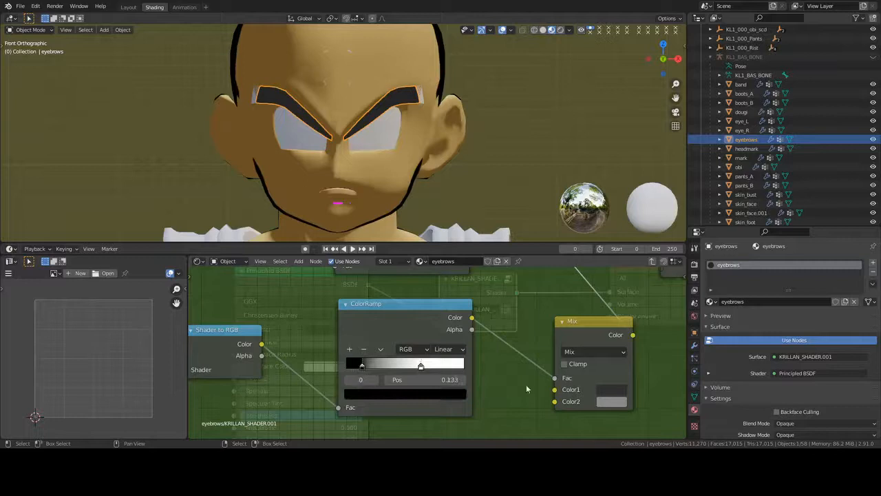
- Darken the eyebrow group's Color1 slightly, then move the ColorRamp's black stop almost to the start and its white stop to 0.373
{"action": "left_click", "coordinate": [609, 394]}
{"action": "scroll", "coordinate": [651, 274], "scroll_direction": "down", "scroll_amount": 3}
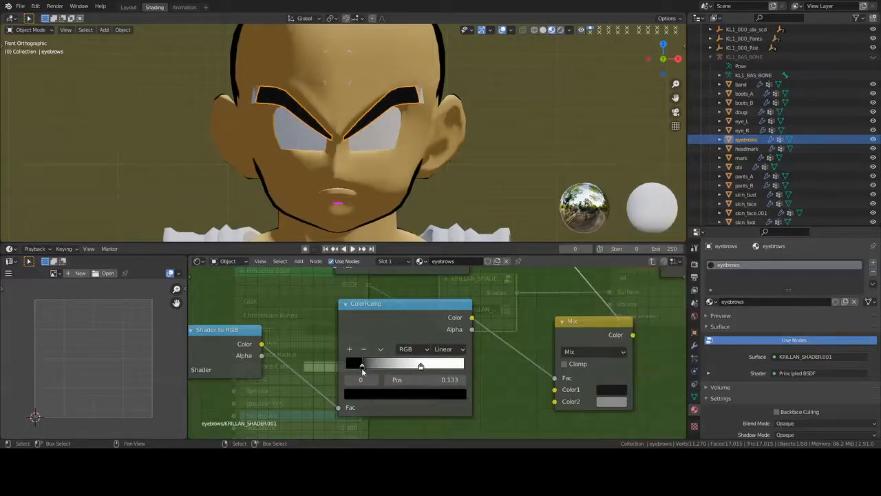
{"action": "left_click_drag", "start_coordinate": [362, 366], "coordinate": [349, 367]}
{"action": "left_click_drag", "start_coordinate": [423, 367], "coordinate": [384, 368]}
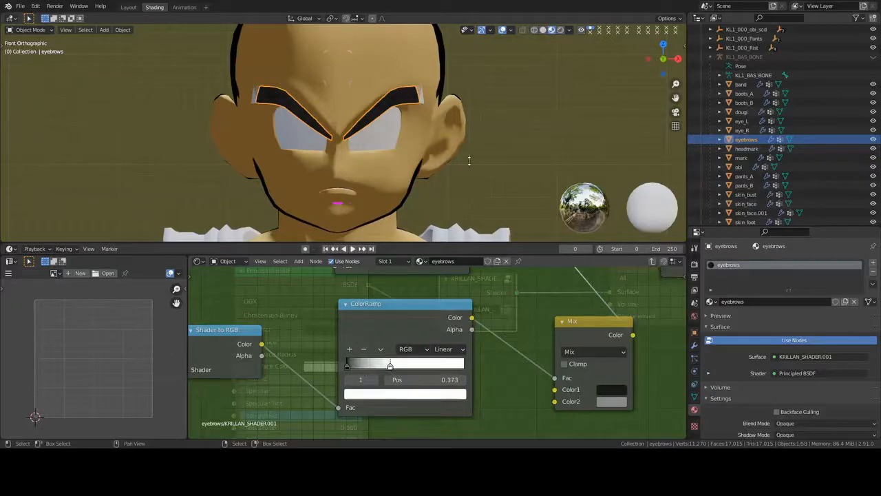
- Link the eyebrows' material to the skin_face piece at the outer ends of the eyebrows, then deselect both objects
{"action": "middle_click_drag", "start_coordinate": [469, 161], "coordinate": [411, 129]}
{"action": "scroll", "coordinate": [470, 109], "scroll_direction": "up", "scroll_amount": 3}
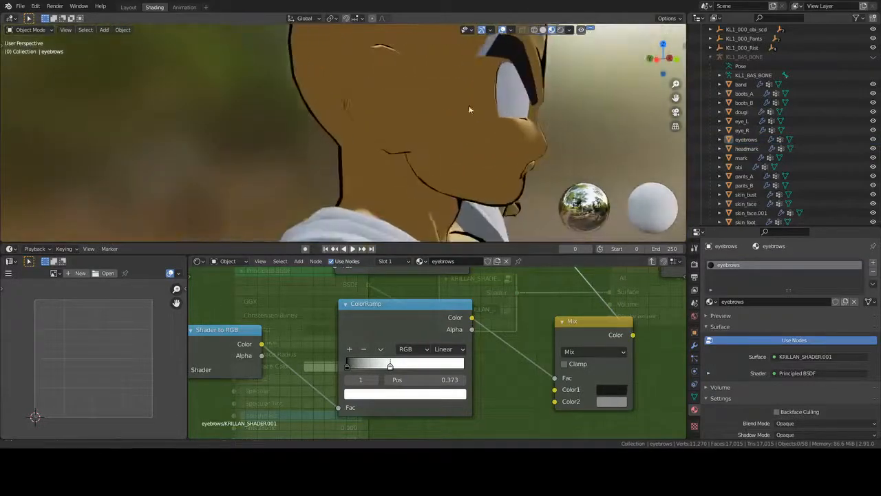
{"action": "middle_click_drag", "start_coordinate": [469, 109], "coordinate": [367, 99]}
{"action": "left_click", "coordinate": [373, 88]}
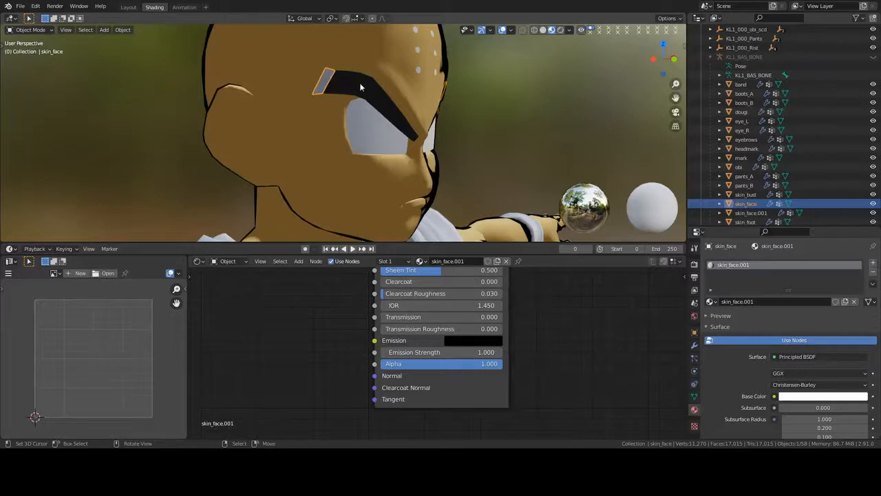
{"action": "left_click", "coordinate": [360, 83], "text": "shift"}
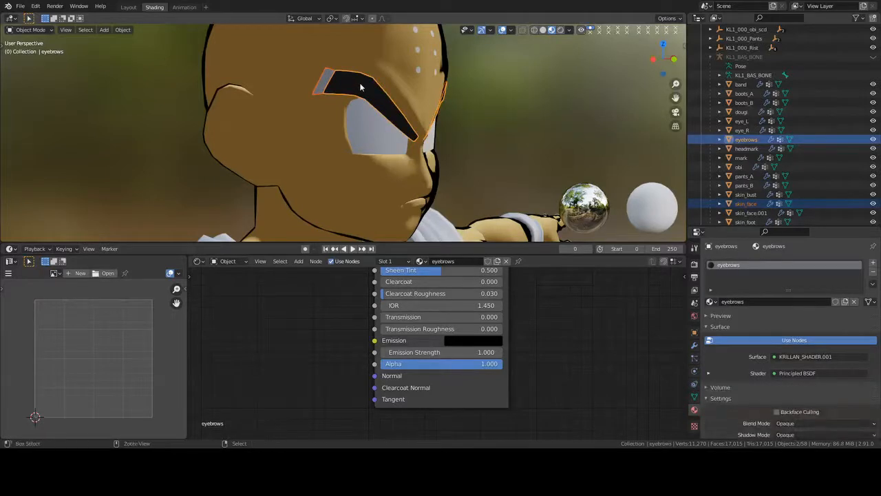
{"action": "key", "text": "ctrl+l"}
{"action": "left_click", "coordinate": [361, 84]}
{"action": "key", "text": "alt+a"}
- Select the forehead dots (headmark) and move their Material Output node well away from the Principled BSDF
{"action": "scroll", "coordinate": [361, 84], "scroll_direction": "down", "scroll_amount": 4}
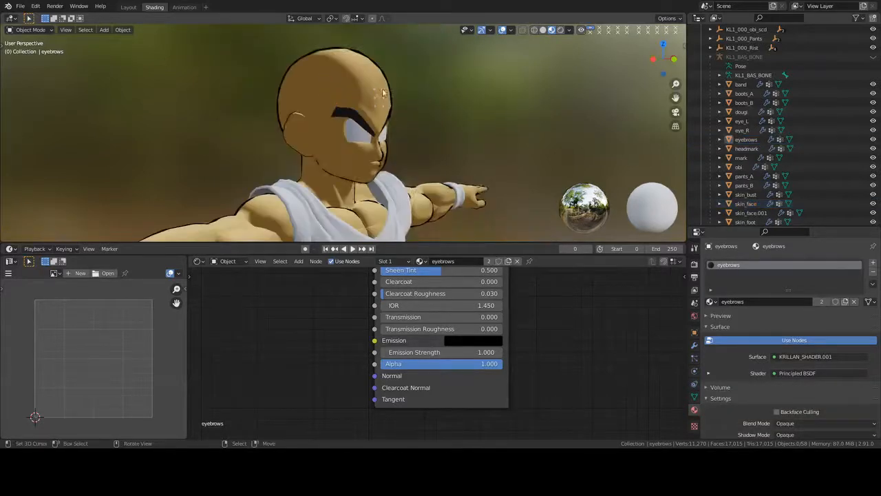
{"action": "middle_click_drag", "start_coordinate": [508, 117], "coordinate": [429, 146]}
{"action": "scroll", "coordinate": [391, 125], "scroll_direction": "down", "scroll_amount": 2}
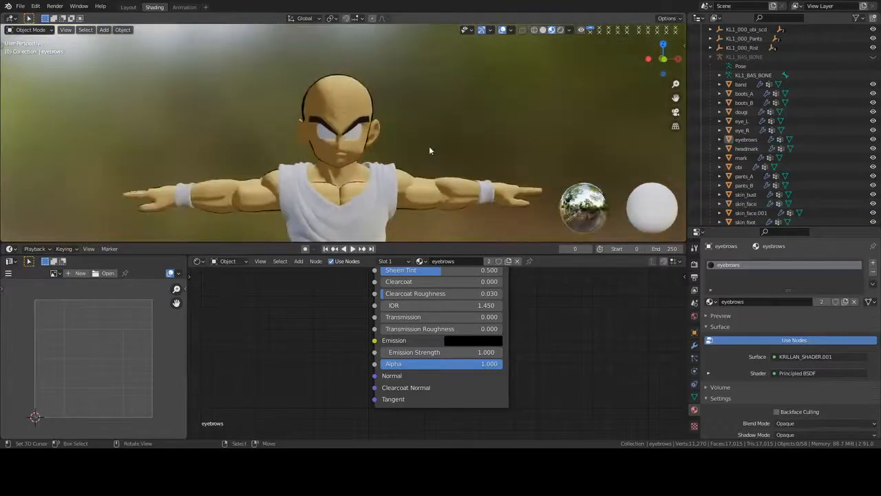
{"action": "scroll", "coordinate": [359, 153], "scroll_direction": "up", "scroll_amount": 3}
{"action": "scroll", "coordinate": [391, 152], "scroll_direction": "up", "scroll_amount": 2}
{"action": "middle_click_drag", "start_coordinate": [358, 153], "coordinate": [324, 54]}
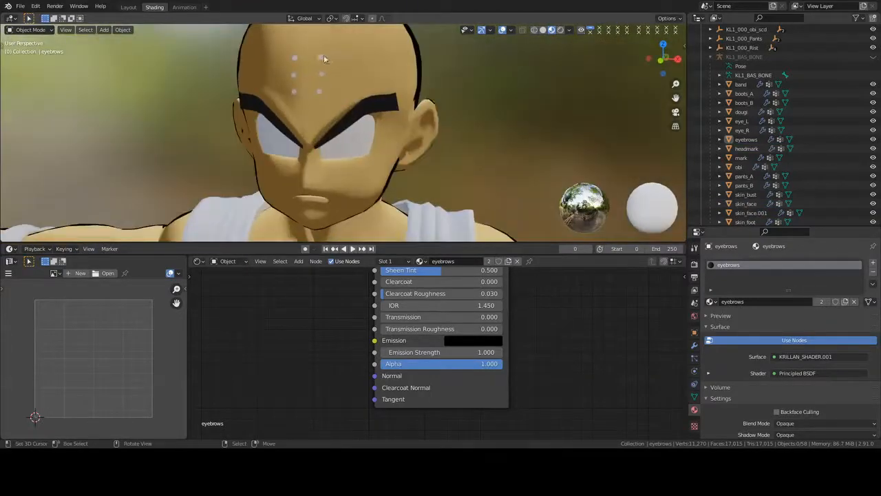
{"action": "left_click", "coordinate": [321, 60]}
{"action": "key", "text": "Home"}
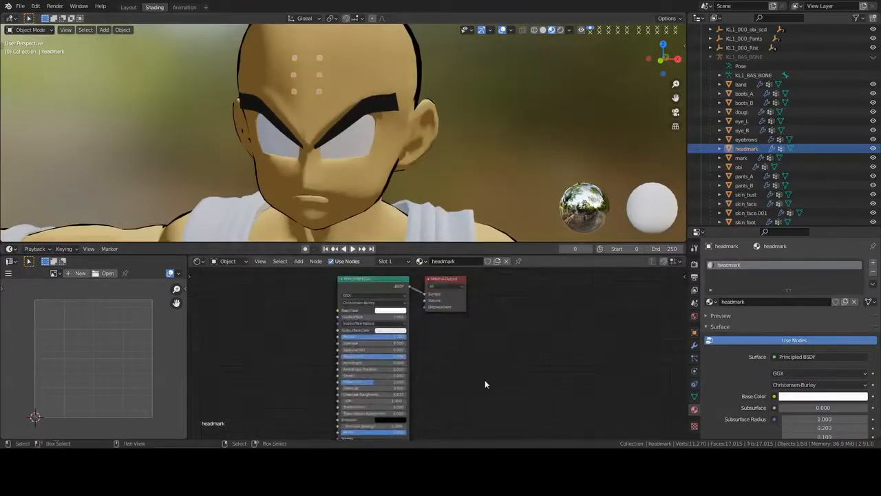
{"action": "scroll", "coordinate": [478, 361], "scroll_direction": "up", "scroll_amount": 2}
{"action": "middle_click_drag", "start_coordinate": [466, 316], "coordinate": [457, 362]}
{"action": "left_click_drag", "start_coordinate": [456, 334], "coordinate": [601, 314]}
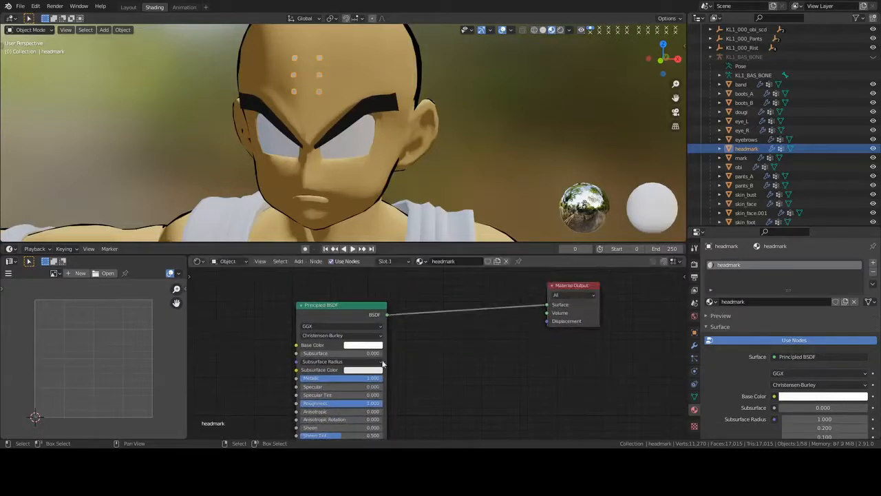
- Set the headmark material's Metallic to 0 and darken its Base Color to a light grey
{"action": "left_click_drag", "start_coordinate": [368, 378], "coordinate": [300, 378]}
{"action": "scroll", "coordinate": [446, 354], "scroll_direction": "up", "scroll_amount": 1}
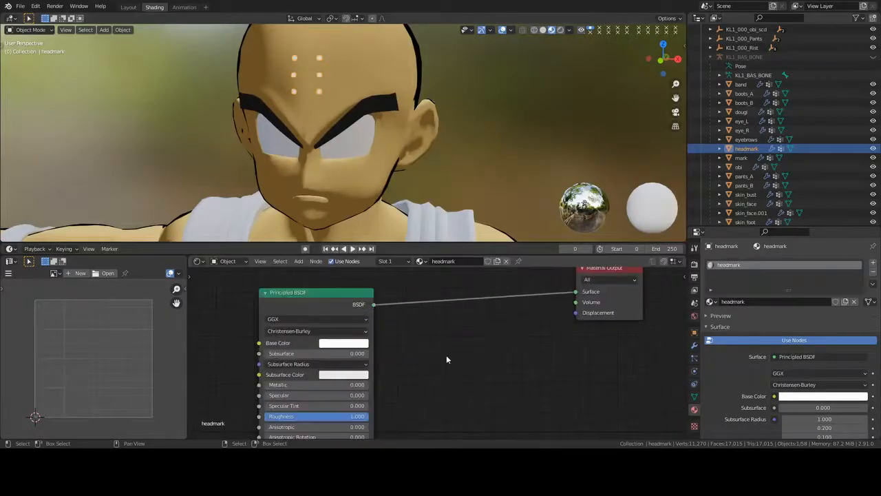
{"action": "left_click", "coordinate": [344, 343]}
{"action": "scroll", "coordinate": [368, 249], "scroll_direction": "down", "scroll_amount": 4}
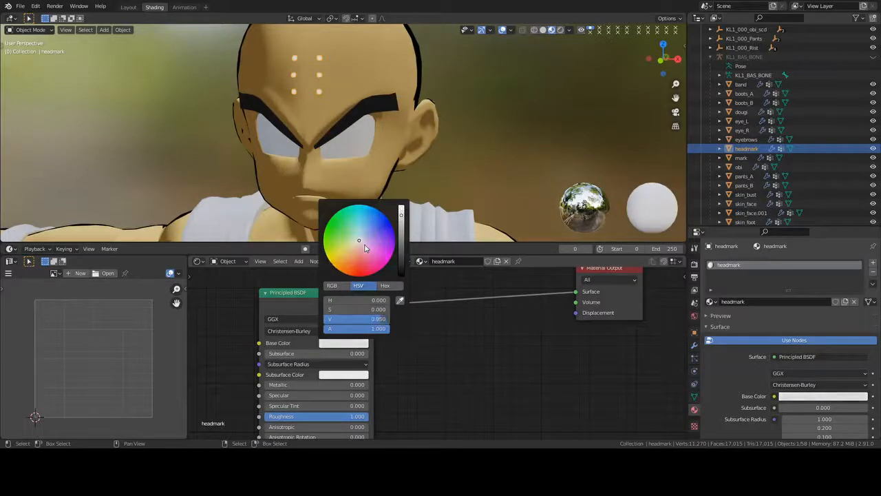
- Add the KRILLAN_SHADER group to the headmark material and place it below the link between the two nodes
{"action": "key", "text": "shift+a"}
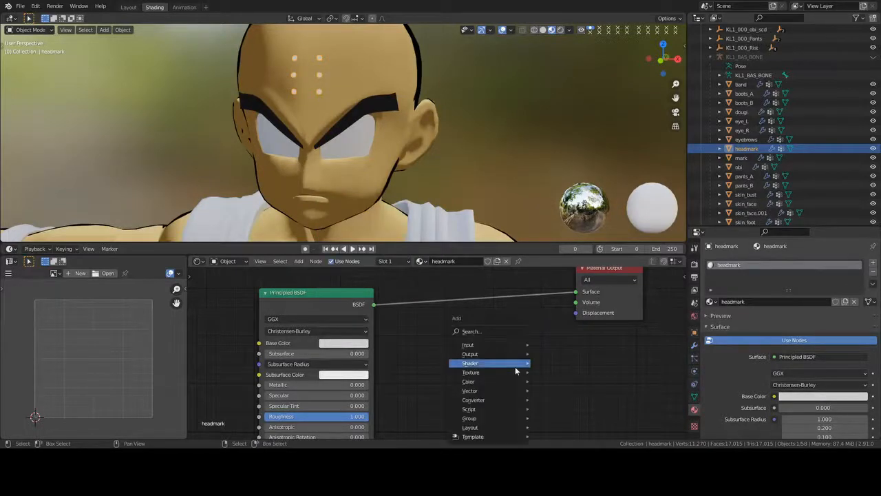
{"action": "type", "text": "sKLRIL"}
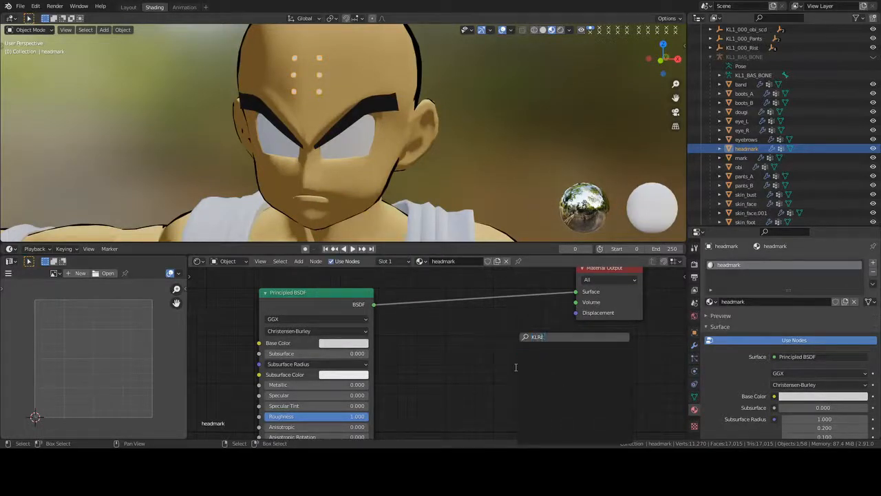
{"action": "key", "text": "BackSpace"}
{"action": "key", "text": "BackSpace"}
{"action": "key", "text": "BackSpace"}
{"action": "key", "text": "BackSpace"}
{"action": "type", "text": "RILL"}
{"action": "key", "text": "Return"}
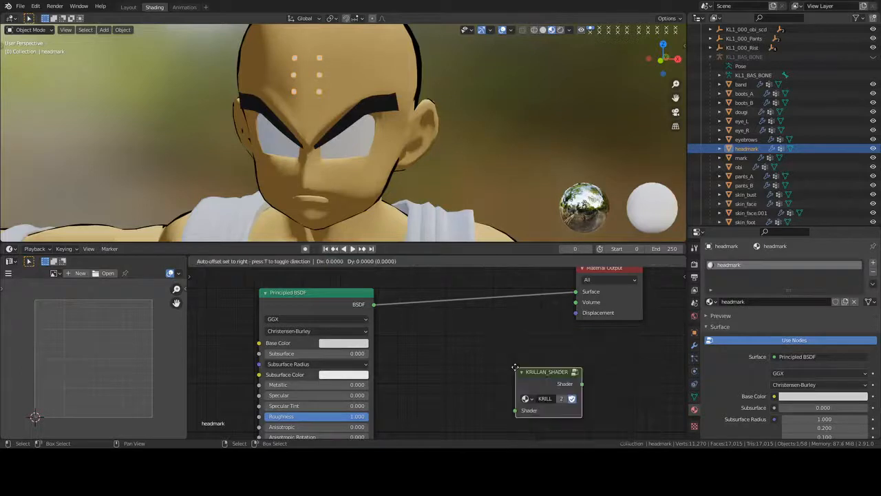
{"action": "left_click", "coordinate": [448, 330]}
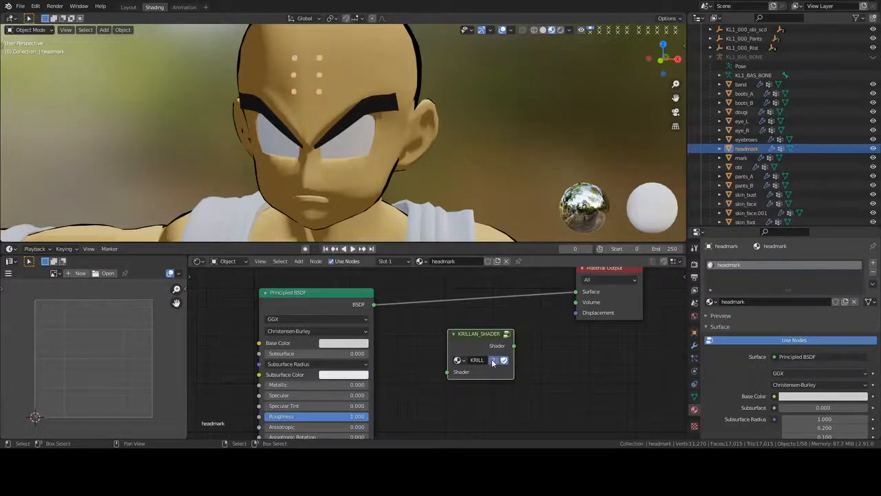
- Make the headmark's KRILLAN_SHADER group a single-user copy and set its Mix Color1 to neutral grey: hue 0, saturation 0, value 0.450
{"action": "key", "text": "Tab"}
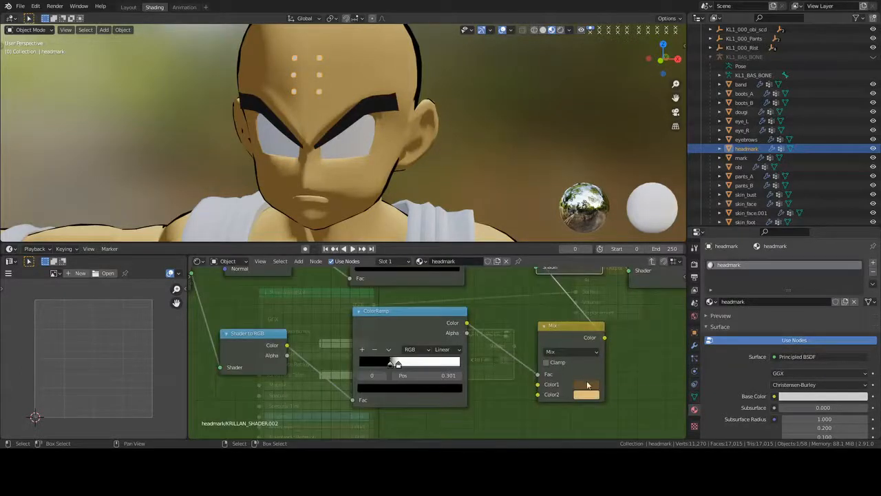
{"action": "left_click", "coordinate": [587, 385]}
{"action": "left_click_drag", "start_coordinate": [613, 352], "coordinate": [586, 352]}
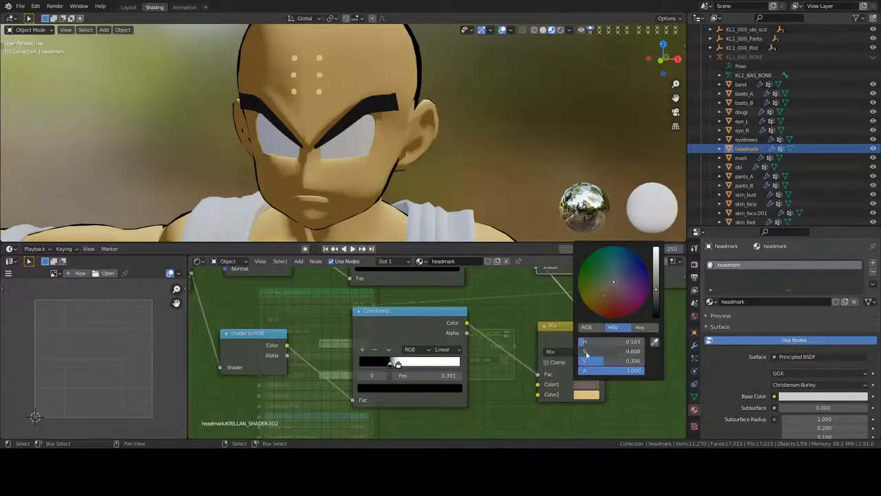
{"action": "left_click_drag", "start_coordinate": [656, 287], "coordinate": [656, 247]}
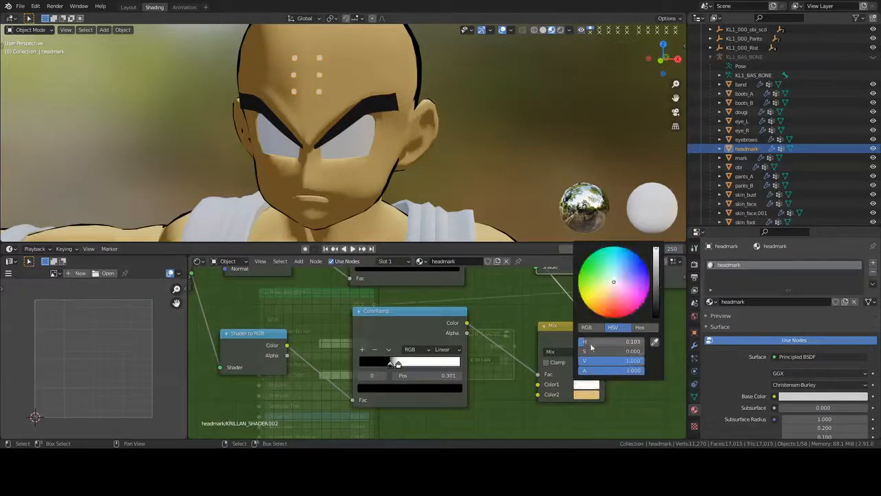
{"action": "left_click_drag", "start_coordinate": [591, 344], "coordinate": [564, 345]}
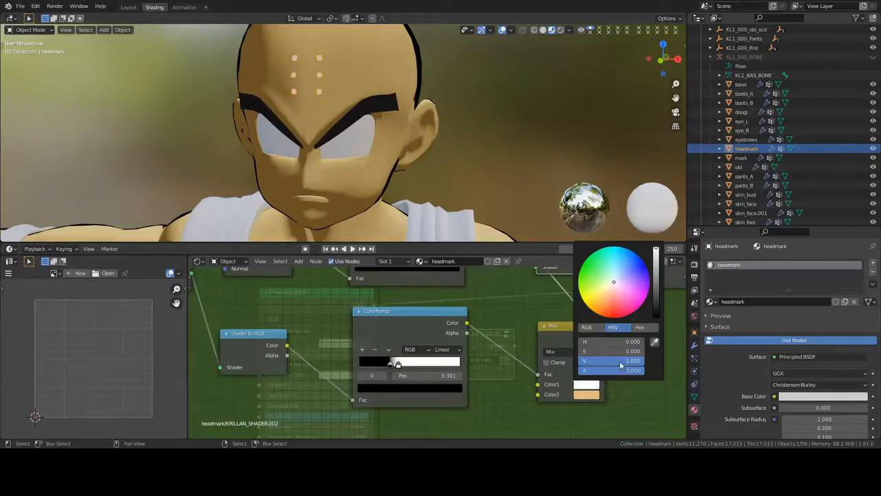
{"action": "scroll", "coordinate": [617, 283], "scroll_direction": "down", "scroll_amount": 8}
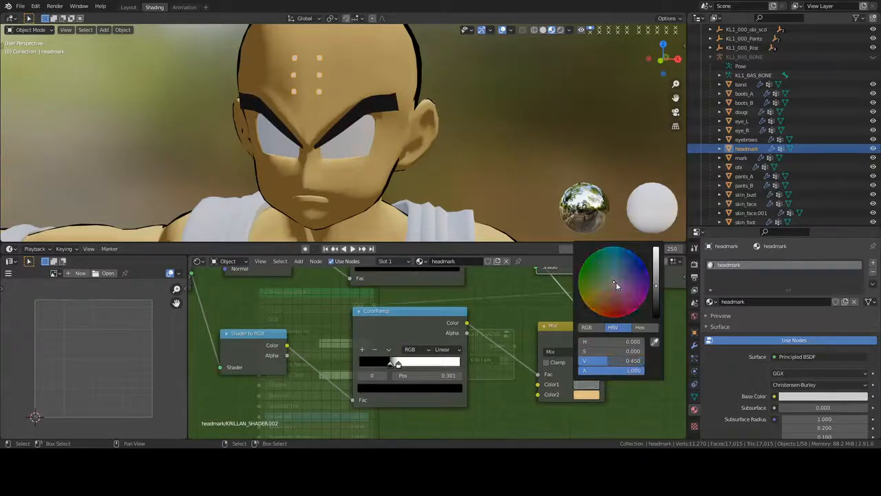
- Sample the grey of Color1 into the Mix node's Color2 and brighten it to a light grey
{"action": "left_click", "coordinate": [592, 397]}
{"action": "left_click", "coordinate": [655, 355]}
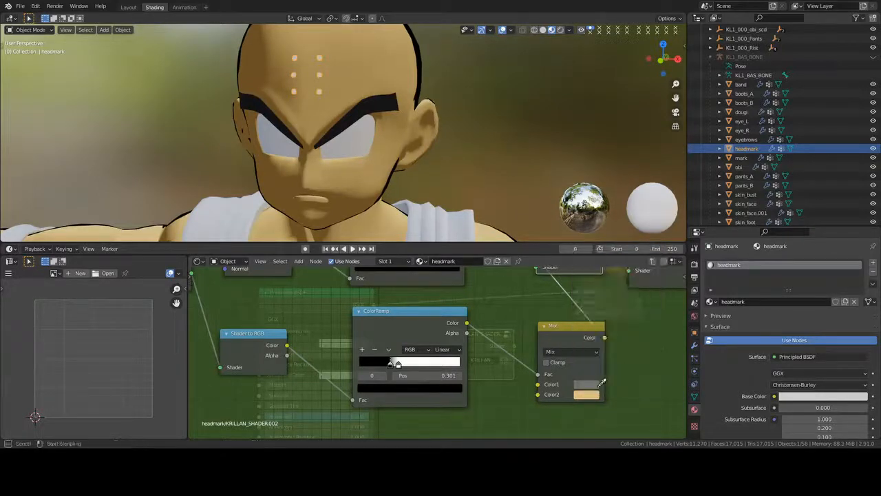
{"action": "left_click", "coordinate": [595, 384]}
{"action": "left_click", "coordinate": [590, 396]}
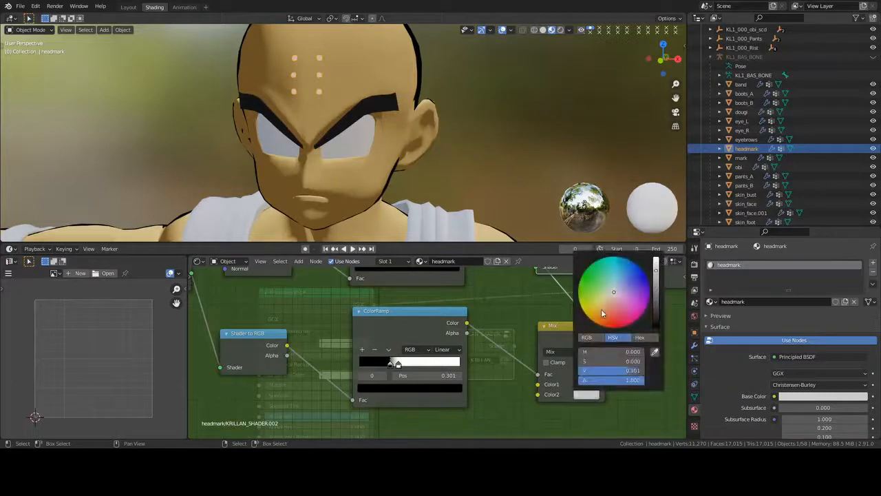
- Leave the copied group, insert it between the headmark's Principled BSDF and Material Output, and deselect the object
{"action": "key", "text": "Tab"}
{"action": "left_click_drag", "start_coordinate": [482, 358], "coordinate": [458, 314]}
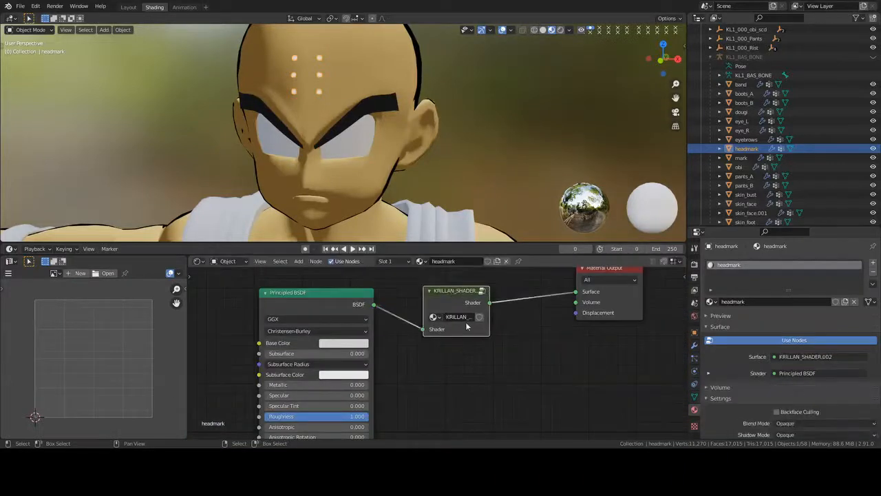
{"action": "left_click", "coordinate": [463, 155]}
- Select the character's white top (dougi) and set its Principled BSDF Metallic to 0
{"action": "middle_click_drag", "start_coordinate": [463, 156], "coordinate": [320, 136]}
{"action": "scroll", "coordinate": [404, 136], "scroll_direction": "down", "scroll_amount": 6}
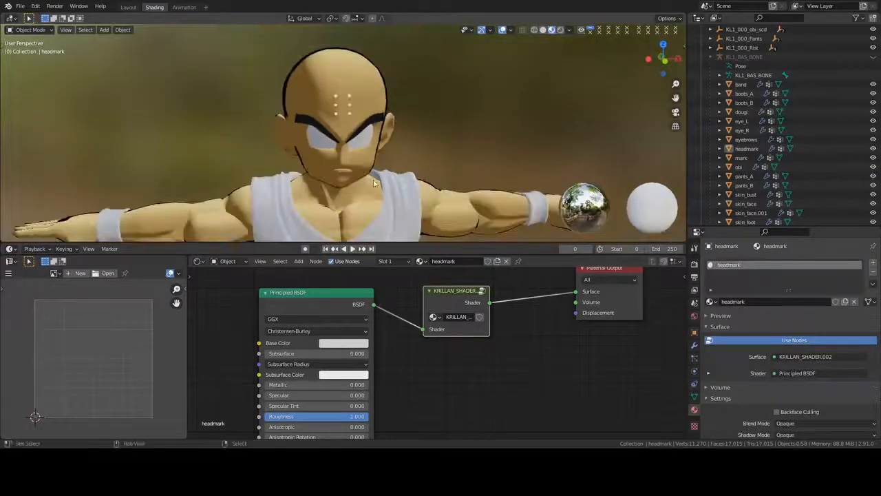
{"action": "middle_click_drag", "start_coordinate": [404, 135], "coordinate": [449, 151]}
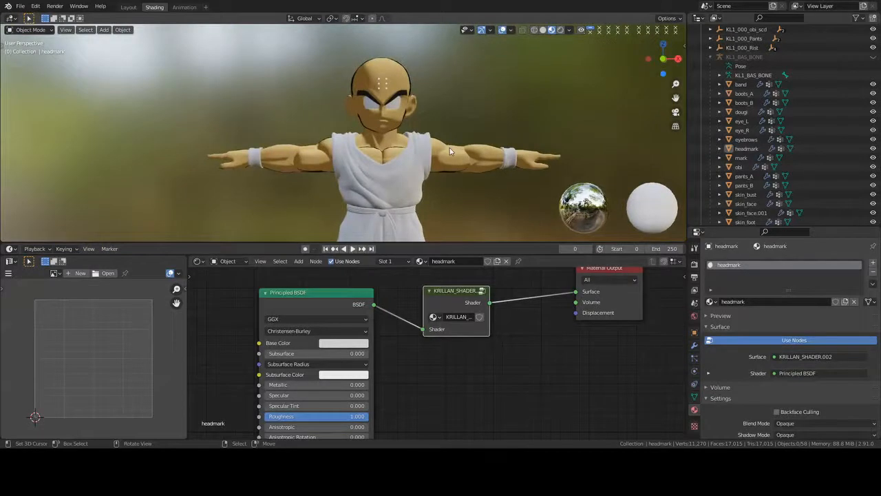
{"action": "key", "text": "KP_1"}
{"action": "scroll", "coordinate": [444, 149], "scroll_direction": "up", "scroll_amount": 3}
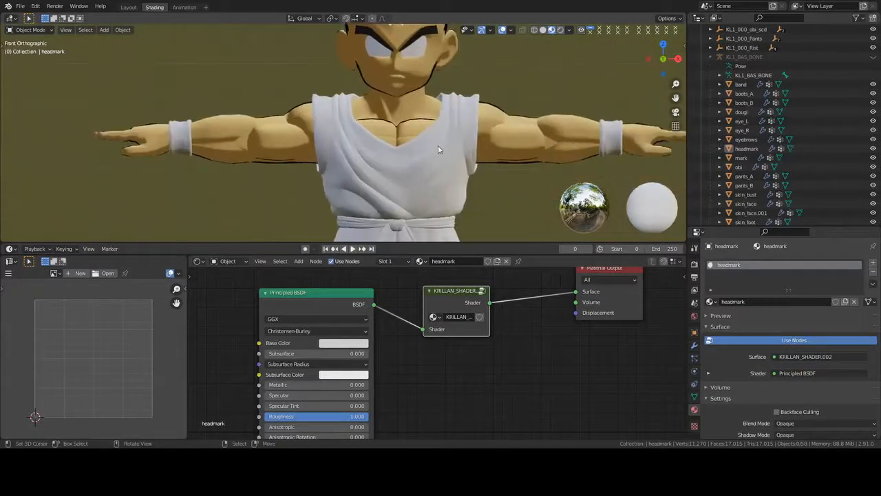
{"action": "left_click", "coordinate": [439, 149]}
{"action": "middle_click_drag", "start_coordinate": [279, 381], "coordinate": [317, 340]}
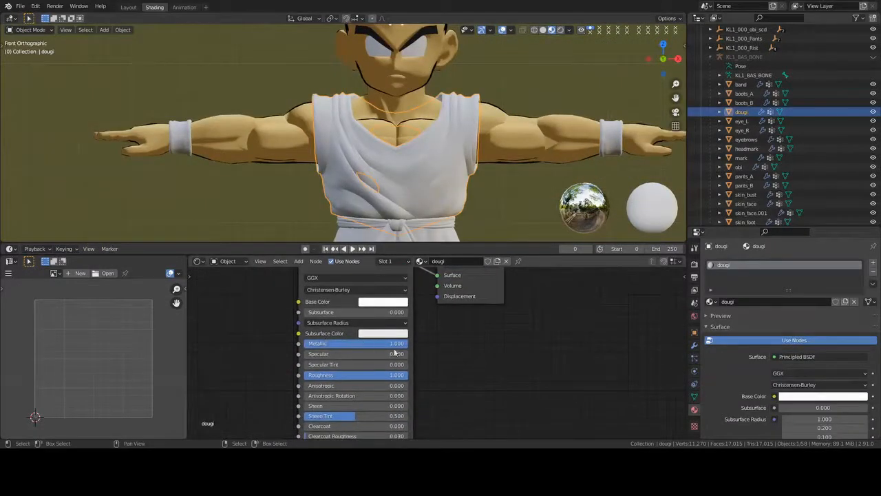
{"action": "left_click_drag", "start_coordinate": [406, 343], "coordinate": [305, 343]}
{"action": "middle_click_drag", "start_coordinate": [470, 345], "coordinate": [434, 371]}
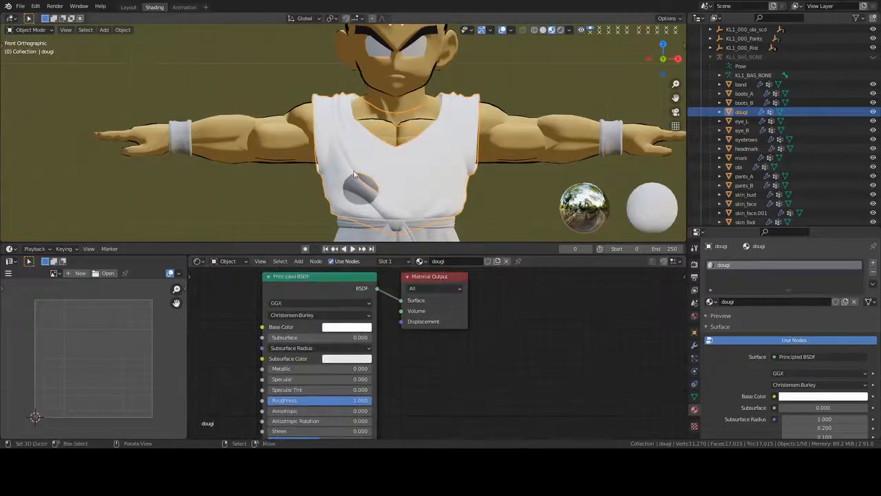
- Reselect the dougi top and move its Material Output node far from the Principled BSDF to make room between them
{"action": "key", "text": "alt+a"}
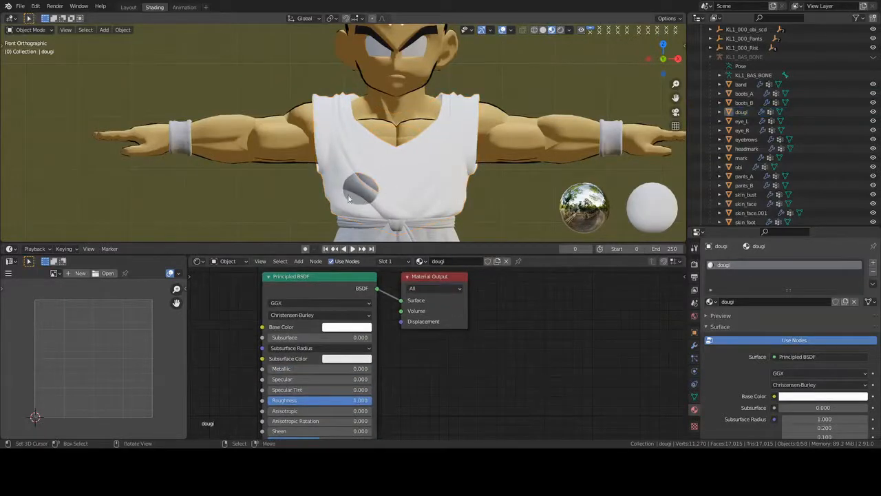
{"action": "left_click", "coordinate": [418, 164]}
{"action": "left_click_drag", "start_coordinate": [445, 307], "coordinate": [612, 305]}
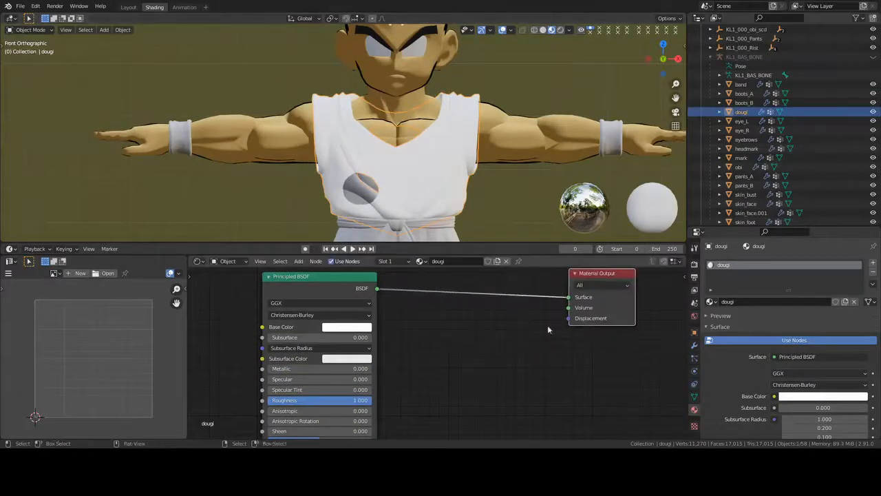
- Set the dougi material's Base Color to a saturated orange and darken it to a deep burnt orange
{"action": "left_click", "coordinate": [548, 326]}
{"action": "middle_click_drag", "start_coordinate": [448, 347], "coordinate": [489, 322]}
{"action": "left_click", "coordinate": [386, 303]}
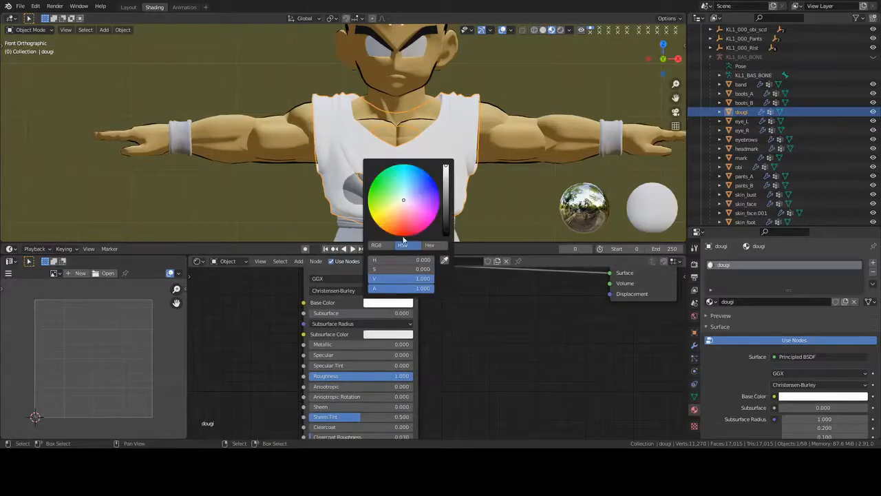
{"action": "left_click", "coordinate": [393, 231]}
{"action": "scroll", "coordinate": [393, 224], "scroll_direction": "down", "scroll_amount": 3}
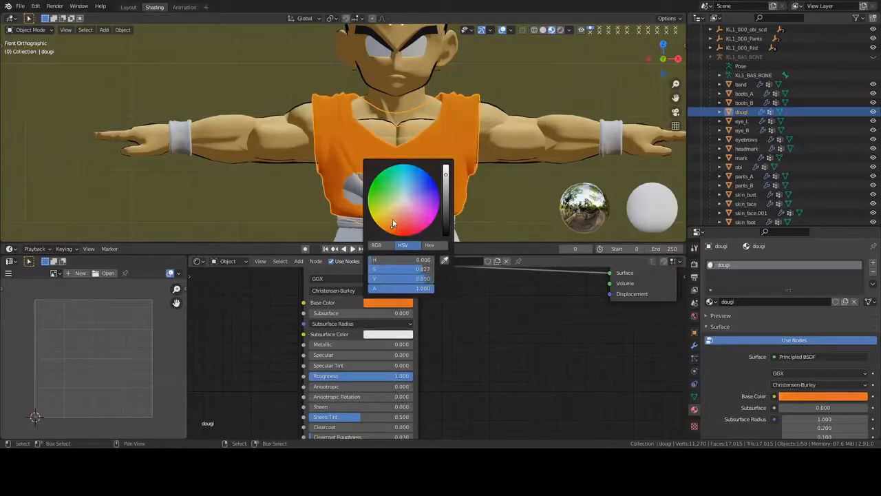
{"action": "scroll", "coordinate": [393, 223], "scroll_direction": "down", "scroll_amount": 1}
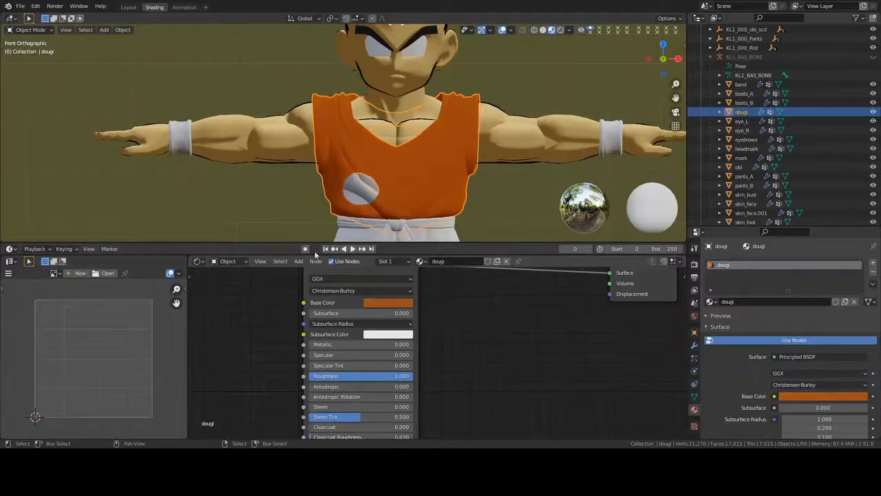
- Add the KRILLAN_SHADER node group to the dougi material, make it a single-user copy, and enter the group for editing
{"action": "middle_click_drag", "start_coordinate": [540, 332], "coordinate": [476, 353]}
{"action": "key", "text": "shift+a"}
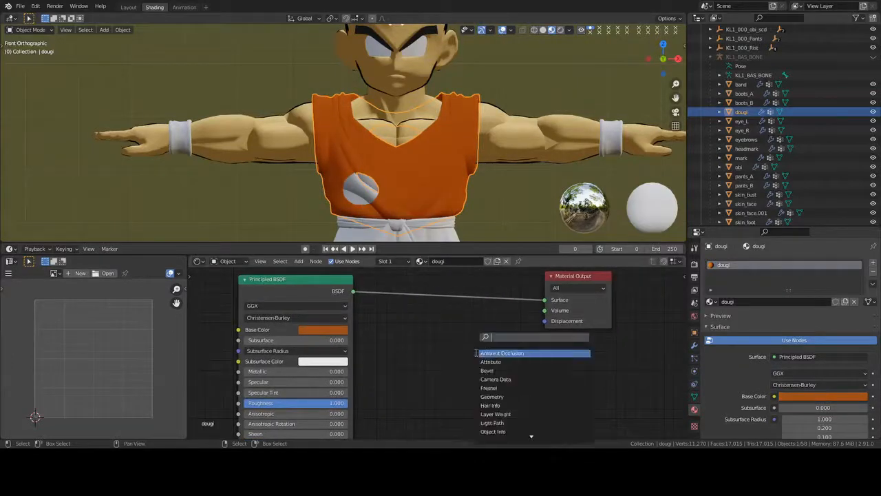
{"action": "type", "text": "krill"}
{"action": "key", "text": "Return"}
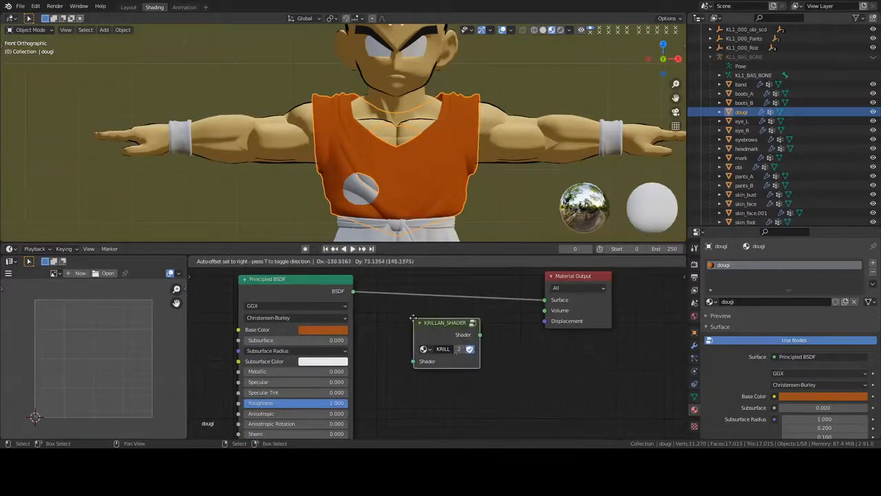
{"action": "left_click", "coordinate": [414, 319]}
{"action": "key", "text": "Tab"}
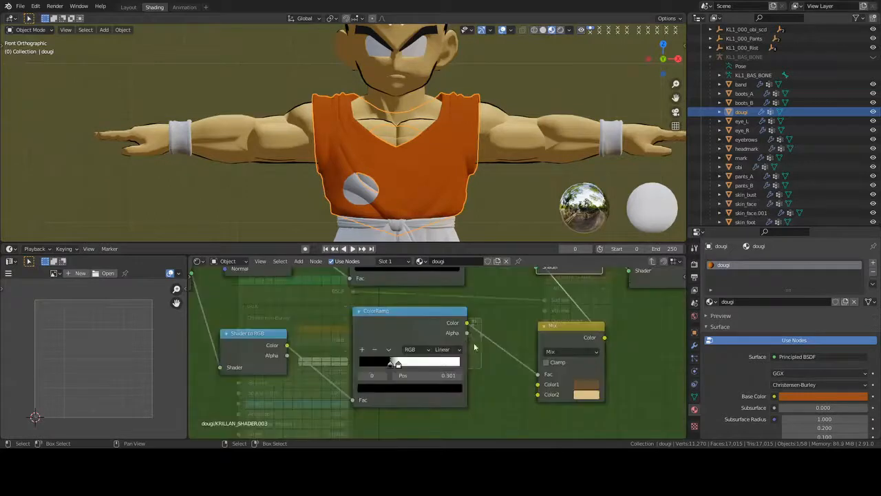
- Sample the top's dark orange into the Mix node's Color1, copy it to Color2, and brighten Color2 to a vivid orange
{"action": "left_click", "coordinate": [587, 393]}
{"action": "left_click", "coordinate": [656, 342]}
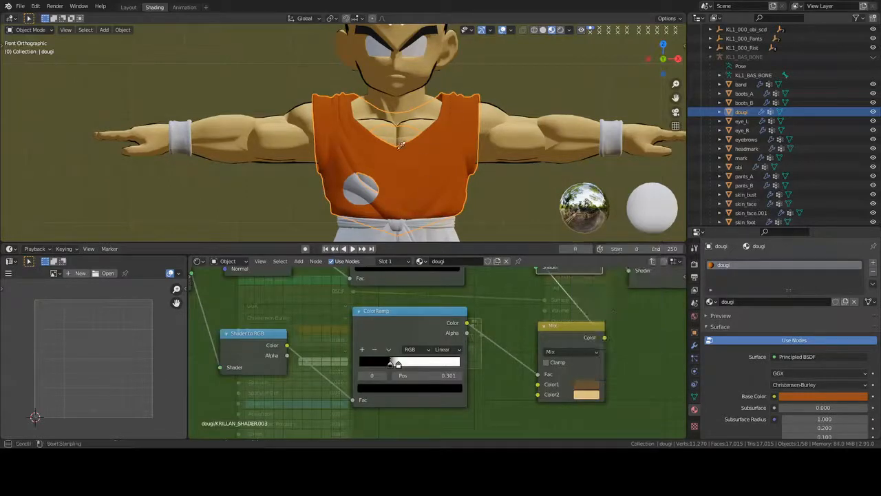
{"action": "left_click", "coordinate": [337, 159]}
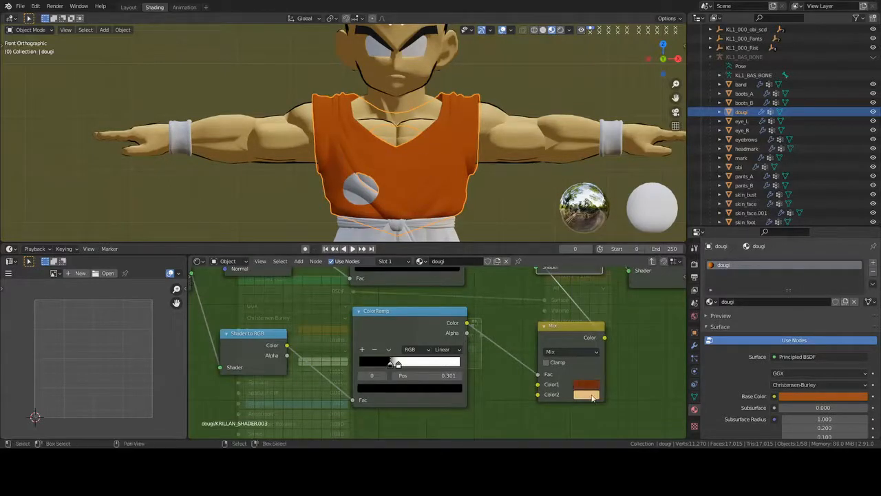
{"action": "left_click", "coordinate": [593, 397]}
{"action": "left_click", "coordinate": [657, 355]}
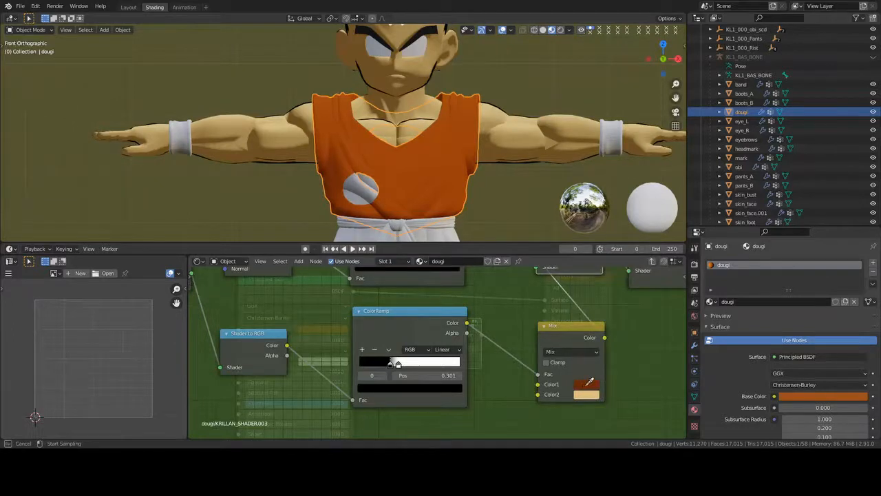
{"action": "left_click", "coordinate": [586, 385]}
{"action": "left_click", "coordinate": [589, 397]}
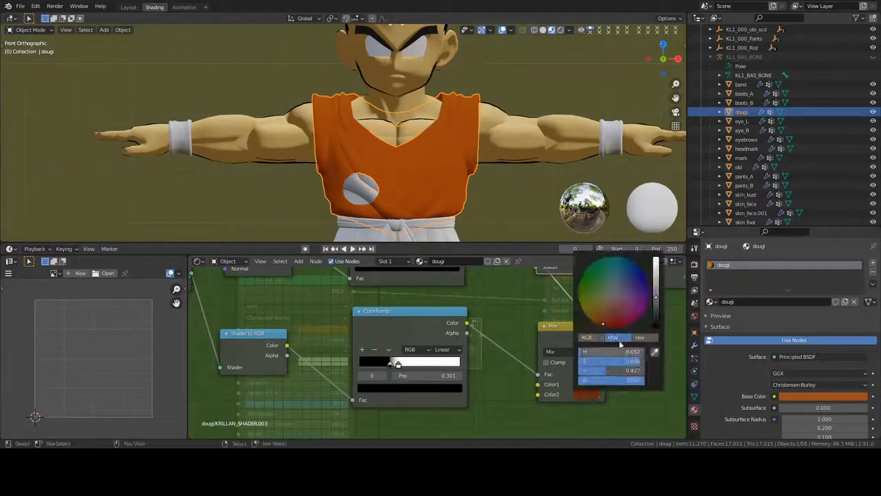
{"action": "scroll", "coordinate": [623, 308], "scroll_direction": "up", "scroll_amount": 8}
{"action": "scroll", "coordinate": [623, 307], "scroll_direction": "up", "scroll_amount": 2}
- Insert the copied group between Principled BSDF and Material Output, and shift its ColorRamp stops toward the dark end, with the white stop at 0.116
{"action": "key", "text": "Tab"}
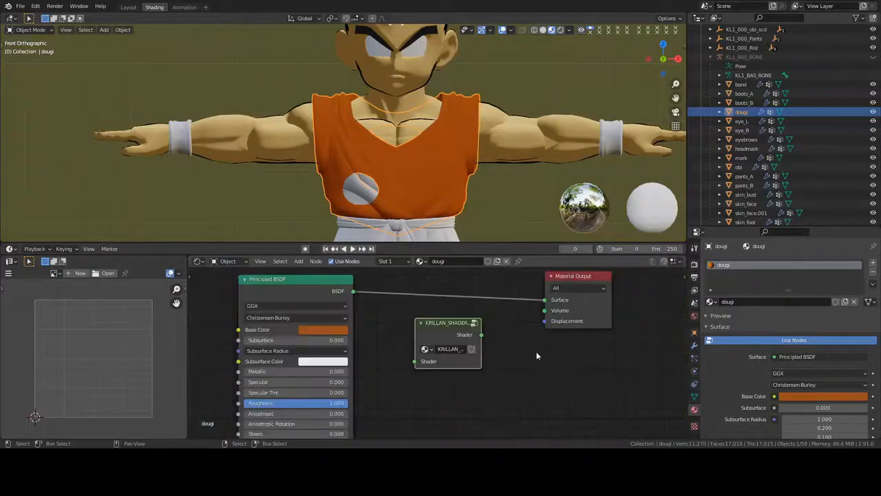
{"action": "left_click_drag", "start_coordinate": [352, 291], "coordinate": [422, 320]}
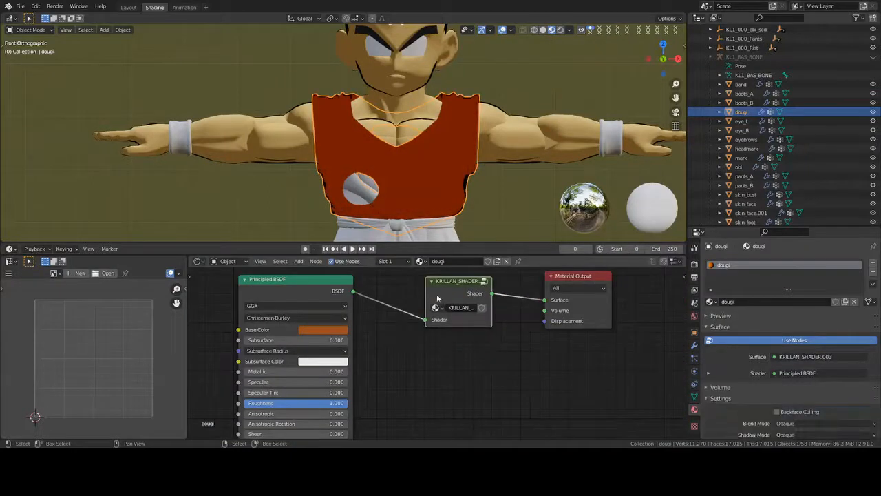
{"action": "key", "text": "Tab"}
{"action": "scroll", "coordinate": [441, 361], "scroll_direction": "up", "scroll_amount": 4}
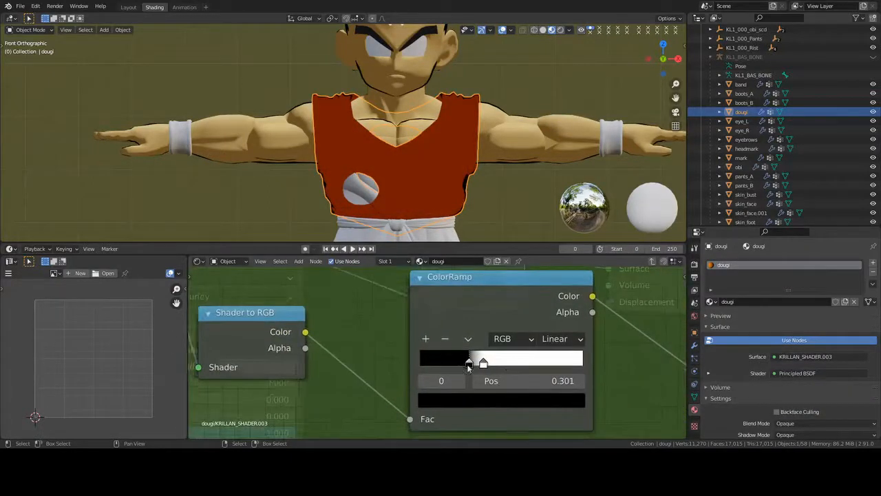
{"action": "mouse_move", "coordinate": [472, 365]}
{"action": "left_mouse_down"}
{"action": "mouse_move", "coordinate": [427, 365]}
{"action": "mouse_move", "coordinate": [469, 364]}
{"action": "mouse_move", "coordinate": [439, 360]}
{"action": "left_mouse_up"}
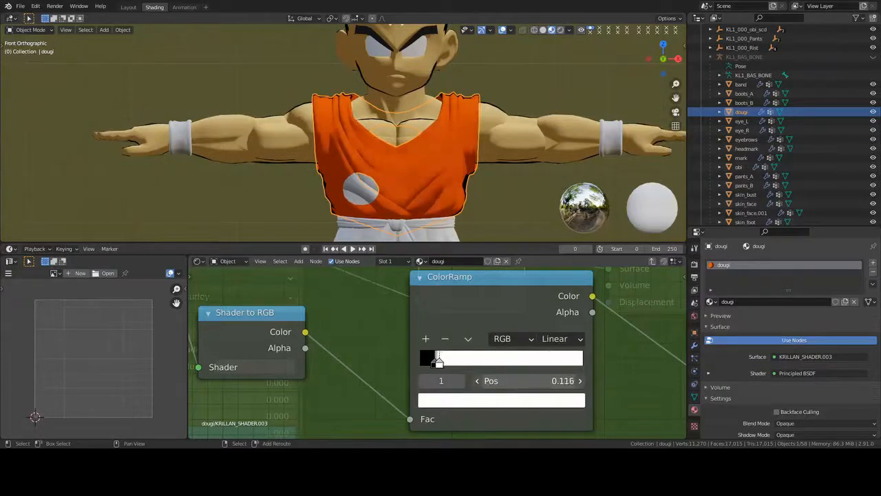
{"action": "key", "text": "Tab"}
{"action": "scroll", "coordinate": [517, 342], "scroll_direction": "down", "scroll_amount": 2}
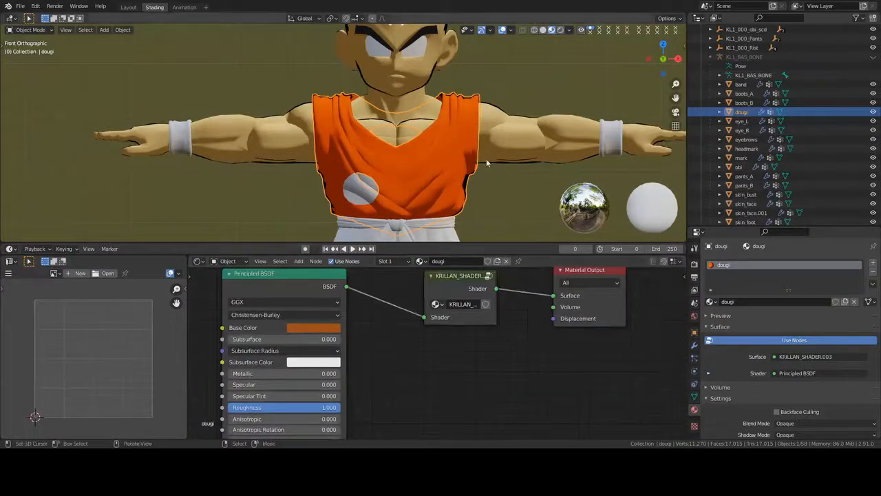
- Link the orange dougi material to the white trousers (pants_A), with the top as the active object, and deselect everything
{"action": "scroll", "coordinate": [486, 163], "scroll_direction": "down", "scroll_amount": 4}
{"action": "middle_click_drag", "start_coordinate": [395, 177], "coordinate": [436, 179]}
{"action": "key", "text": "alt+a"}
{"action": "middle_click_drag", "start_coordinate": [295, 177], "coordinate": [407, 138]}
{"action": "scroll", "coordinate": [411, 186], "scroll_direction": "up", "scroll_amount": 2}
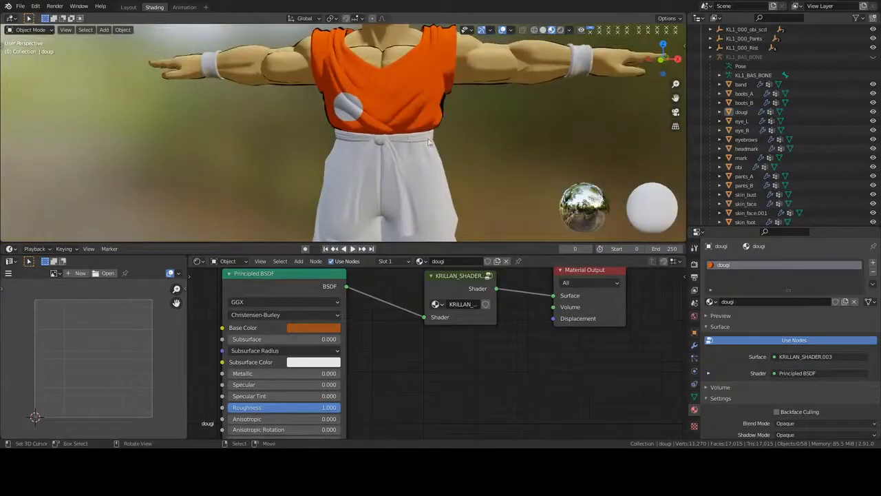
{"action": "left_click", "coordinate": [429, 184]}
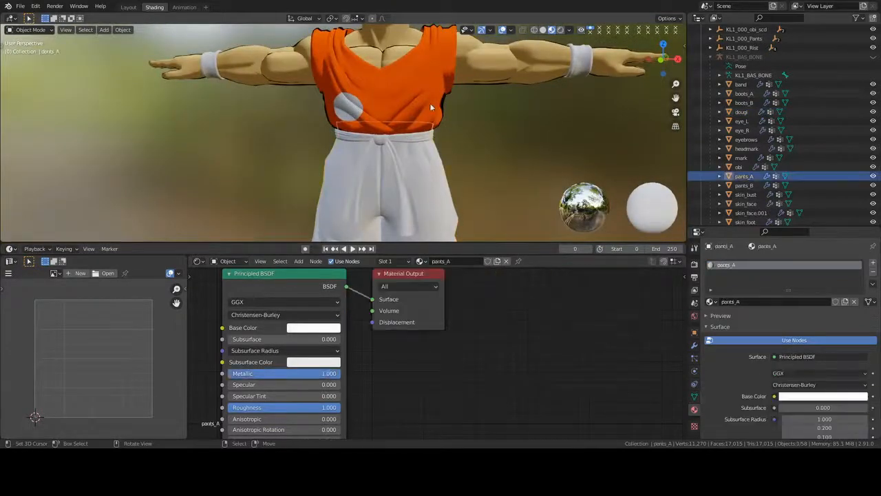
{"action": "left_click", "coordinate": [431, 98], "text": "shift"}
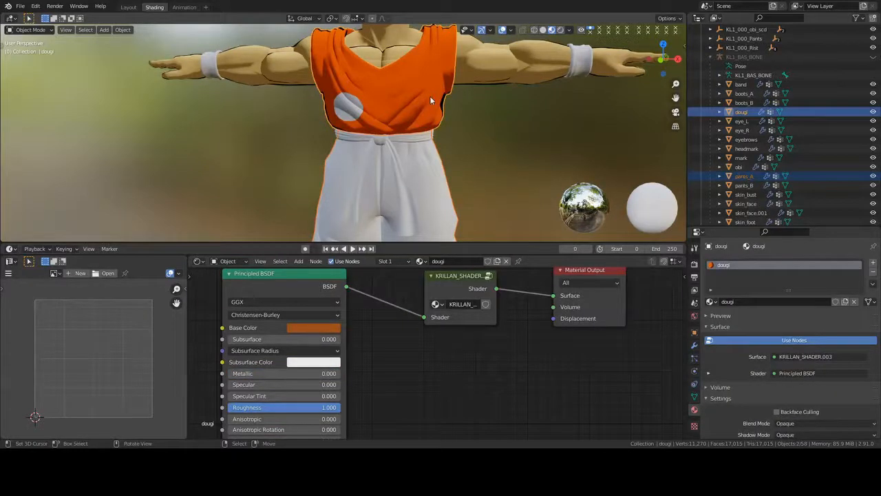
{"action": "key", "text": "ctrl+l"}
{"action": "left_click", "coordinate": [430, 96]}
{"action": "key", "text": "alt+a"}
- Select the obi belt, move its Material Output away from the Principled BSDF, and set Metallic to 0
{"action": "scroll", "coordinate": [429, 96], "scroll_direction": "down", "scroll_amount": 2}
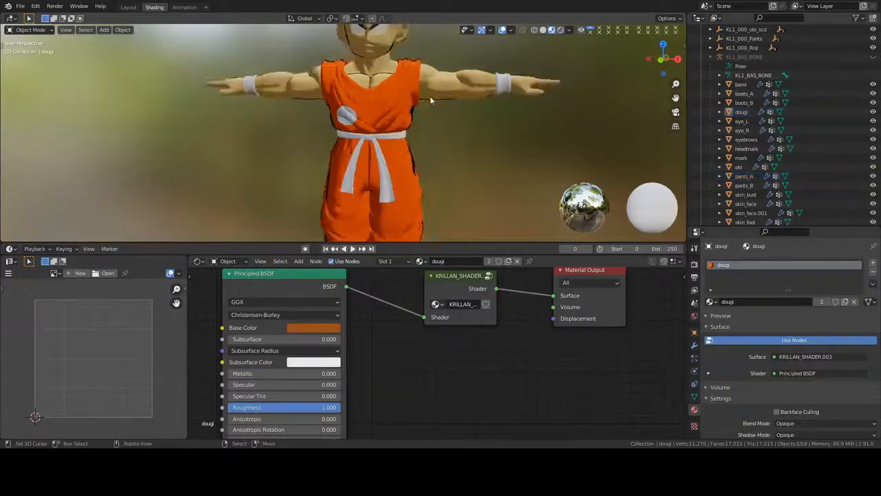
{"action": "scroll", "coordinate": [430, 96], "scroll_direction": "down", "scroll_amount": 4}
{"action": "middle_click_drag", "start_coordinate": [356, 153], "coordinate": [391, 146]}
{"action": "scroll", "coordinate": [425, 118], "scroll_direction": "up", "scroll_amount": 6}
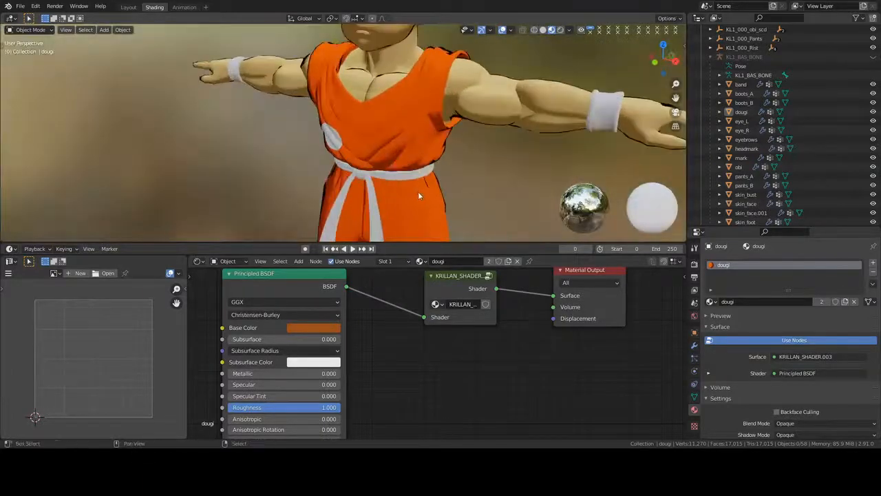
{"action": "middle_click_drag", "start_coordinate": [418, 191], "coordinate": [409, 157], "text": "shift"}
{"action": "middle_click_drag", "start_coordinate": [409, 157], "coordinate": [395, 137]}
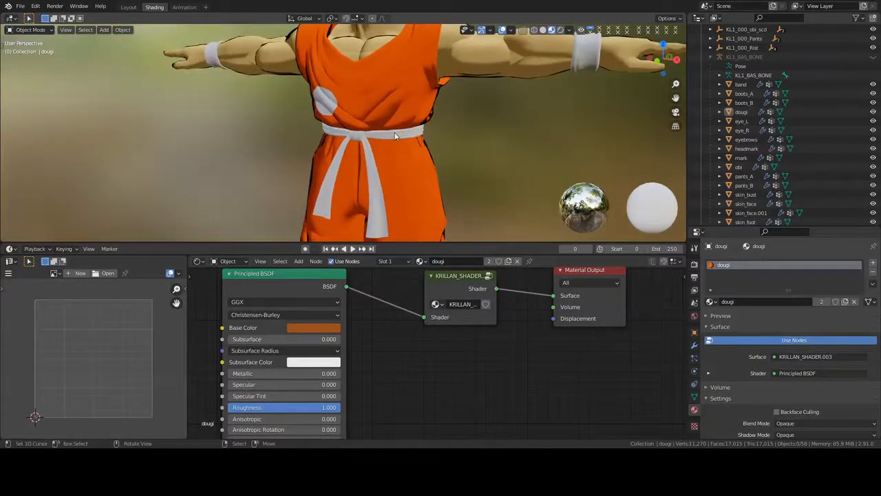
{"action": "left_click", "coordinate": [394, 139]}
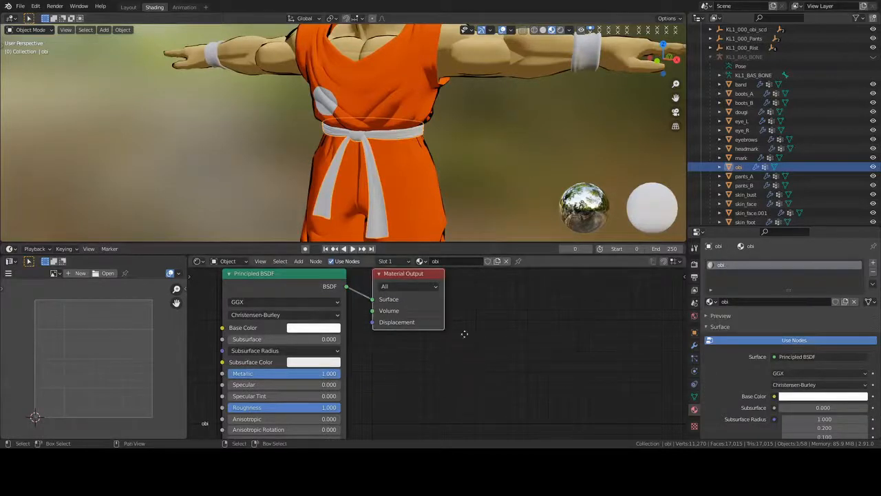
{"action": "left_click_drag", "start_coordinate": [419, 316], "coordinate": [584, 317]}
{"action": "scroll", "coordinate": [434, 319], "scroll_direction": "down", "scroll_amount": 3}
{"action": "middle_click_drag", "start_coordinate": [412, 334], "coordinate": [431, 319]}
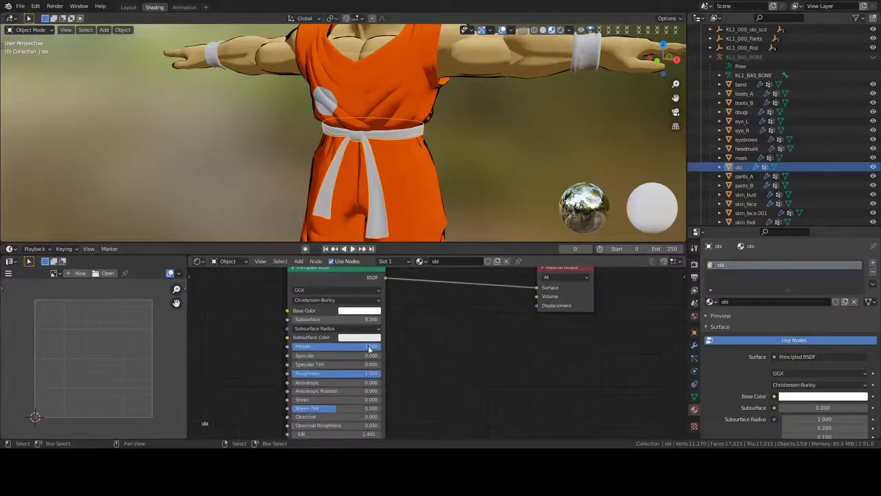
{"action": "left_click_drag", "start_coordinate": [370, 348], "coordinate": [293, 347]}
- Set the belt's Base Color to a fully saturated blue with hue 0.645 and value 1.000
{"action": "scroll", "coordinate": [427, 358], "scroll_direction": "up", "scroll_amount": 2}
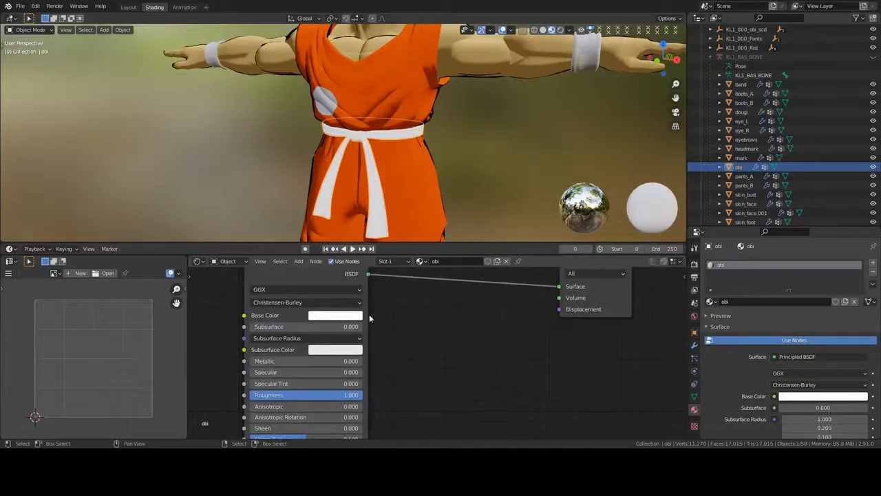
{"action": "left_click", "coordinate": [356, 316]}
{"action": "left_click", "coordinate": [381, 190]}
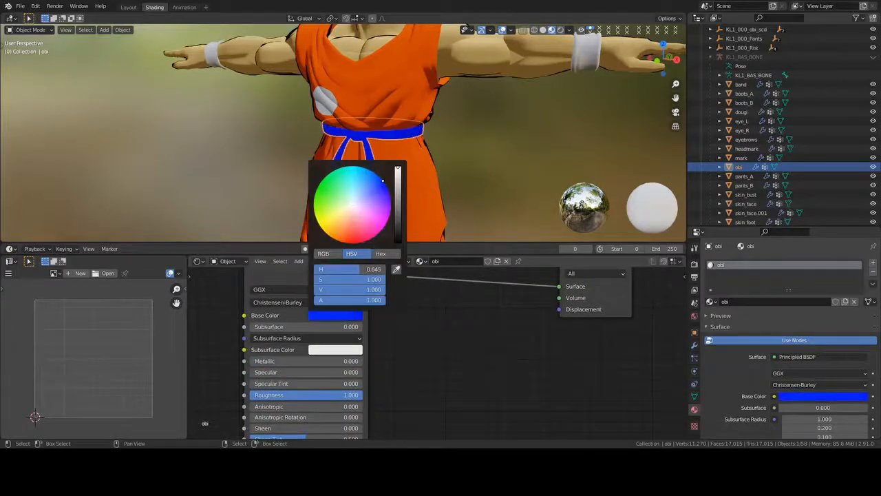
- Add the KRILLAN_SHADER group to the obi material, make it a single-user copy, and open it for editing
{"action": "key", "text": "shift+a"}
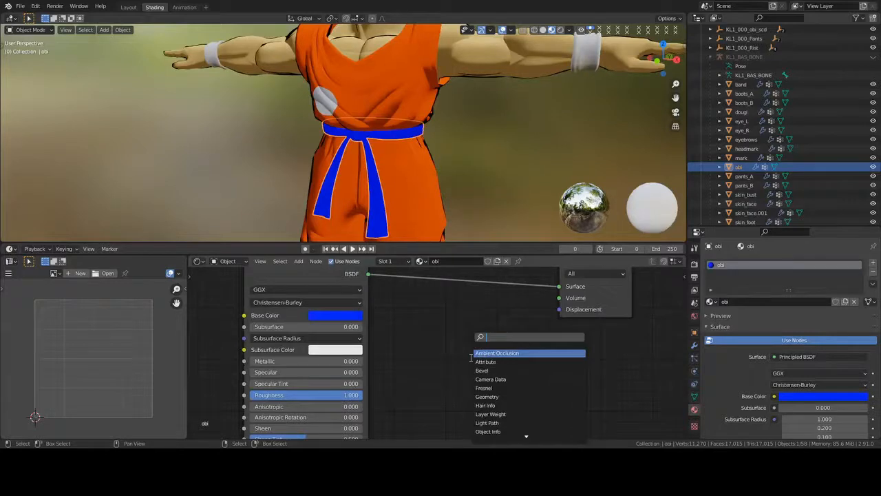
{"action": "type", "text": "KRILL"}
{"action": "key", "text": "Return"}
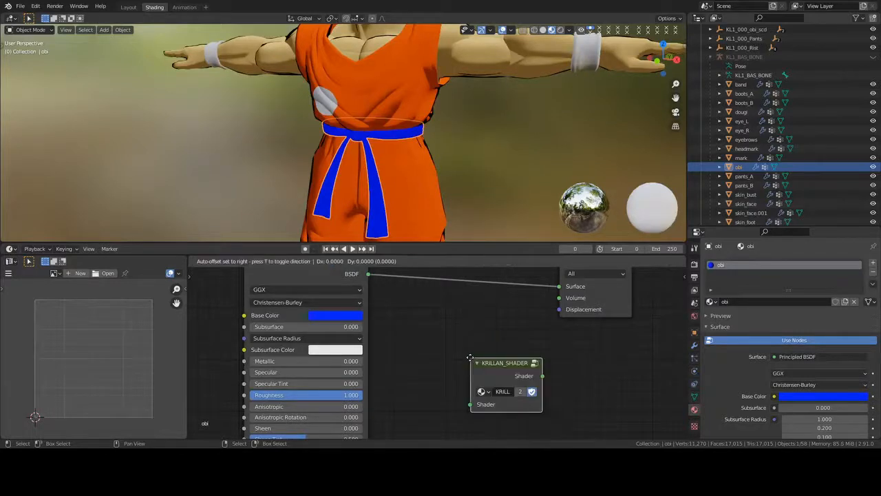
{"action": "left_click", "coordinate": [432, 313]}
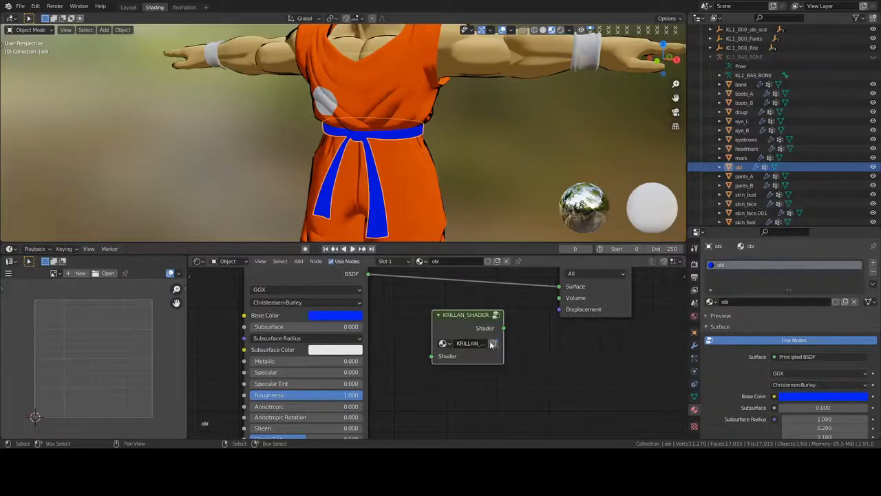
{"action": "key", "text": "Tab"}
- Sample the belt's blue into the Mix node's Color1, copy it to Color2, and shift Color2 to a lighter azure blue at value 1.000
{"action": "left_click", "coordinate": [603, 390]}
{"action": "left_click", "coordinate": [680, 337]}
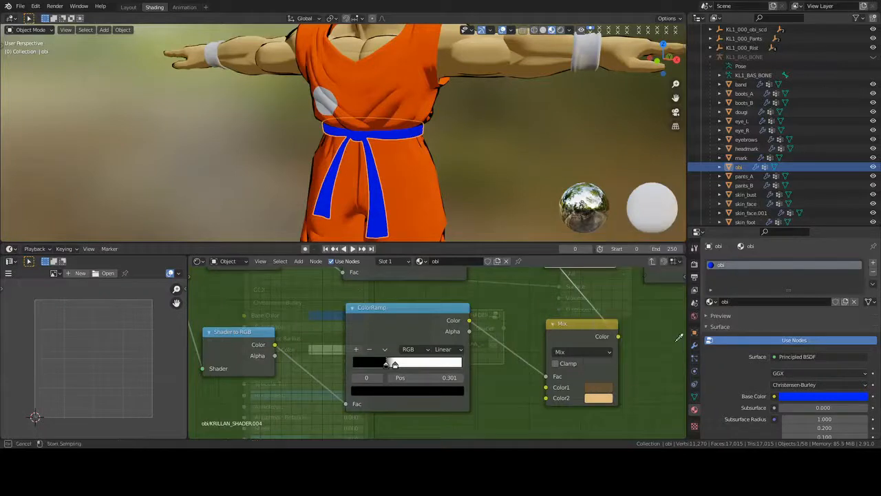
{"action": "left_click", "coordinate": [394, 138]}
{"action": "left_click", "coordinate": [599, 398]}
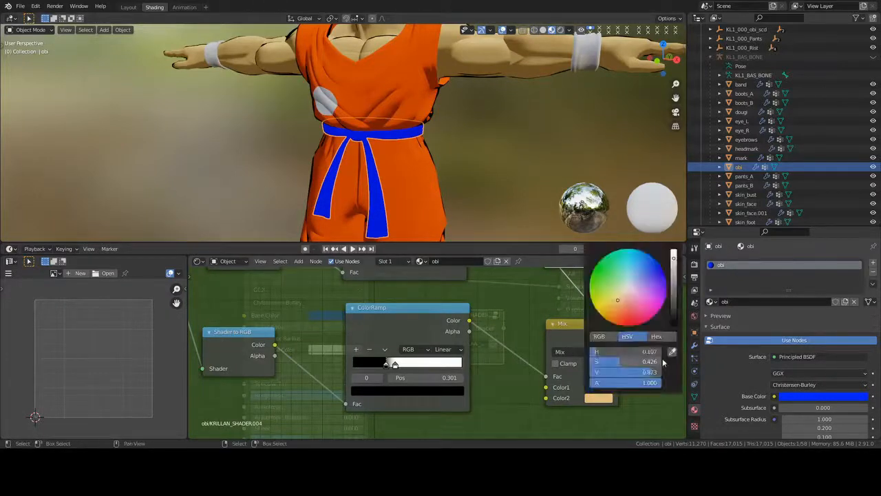
{"action": "left_click_drag", "start_coordinate": [606, 382], "coordinate": [607, 400]}
{"action": "left_click", "coordinate": [608, 401]}
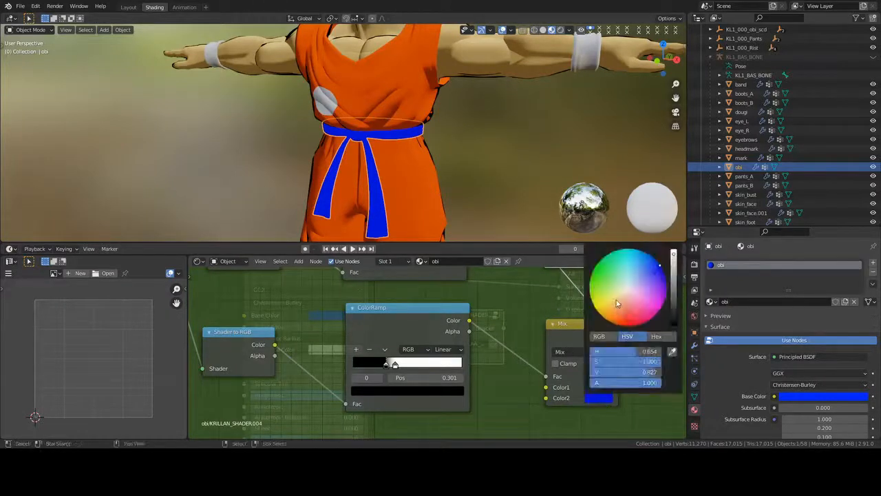
{"action": "left_click_drag", "start_coordinate": [636, 351], "coordinate": [632, 351]}
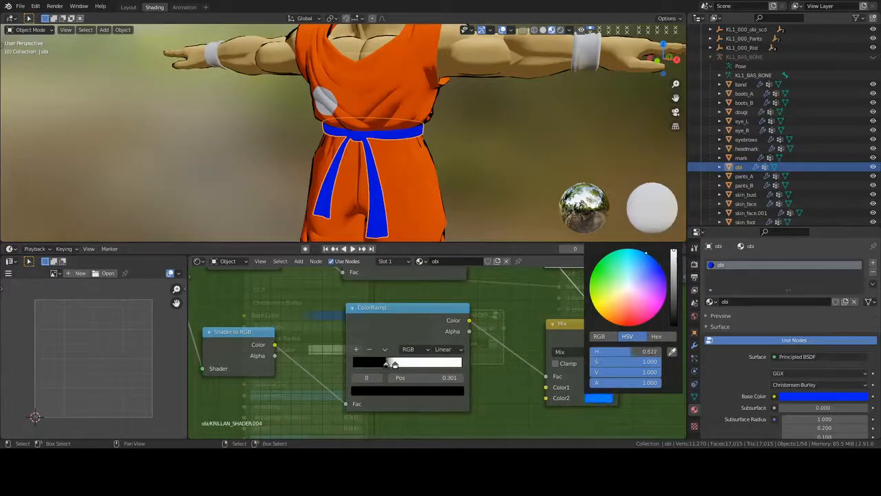
- Insert the group before the obi's Material Output, and move its ColorRamp's black stop to the start and the white stop to 0.141
{"action": "key", "text": "Tab"}
{"action": "left_click_drag", "start_coordinate": [487, 326], "coordinate": [494, 291]}
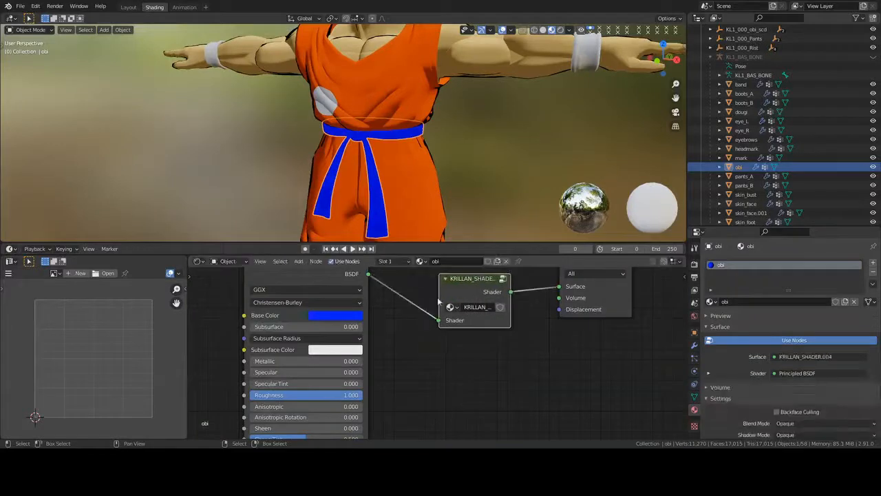
{"action": "key", "text": "Tab"}
{"action": "mouse_move", "coordinate": [390, 365]}
{"action": "left_mouse_down"}
{"action": "mouse_move", "coordinate": [353, 365]}
{"action": "mouse_move", "coordinate": [368, 367]}
{"action": "left_mouse_up"}
{"action": "left_click", "coordinate": [392, 365]}
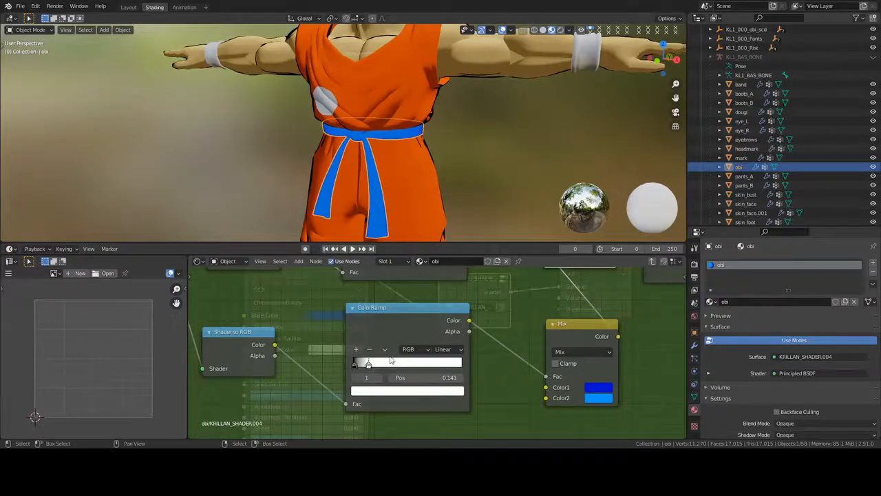
{"action": "scroll", "coordinate": [335, 167], "scroll_direction": "up", "scroll_amount": 5}
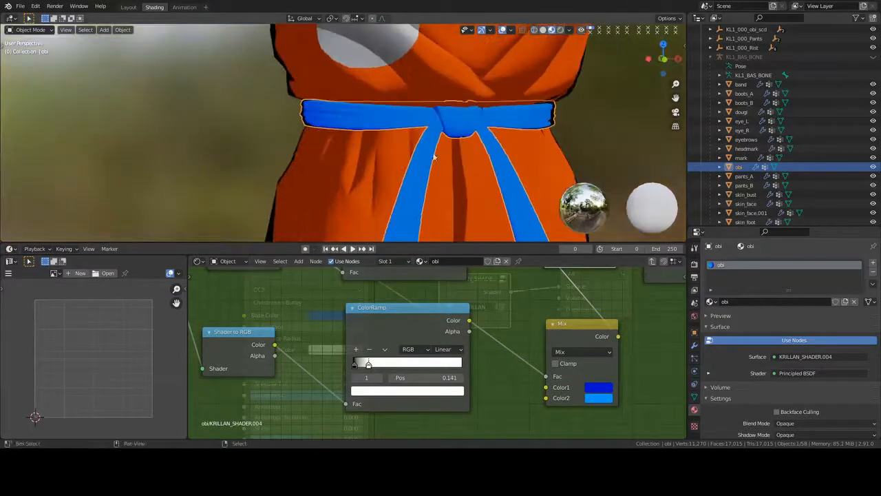
- Set the obi group's ColorRamp white stop to position 0.123 and the black stop to 0.055, and deselect the belt
{"action": "middle_click_drag", "start_coordinate": [434, 158], "coordinate": [392, 161], "text": "shift"}
{"action": "left_click_drag", "start_coordinate": [356, 364], "coordinate": [358, 365]}
{"action": "left_click", "coordinate": [381, 377]}
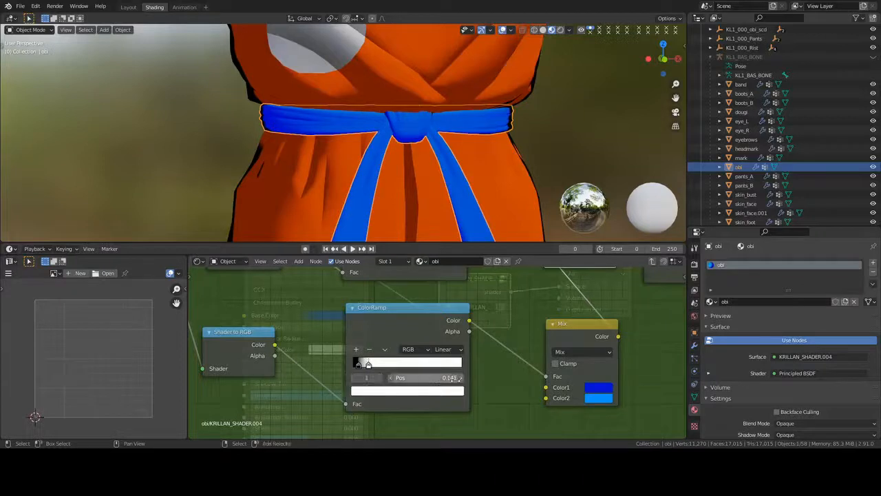
{"action": "left_click_drag", "start_coordinate": [435, 378], "coordinate": [427, 378]}
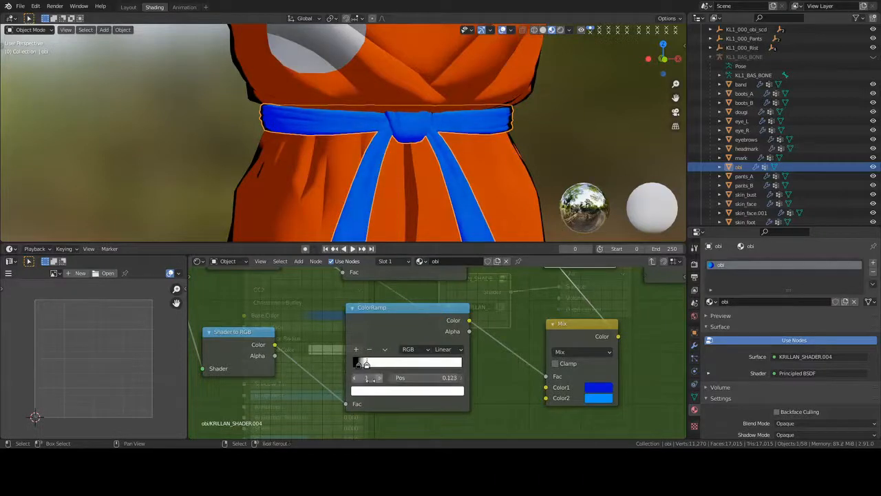
{"action": "left_click", "coordinate": [354, 378]}
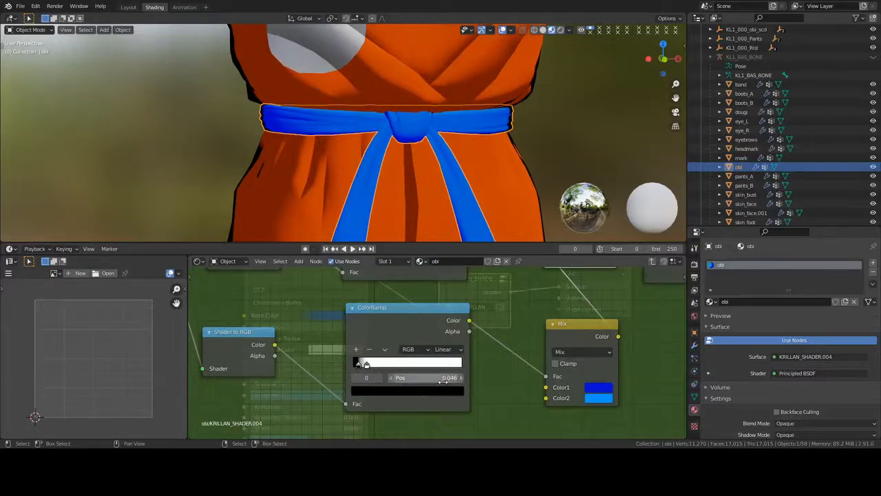
{"action": "left_click_drag", "start_coordinate": [448, 378], "coordinate": [531, 395]}
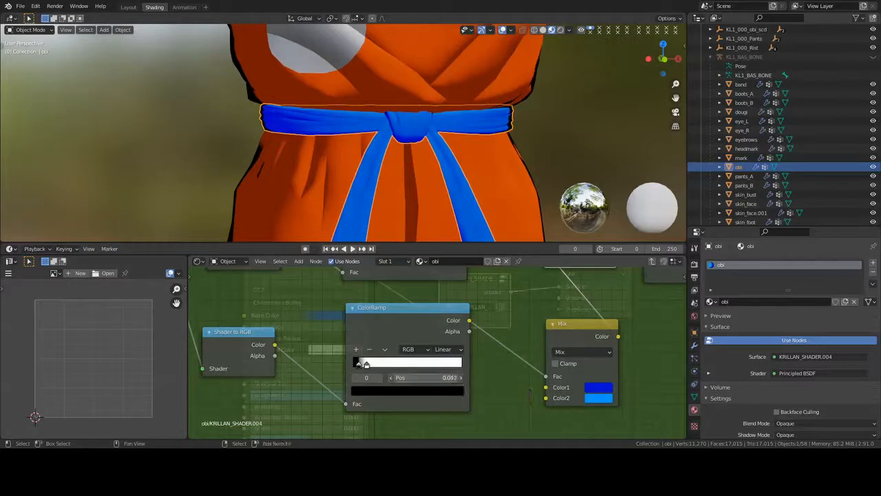
{"action": "key", "text": "alt+a"}
{"action": "scroll", "coordinate": [489, 133], "scroll_direction": "down", "scroll_amount": 8}
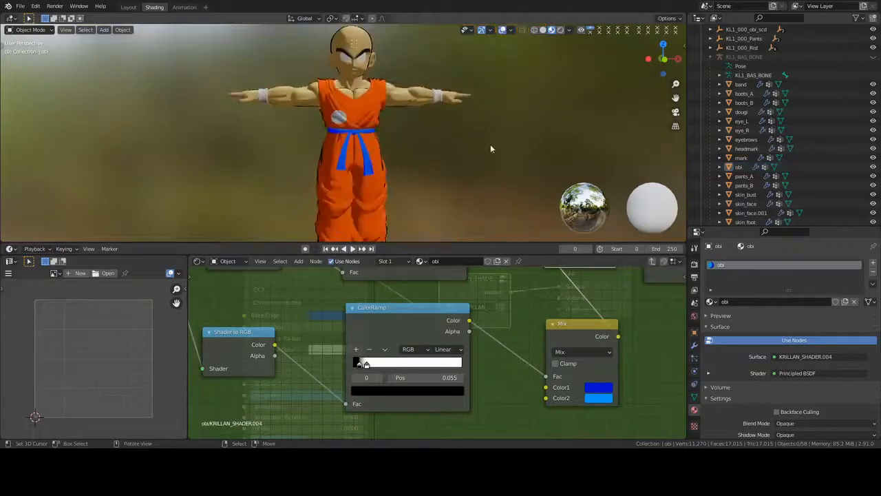
- Link the blue obi material from the belt to the wristbands
{"action": "middle_click_drag", "start_coordinate": [490, 144], "coordinate": [468, 155]}
{"action": "scroll", "coordinate": [468, 160], "scroll_direction": "up", "scroll_amount": 8}
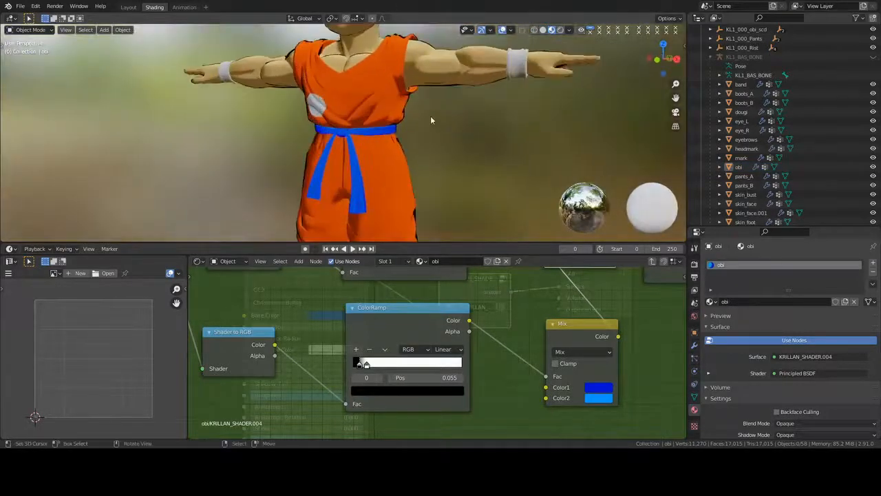
{"action": "left_click", "coordinate": [409, 140]}
{"action": "key", "text": "KP_Decimal"}
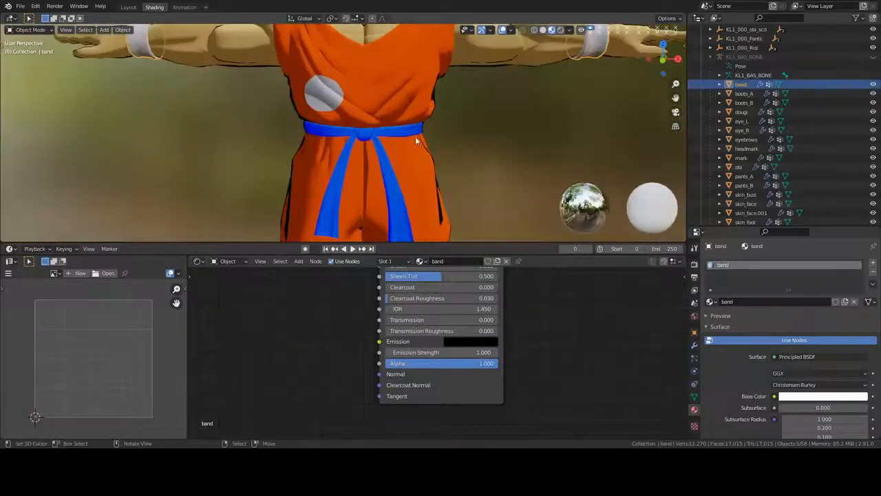
{"action": "left_click", "coordinate": [409, 132], "text": "shift"}
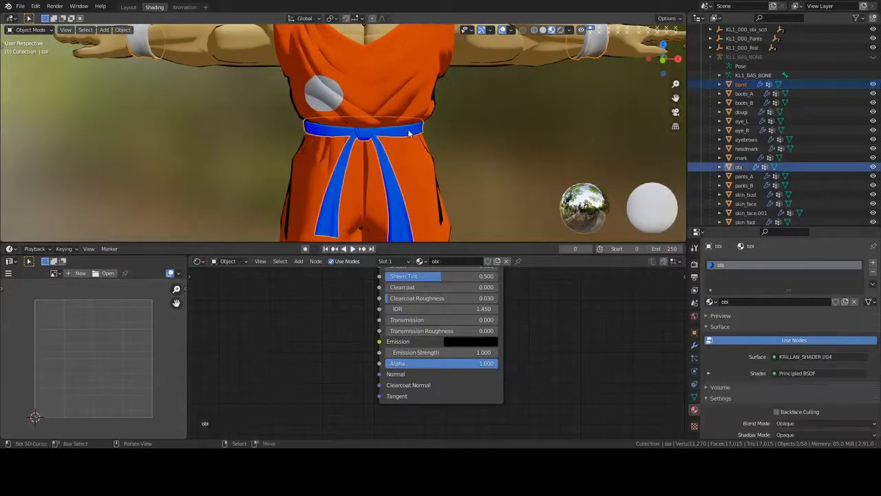
{"action": "key", "text": "ctrl+l"}
{"action": "scroll", "coordinate": [408, 132], "scroll_direction": "down", "scroll_amount": 5}
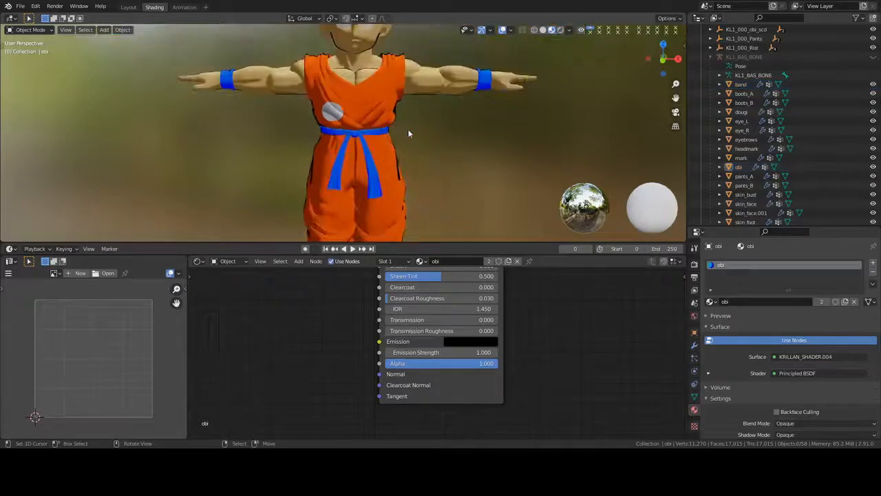
- Link the orange dougi material from pants_A to the pants_B ankle cuffs
{"action": "middle_click_drag", "start_coordinate": [408, 129], "coordinate": [396, 145], "text": "shift"}
{"action": "scroll", "coordinate": [396, 144], "scroll_direction": "up", "scroll_amount": 5}
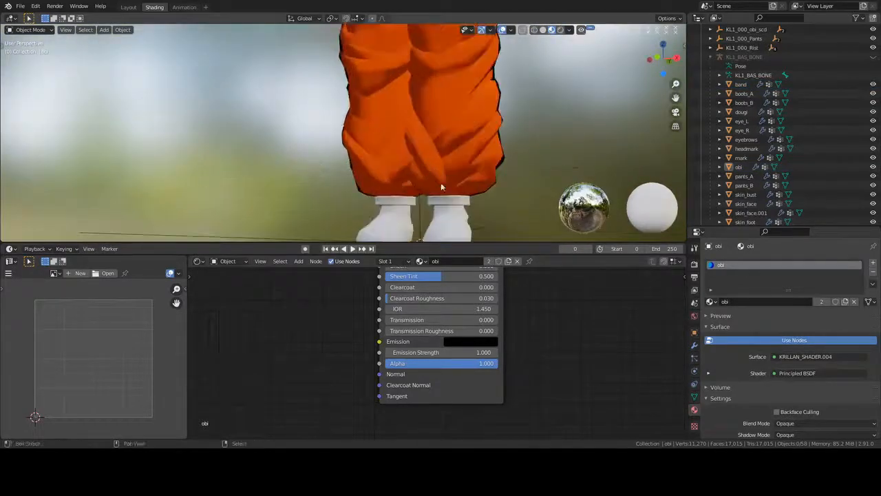
{"action": "left_click", "coordinate": [402, 132]}
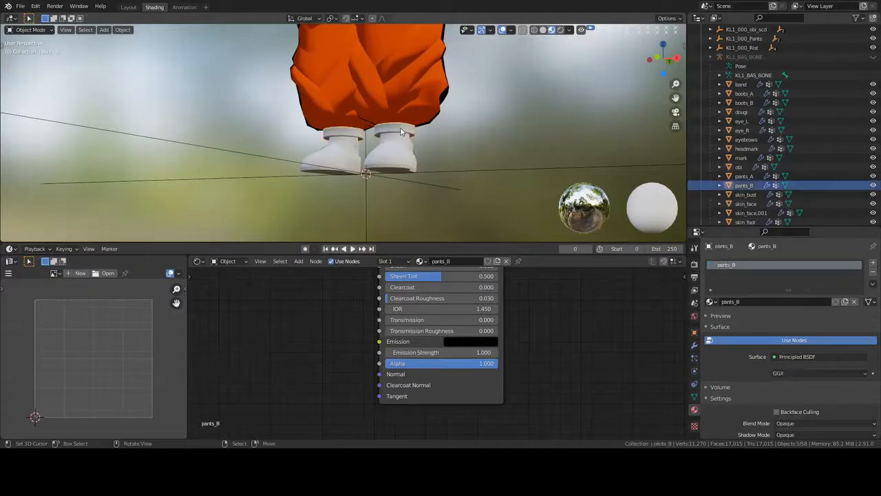
{"action": "left_click", "coordinate": [420, 79], "text": "shift"}
{"action": "key", "text": "ctrl+l"}
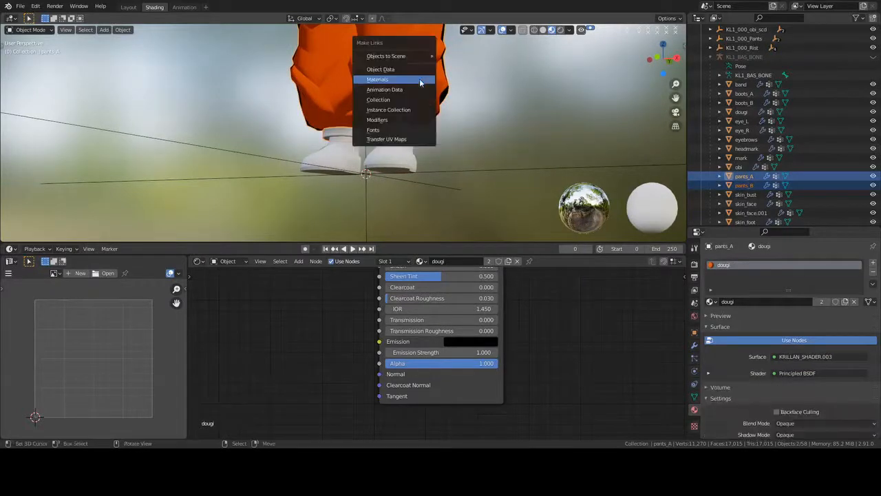
{"action": "left_click", "coordinate": [419, 78]}
{"action": "key", "text": "alt+a"}
{"action": "scroll", "coordinate": [362, 153], "scroll_direction": "down", "scroll_amount": 3}
{"action": "middle_click_drag", "start_coordinate": [362, 153], "coordinate": [398, 164]}
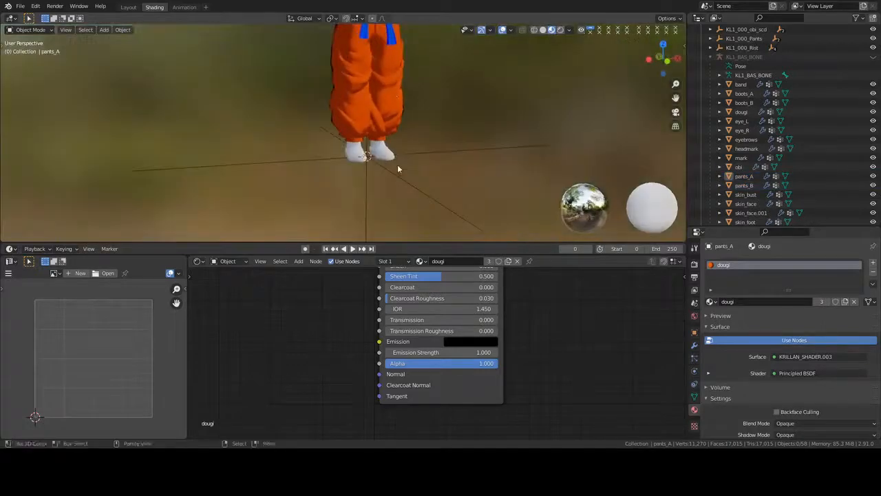
- Inspect the outfit's chest mark, and examine the Principled BSDF settings of the skin_foot material at the ankles
{"action": "scroll", "coordinate": [381, 155], "scroll_direction": "down", "scroll_amount": 4}
{"action": "middle_click_drag", "start_coordinate": [369, 219], "coordinate": [411, 134]}
{"action": "scroll", "coordinate": [410, 135], "scroll_direction": "up", "scroll_amount": 3}
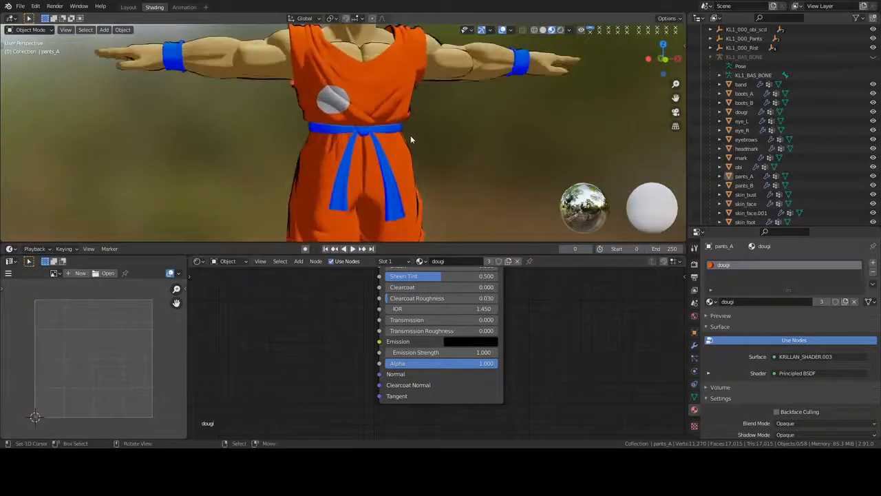
{"action": "left_click", "coordinate": [332, 101]}
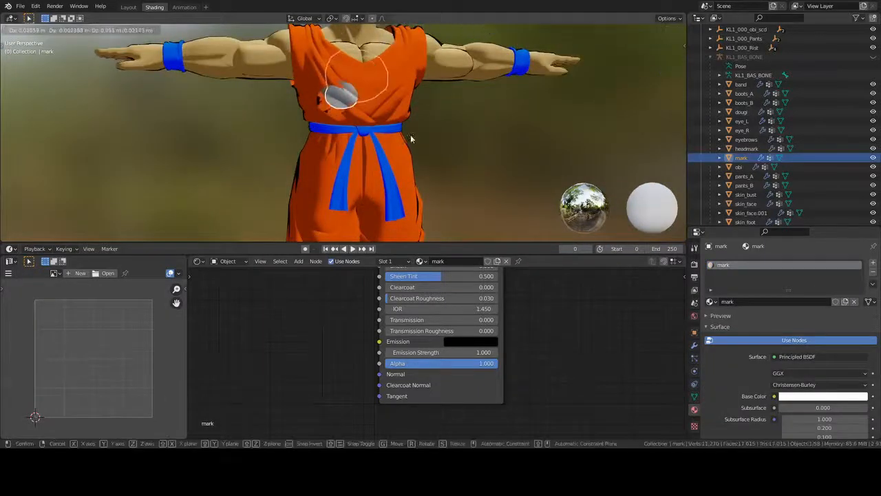
{"action": "scroll", "coordinate": [407, 138], "scroll_direction": "down", "scroll_amount": 3}
{"action": "middle_click_drag", "start_coordinate": [407, 139], "coordinate": [390, 27], "text": "shift"}
{"action": "middle_click_drag", "start_coordinate": [420, 143], "coordinate": [387, 150]}
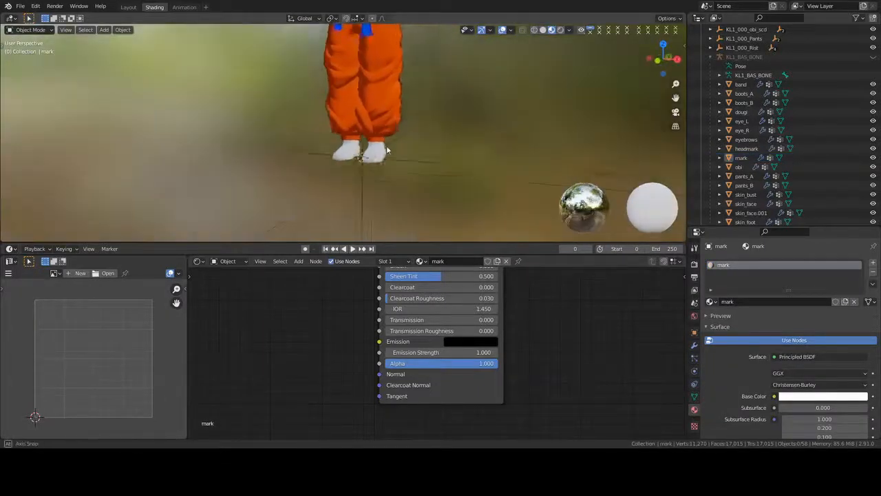
{"action": "scroll", "coordinate": [388, 153], "scroll_direction": "up", "scroll_amount": 3}
{"action": "middle_click_drag", "start_coordinate": [386, 180], "coordinate": [334, 152], "text": "shift"}
{"action": "left_click", "coordinate": [332, 152]}
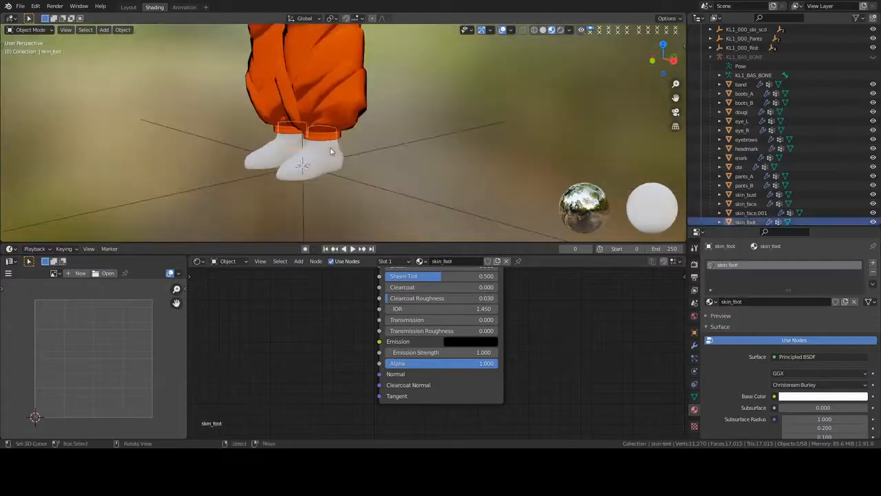
{"action": "middle_click_drag", "start_coordinate": [553, 309], "coordinate": [474, 412]}
{"action": "middle_click_drag", "start_coordinate": [470, 358], "coordinate": [436, 398]}
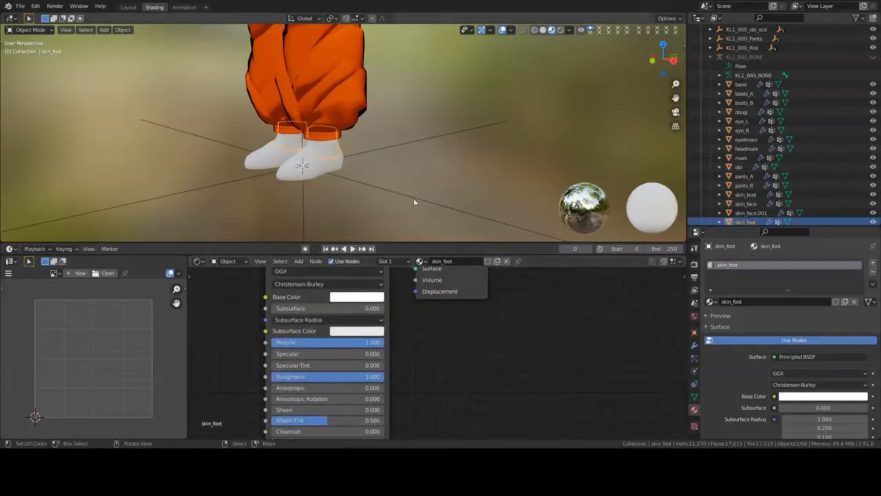
{"action": "scroll", "coordinate": [415, 202], "scroll_direction": "down", "scroll_amount": 5}
{"action": "middle_click_drag", "start_coordinate": [334, 44], "coordinate": [413, 181], "text": "shift"}
{"action": "scroll", "coordinate": [413, 181], "scroll_direction": "up", "scroll_amount": 5}
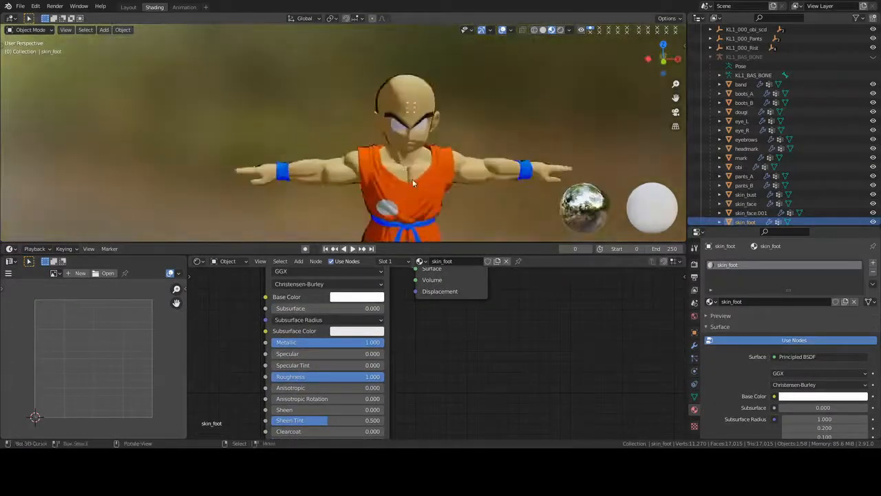
- Link the skin_foot material from the ankles to the head marks
{"action": "left_click", "coordinate": [461, 86]}
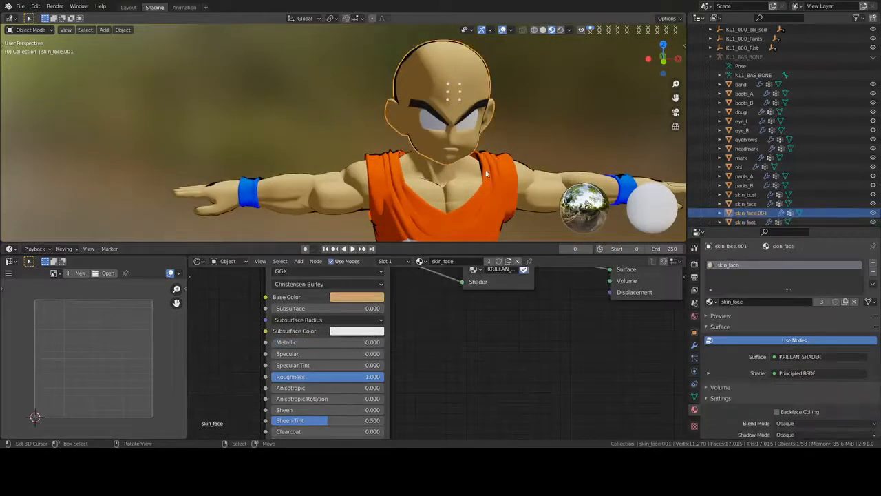
{"action": "left_click", "coordinate": [460, 86]}
{"action": "middle_click_drag", "start_coordinate": [472, 184], "coordinate": [448, 28], "text": "shift"}
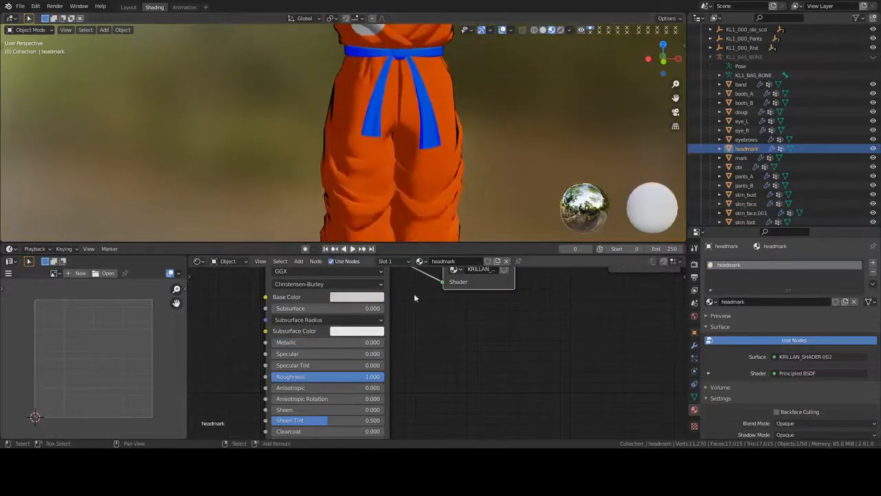
{"action": "middle_click_drag", "start_coordinate": [435, 212], "coordinate": [374, 172], "text": "shift"}
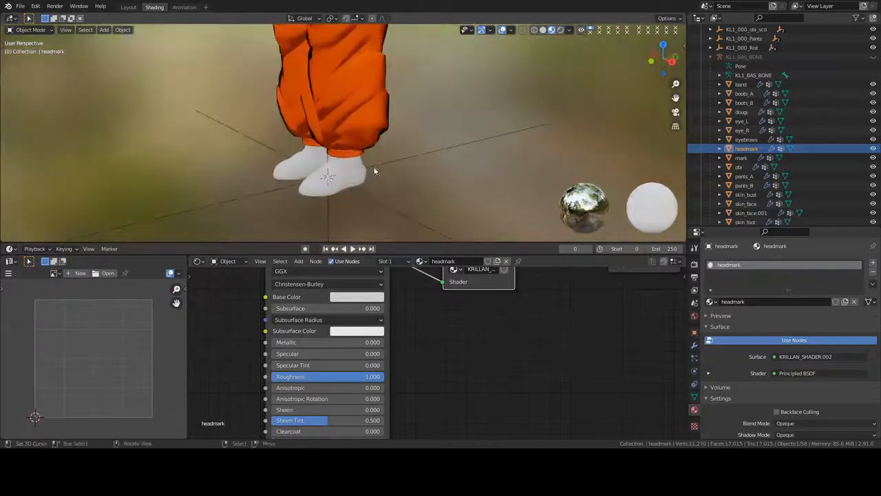
{"action": "scroll", "coordinate": [360, 188], "scroll_direction": "up", "scroll_amount": 1}
{"action": "left_click", "coordinate": [360, 185], "text": "shift"}
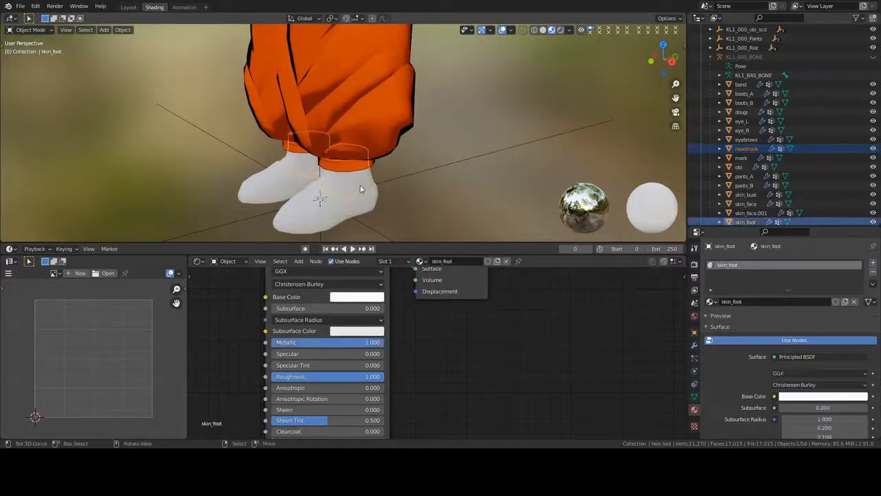
{"action": "key", "text": "ctrl+l"}
{"action": "left_click", "coordinate": [360, 186]}
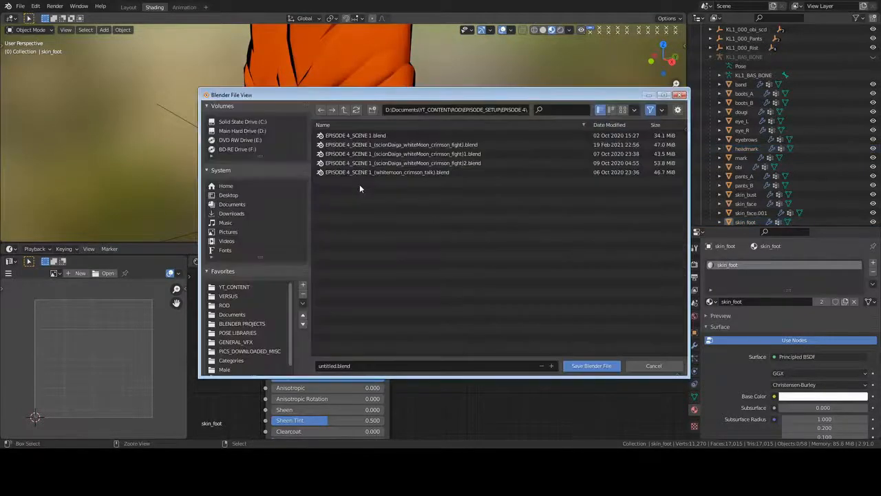
- Set the boots_A material's Metallic to 0.000 and move its Material Output farther from the Principled BSDF
{"action": "middle_click_drag", "start_coordinate": [321, 199], "coordinate": [381, 183]}
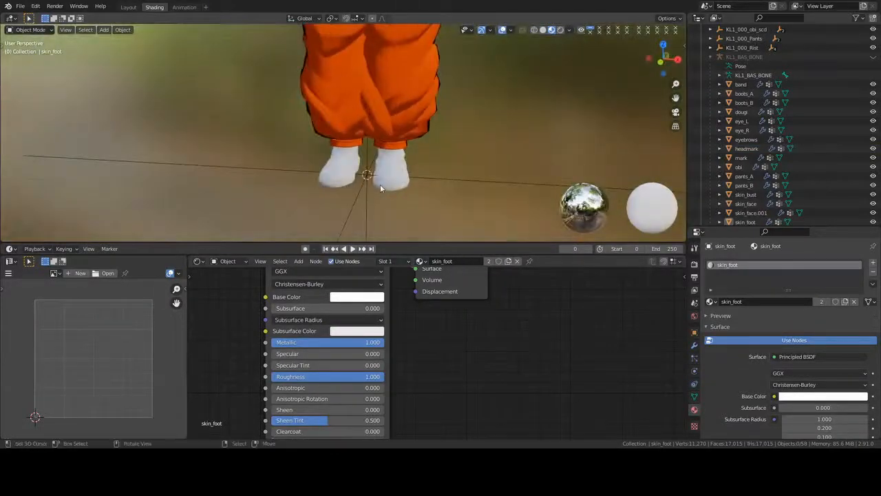
{"action": "scroll", "coordinate": [380, 183], "scroll_direction": "up", "scroll_amount": 4}
{"action": "left_click", "coordinate": [378, 189]}
{"action": "scroll", "coordinate": [456, 351], "scroll_direction": "down", "scroll_amount": 3}
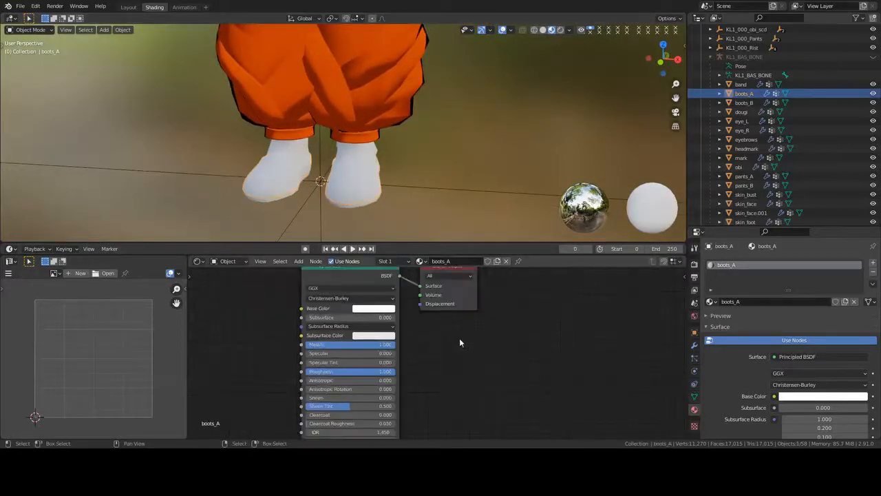
{"action": "middle_click_drag", "start_coordinate": [459, 338], "coordinate": [414, 364]}
{"action": "left_click_drag", "start_coordinate": [343, 371], "coordinate": [264, 371]}
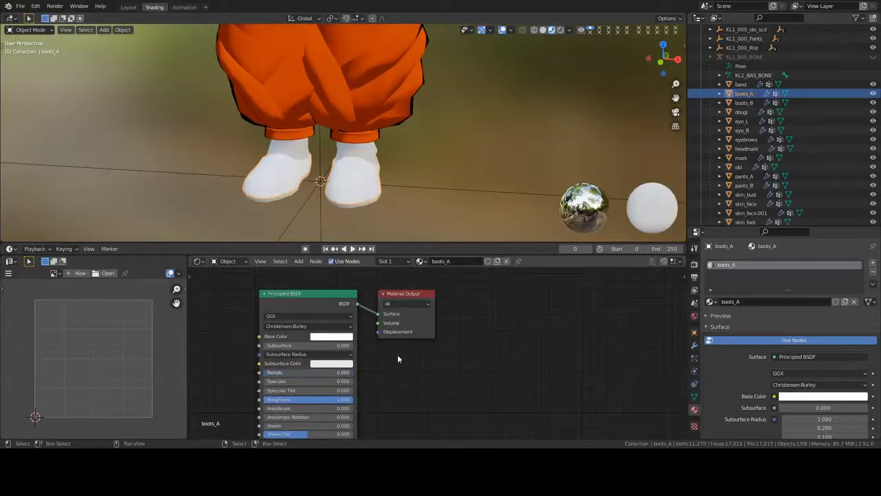
{"action": "left_click_drag", "start_coordinate": [401, 333], "coordinate": [578, 335]}
- Change the boots_A Principled BSDF's Base Color to near black
{"action": "left_click", "coordinate": [363, 370]}
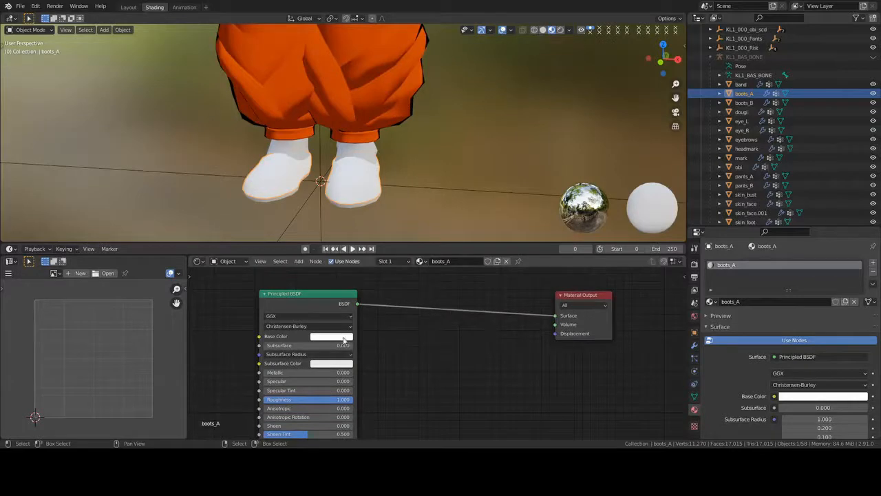
{"action": "left_click", "coordinate": [344, 338]}
{"action": "left_click", "coordinate": [380, 274]}
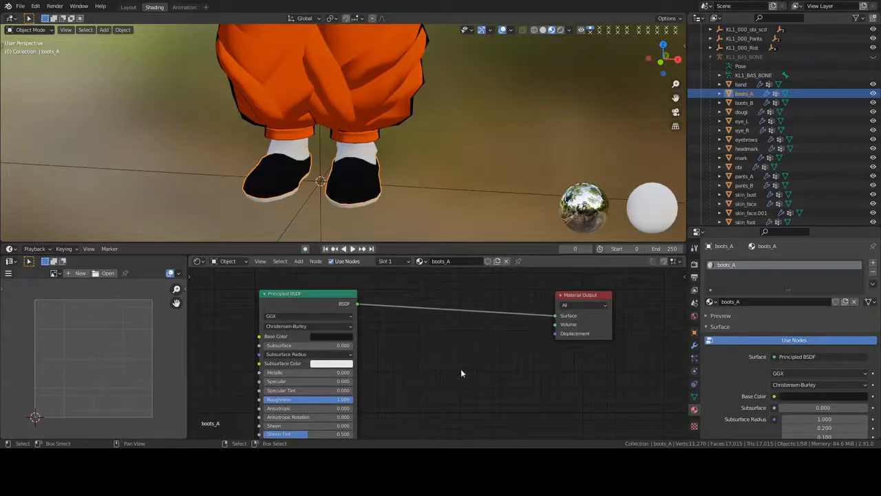
- Add the KRILLAN_SHADER group to the boots_A material, make it a single-user copy, and open it for editing
{"action": "mouse_move", "coordinate": [408, 191]}
{"action": "middle_mouse_down"}
{"action": "mouse_move", "coordinate": [361, 168]}
{"action": "mouse_move", "coordinate": [384, 156]}
{"action": "mouse_move", "coordinate": [400, 172]}
{"action": "mouse_move", "coordinate": [357, 179]}
{"action": "mouse_move", "coordinate": [410, 181]}
{"action": "middle_mouse_up"}
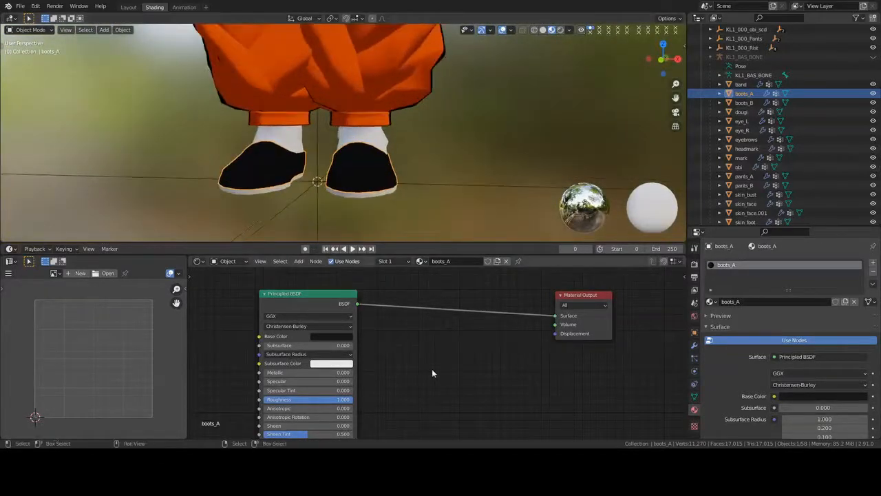
{"action": "key", "text": "shift+a"}
{"action": "type", "text": "krill"}
{"action": "key", "text": "Return"}
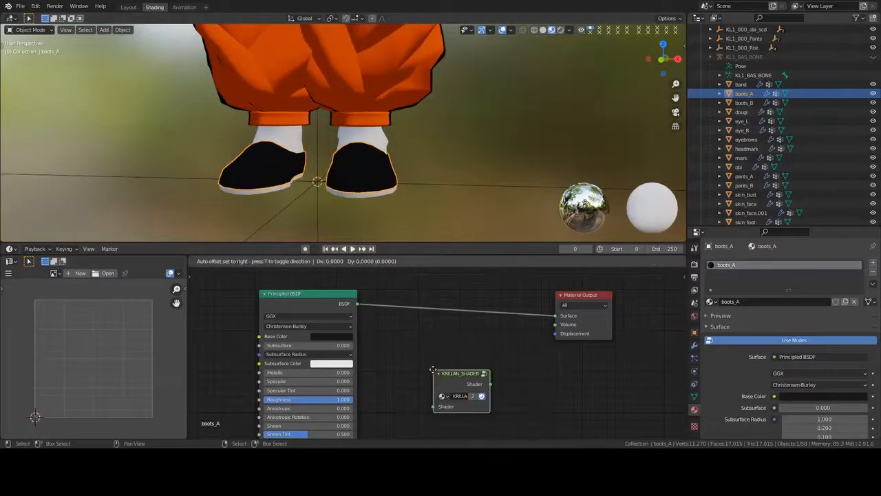
{"action": "left_click", "coordinate": [440, 338]}
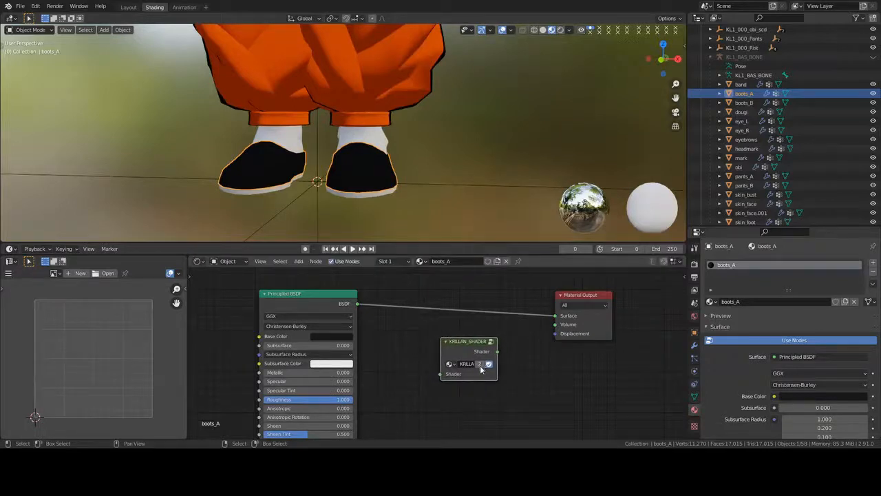
{"action": "left_click", "coordinate": [481, 368]}
{"action": "key", "text": "Tab"}
- Set the lower Mix node's Color1 inside the boots_A group to the black sampled from the boots, and sample that black into Color2
{"action": "left_click", "coordinate": [566, 380]}
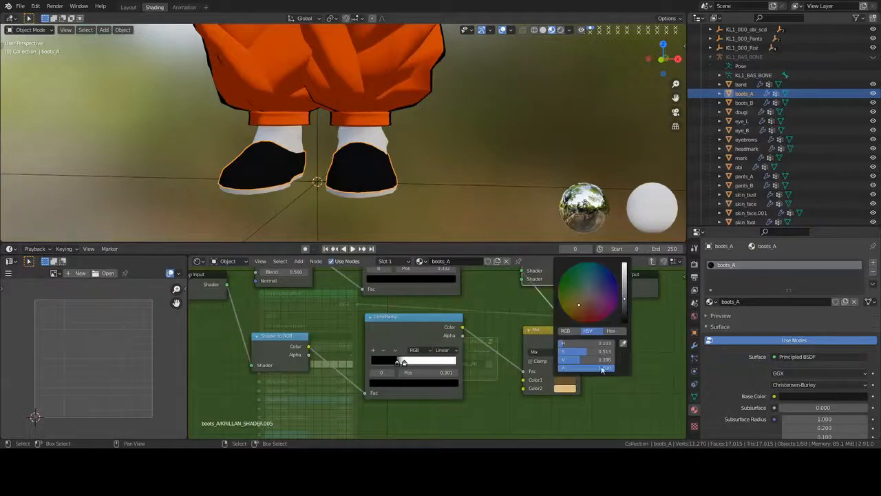
{"action": "left_click", "coordinate": [622, 344]}
{"action": "left_click", "coordinate": [375, 177]}
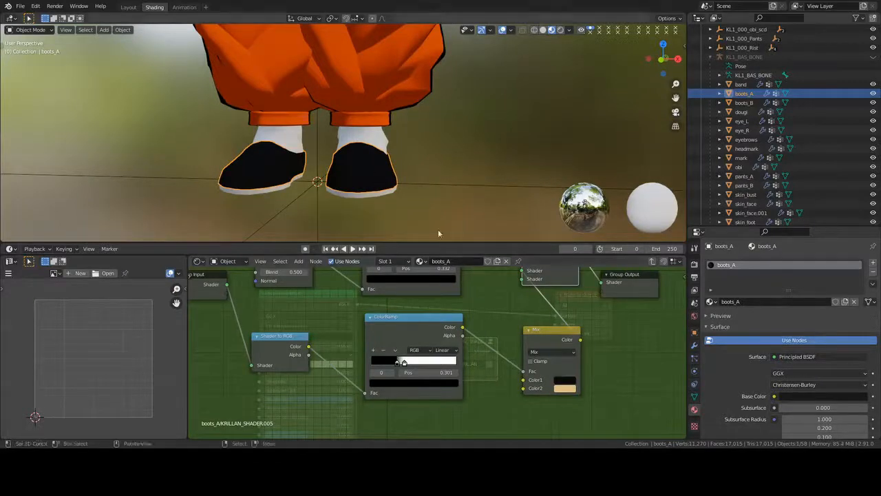
{"action": "left_click", "coordinate": [567, 388]}
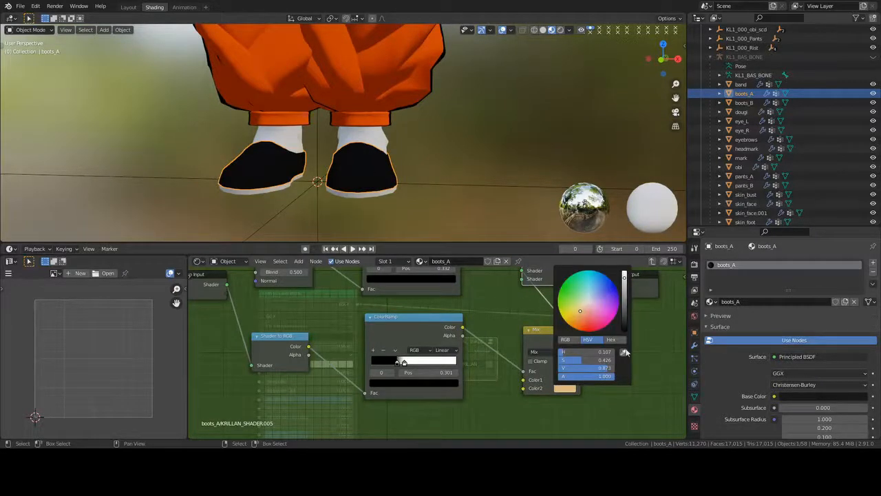
{"action": "left_click", "coordinate": [626, 358]}
{"action": "left_click", "coordinate": [572, 378]}
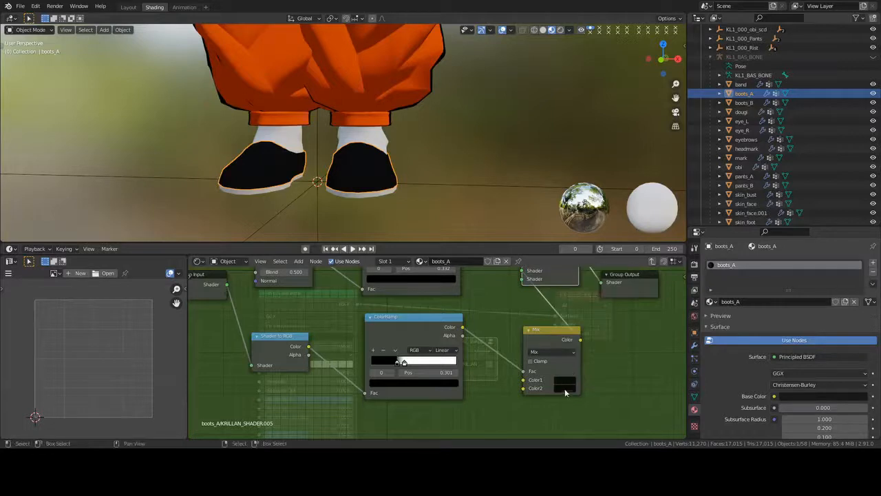
- Set the Mix node's Color2 to pale lavender and connect the group between the boots_A Principled BSDF and Material Output's Surface
{"action": "left_click", "coordinate": [564, 388]}
{"action": "scroll", "coordinate": [592, 299], "scroll_direction": "up", "scroll_amount": 15}
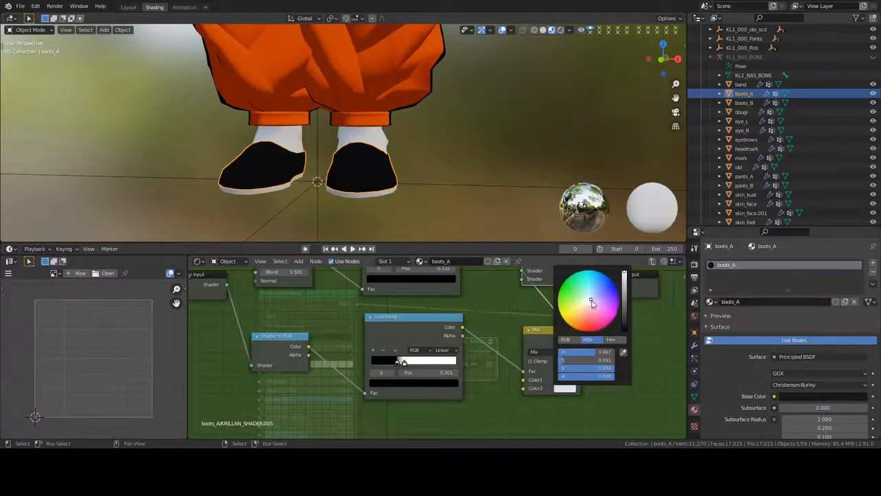
{"action": "key", "text": "Tab"}
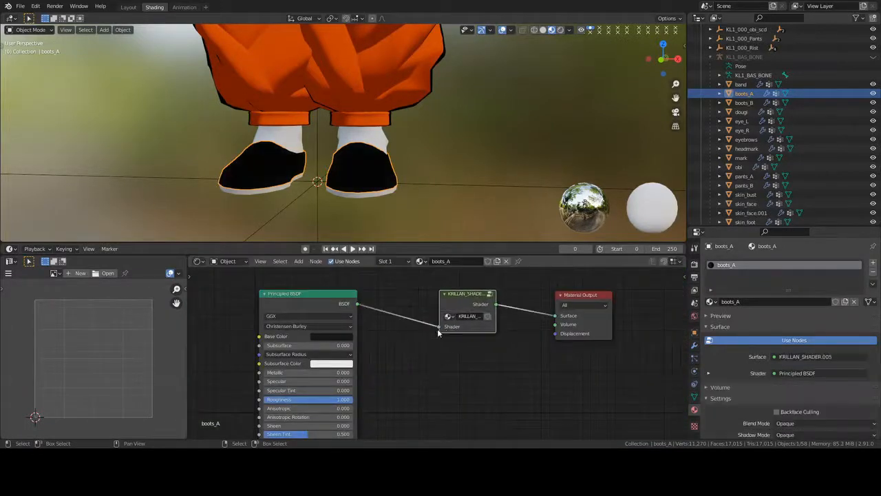
- Move the boots_A group's lower ColorRamp black stop to 0.007 and its white stop to about 0.060
{"action": "key", "text": "Tab"}
{"action": "scroll", "coordinate": [374, 370], "scroll_direction": "up", "scroll_amount": 4}
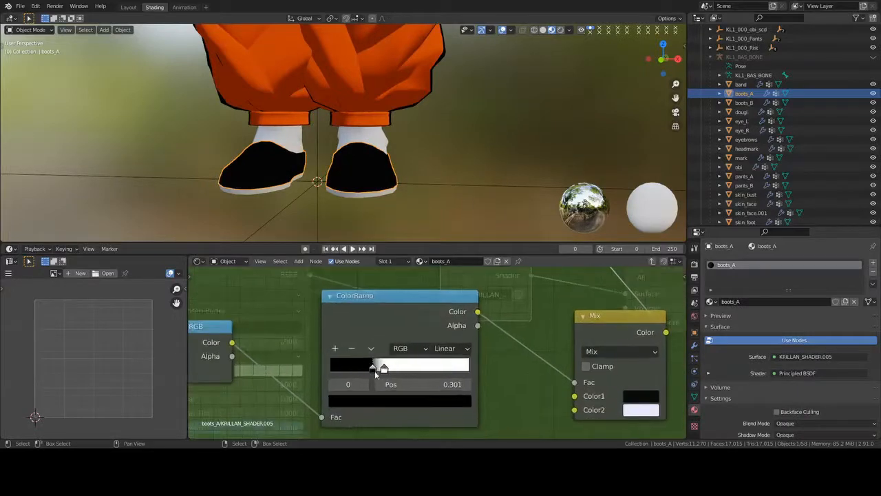
{"action": "left_click_drag", "start_coordinate": [357, 372], "coordinate": [313, 378]}
{"action": "left_click_drag", "start_coordinate": [384, 369], "coordinate": [348, 369]}
{"action": "left_click", "coordinate": [332, 385]}
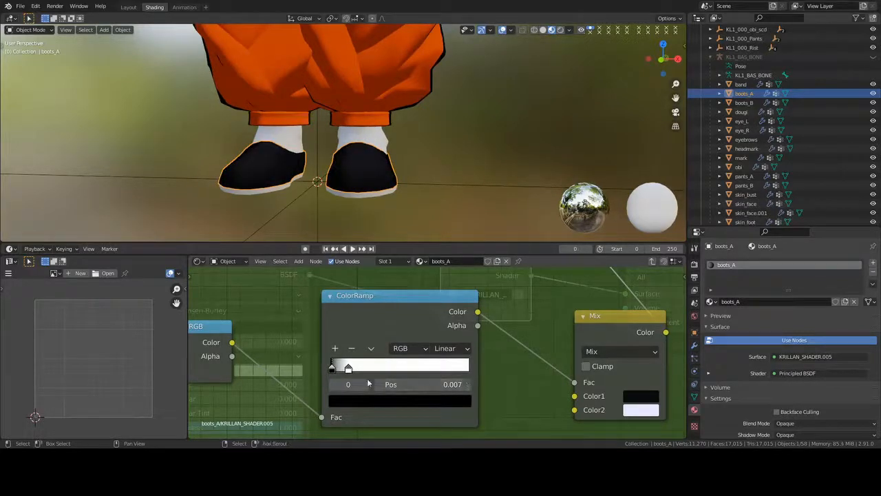
{"action": "left_click", "coordinate": [348, 369]}
{"action": "left_click_drag", "start_coordinate": [348, 368], "coordinate": [339, 369]}
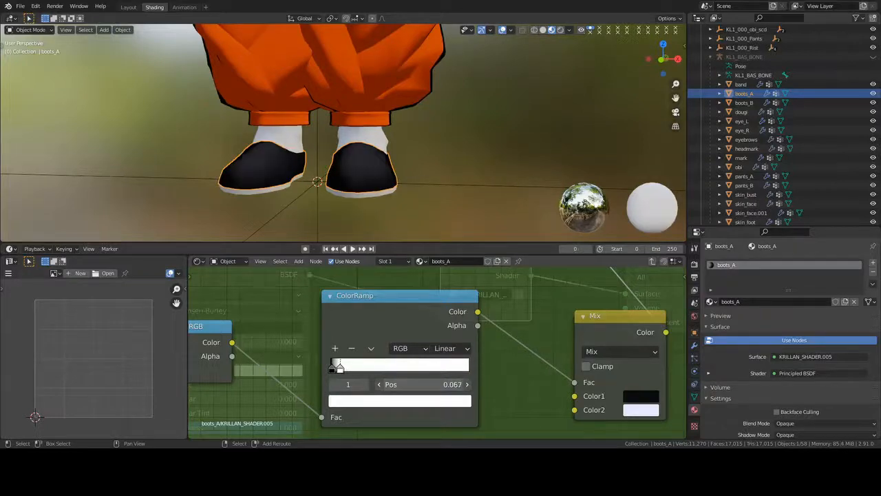
- Save the file, deselect the boots, and leave the shader group to return to the boots_A material's main nodes
{"action": "right_click", "coordinate": [468, 149]}
{"action": "key", "text": "ctrl+s"}
{"action": "double_click", "coordinate": [463, 172]}
{"action": "scroll", "coordinate": [464, 175], "scroll_direction": "down", "scroll_amount": 3}
{"action": "middle_click_drag", "start_coordinate": [463, 175], "coordinate": [365, 196]}
{"action": "scroll", "coordinate": [375, 142], "scroll_direction": "down", "scroll_amount": 3}
{"action": "scroll", "coordinate": [376, 142], "scroll_direction": "down", "scroll_amount": 6}
{"action": "scroll", "coordinate": [325, 169], "scroll_direction": "up", "scroll_amount": 5}
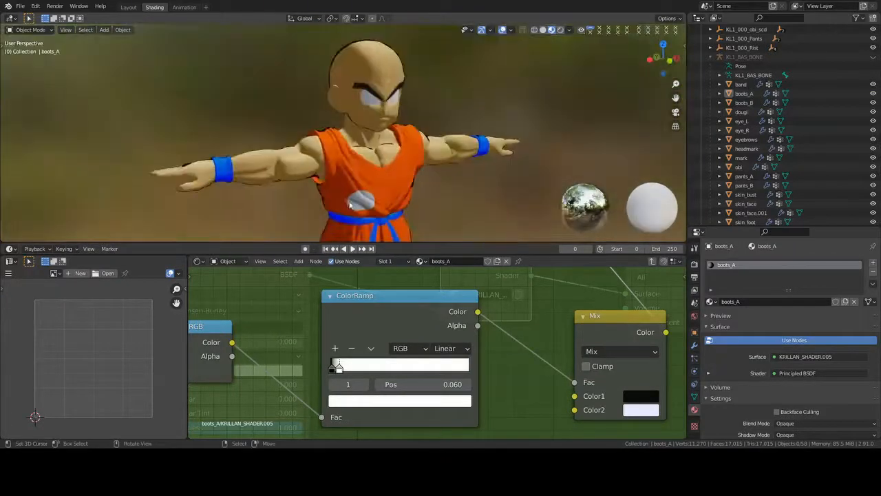
{"action": "scroll", "coordinate": [365, 199], "scroll_direction": "up", "scroll_amount": 2}
{"action": "key", "text": "Tab"}
{"action": "scroll", "coordinate": [491, 348], "scroll_direction": "down", "scroll_amount": 4}
{"action": "left_click", "coordinate": [490, 349]}
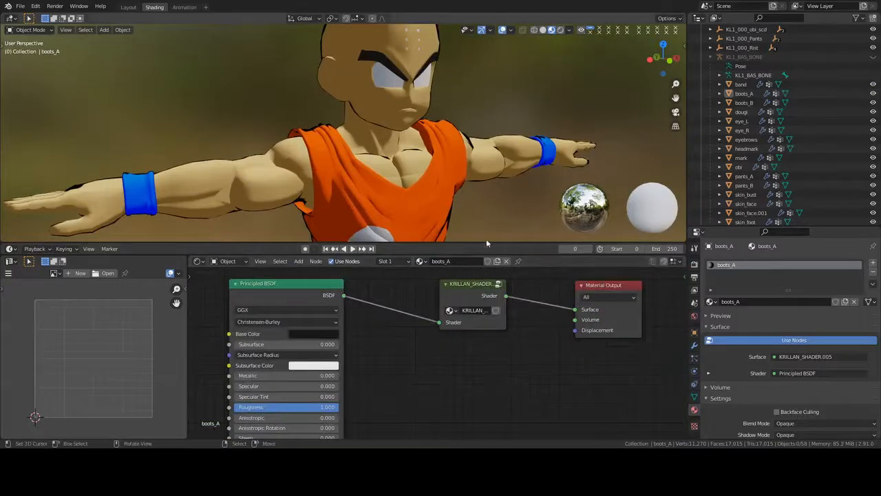
- Select the eye_L object and set its material's Metallic to 0.000
{"action": "scroll", "coordinate": [499, 172], "scroll_direction": "down", "scroll_amount": 2}
{"action": "middle_click_drag", "start_coordinate": [499, 171], "coordinate": [358, 193]}
{"action": "scroll", "coordinate": [332, 197], "scroll_direction": "up", "scroll_amount": 2}
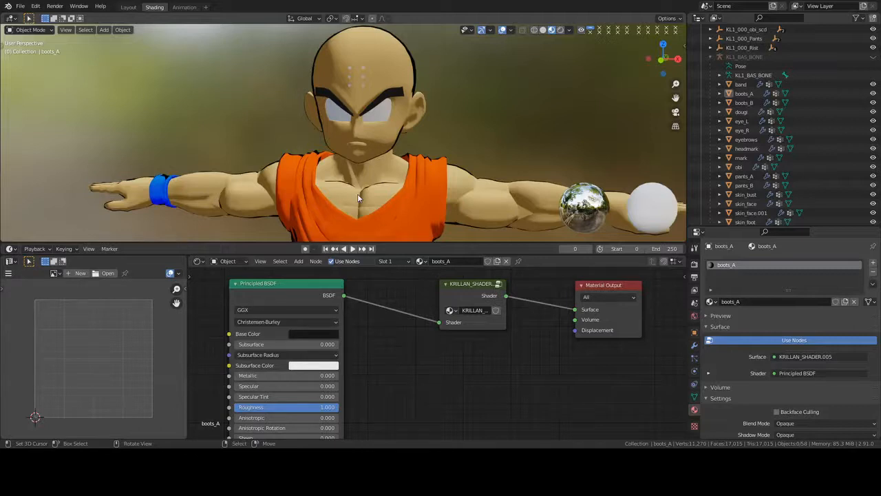
{"action": "left_click", "coordinate": [742, 121]}
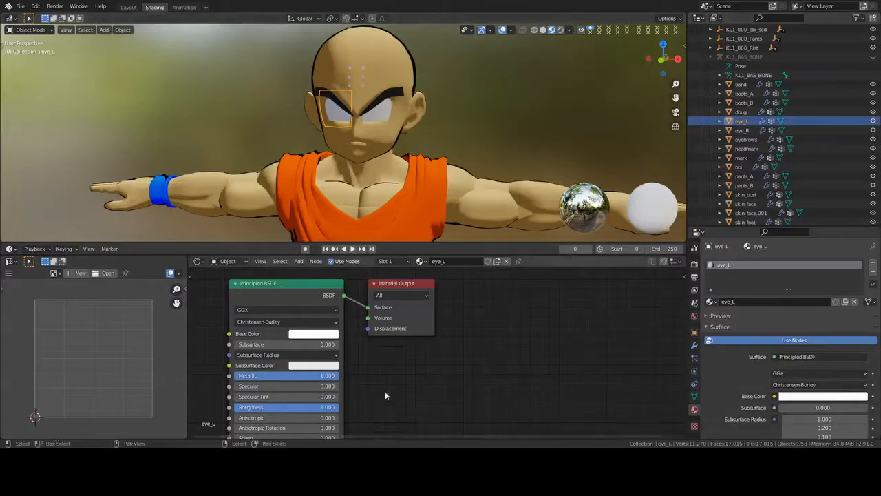
{"action": "middle_click_drag", "start_coordinate": [385, 394], "coordinate": [539, 370]}
{"action": "left_click_drag", "start_coordinate": [495, 358], "coordinate": [350, 356]}
{"action": "middle_click_drag", "start_coordinate": [536, 360], "coordinate": [551, 376]}
{"action": "left_click", "coordinate": [299, 373]}
{"action": "middle_click_drag", "start_coordinate": [268, 374], "coordinate": [340, 366]}
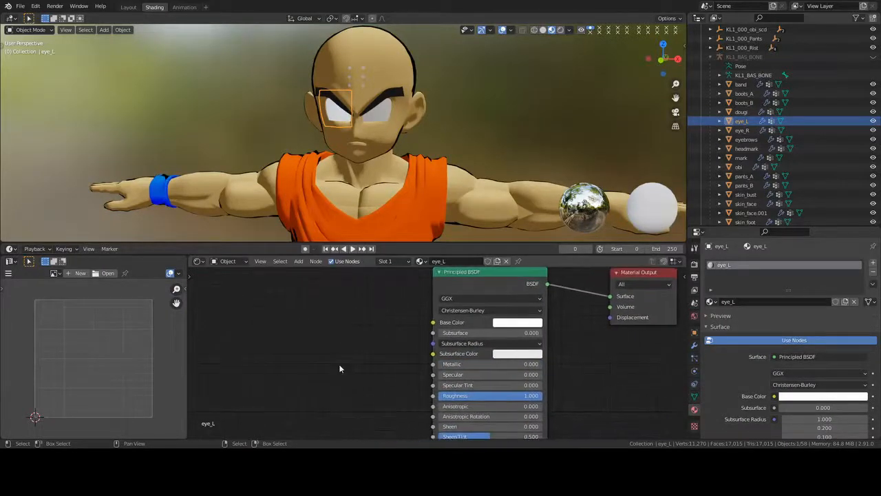
- Add an Image Texture node before the Principled BSDF in the eye_L material
{"action": "key", "text": "shift+a"}
{"action": "key", "text": "s"}
{"action": "key", "text": "Escape"}
{"action": "key", "text": "shift+a"}
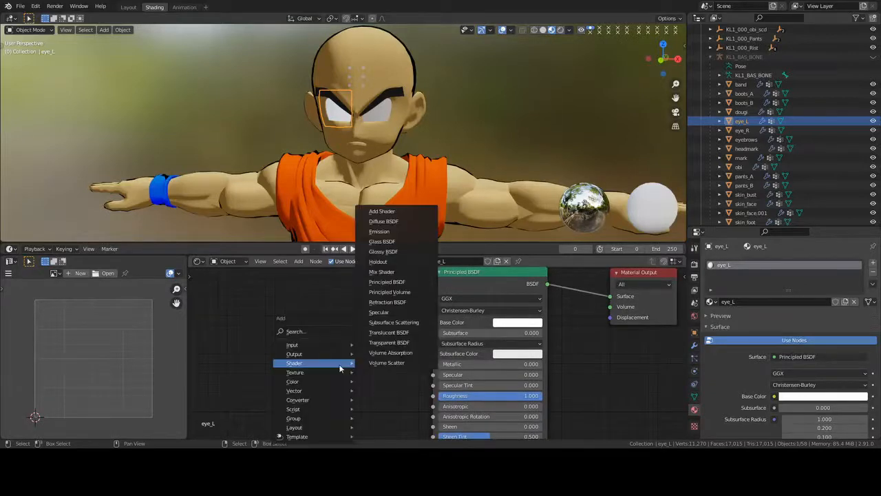
{"action": "type", "text": "s"}
{"action": "type", "text": "im"}
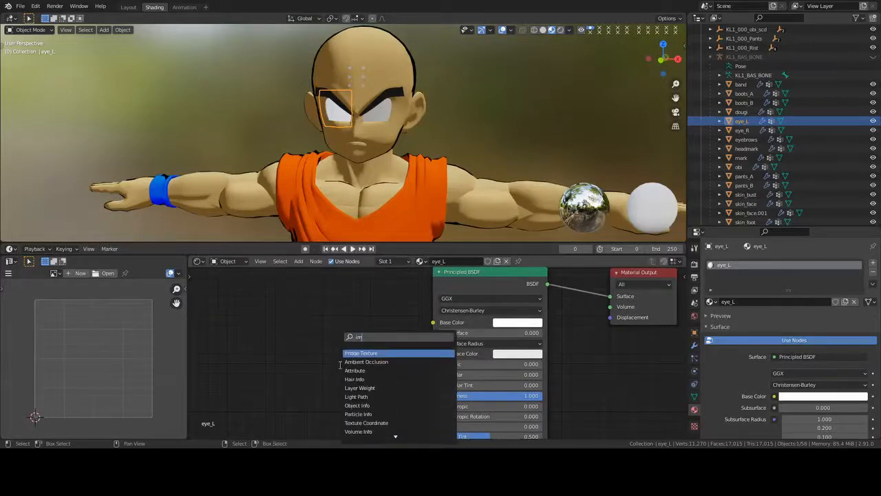
{"action": "key", "text": "Return"}
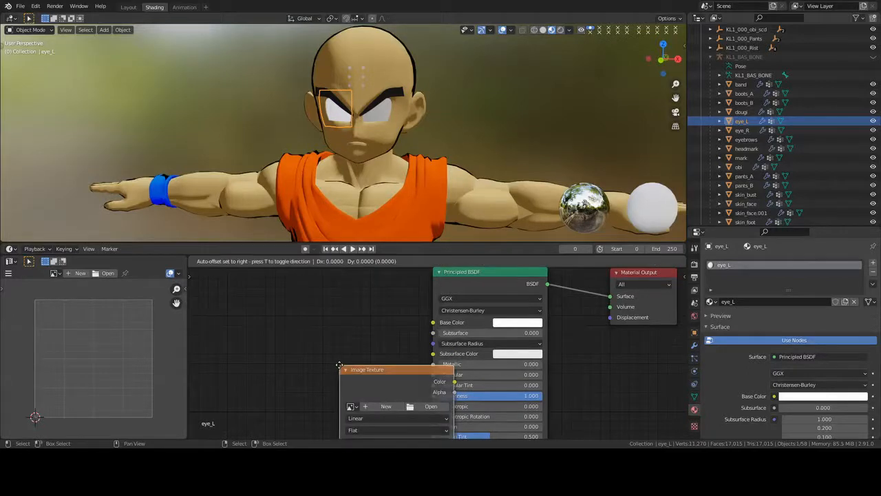
{"action": "left_click", "coordinate": [310, 370]}
{"action": "middle_click_drag", "start_coordinate": [349, 343], "coordinate": [385, 331]}
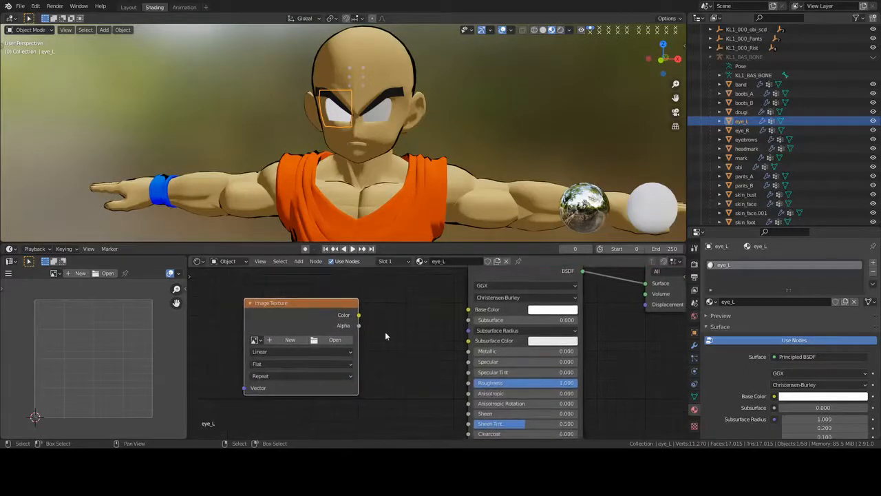
- Load pupil_.png into the Image Texture node from the male eyes folder under ROD\ASSETS_CHARA\EYES
{"action": "left_click", "coordinate": [333, 341]}
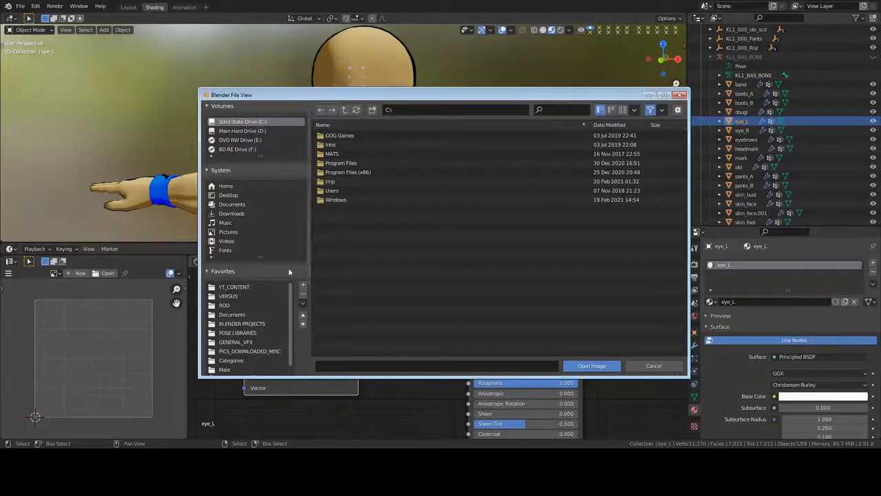
{"action": "left_click", "coordinate": [224, 305]}
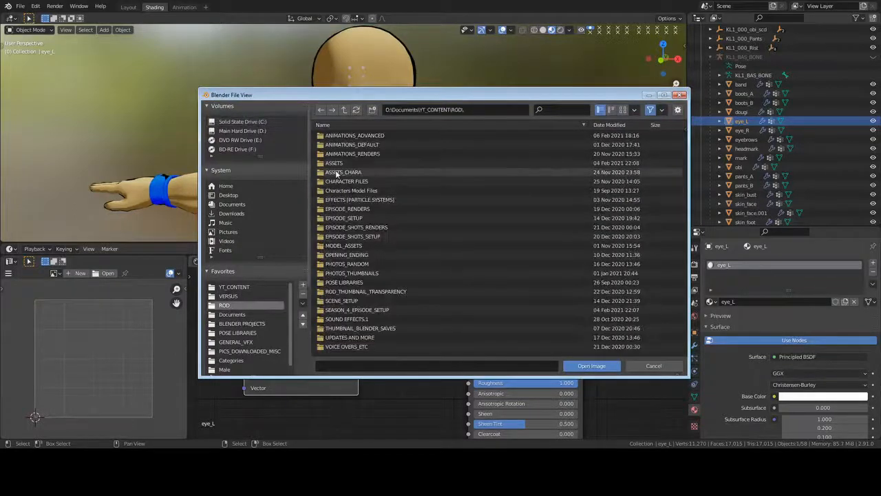
{"action": "double_click", "coordinate": [335, 172]}
{"action": "double_click", "coordinate": [335, 137]}
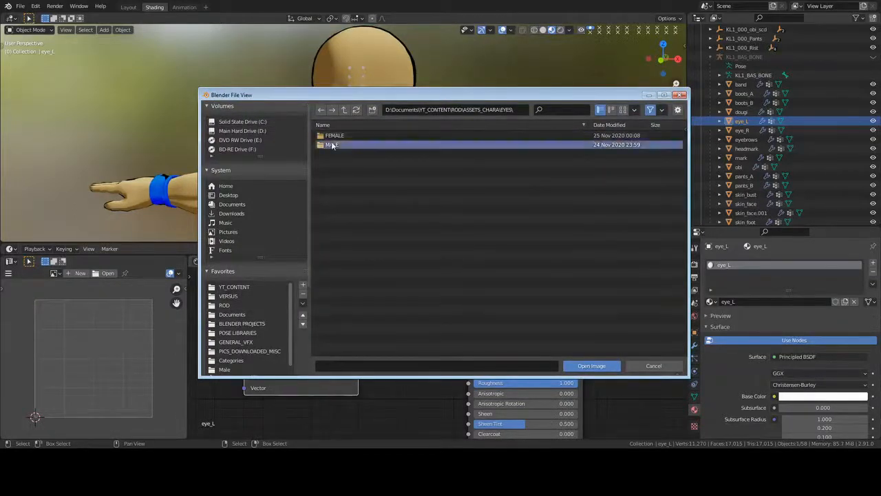
{"action": "double_click", "coordinate": [336, 144]}
{"action": "double_click", "coordinate": [345, 145]}
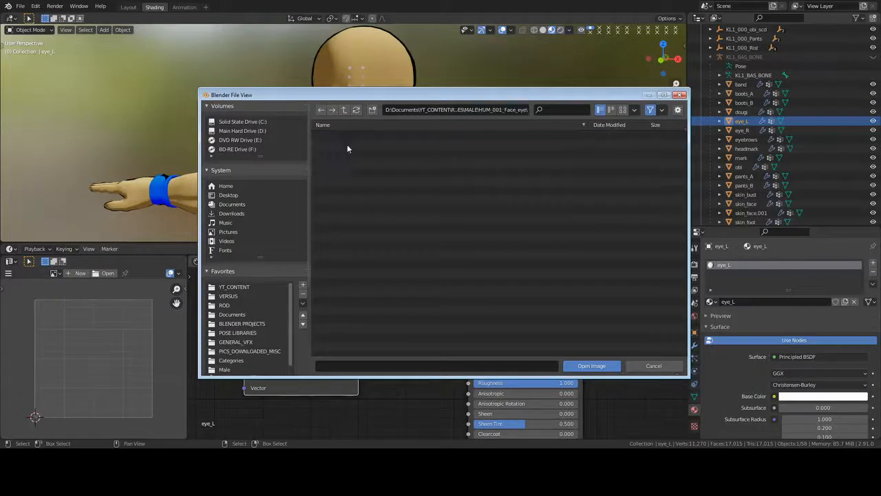
{"action": "left_click", "coordinate": [622, 110]}
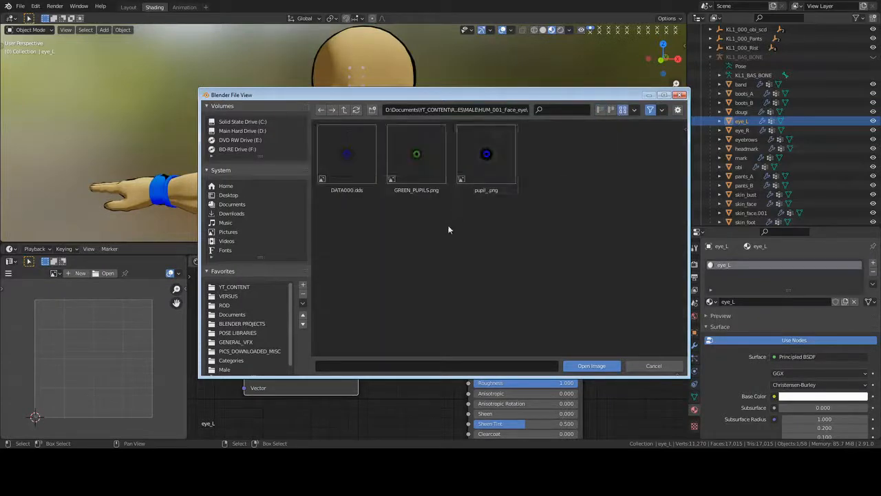
{"action": "left_click", "coordinate": [486, 155]}
{"action": "left_click", "coordinate": [589, 367]}
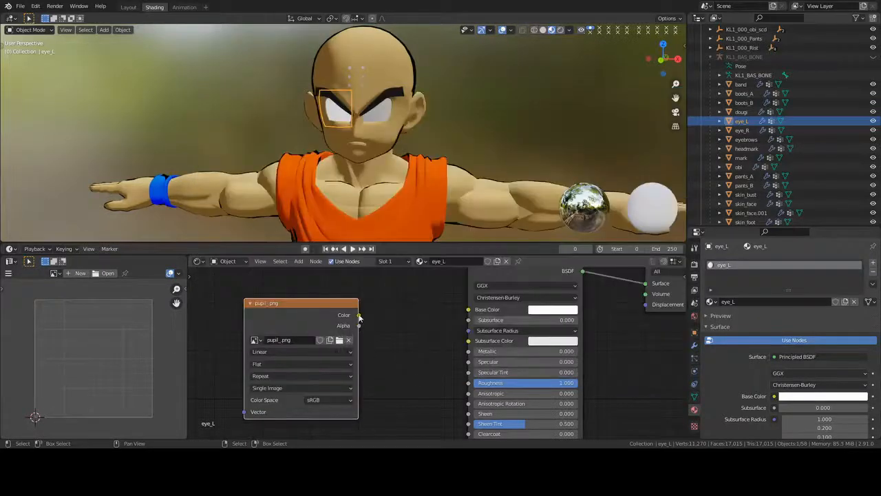
- Connect the pupil image's Color output to the eye_L Principled BSDF's Base Color and view the eye from an angle
{"action": "left_click_drag", "start_coordinate": [359, 315], "coordinate": [468, 309]}
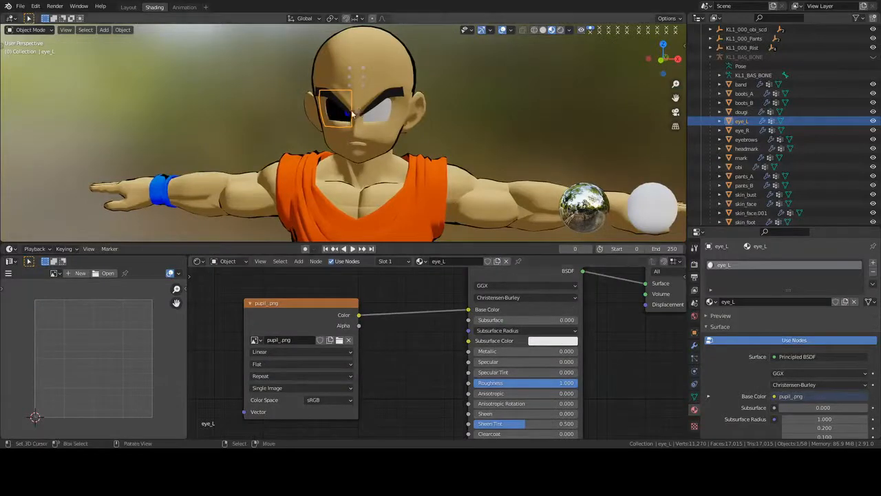
{"action": "middle_click_drag", "start_coordinate": [352, 114], "coordinate": [331, 113]}
{"action": "middle_click_drag", "start_coordinate": [428, 356], "coordinate": [410, 338]}
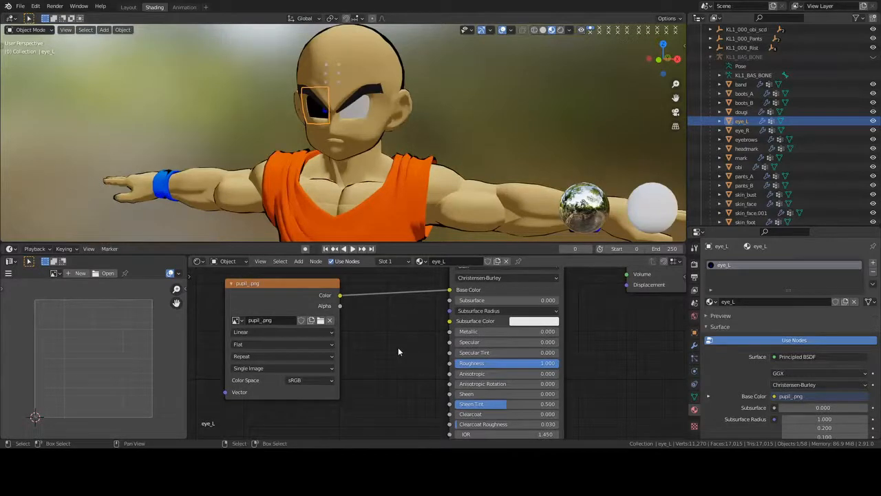
- Duplicate the eye_L and eye_R objects, leaving the copies in their original place
{"action": "left_click", "coordinate": [742, 130], "text": "ctrl"}
{"action": "key", "text": "shift+d"}
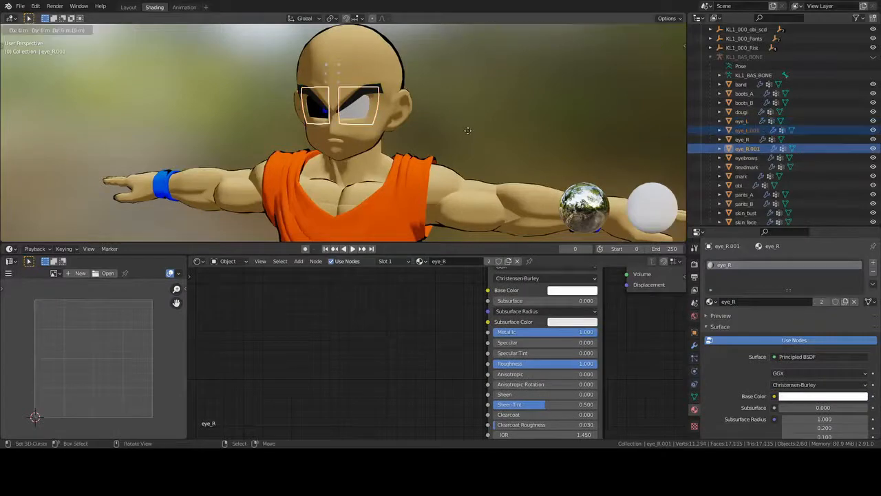
{"action": "right_click", "coordinate": [468, 131]}
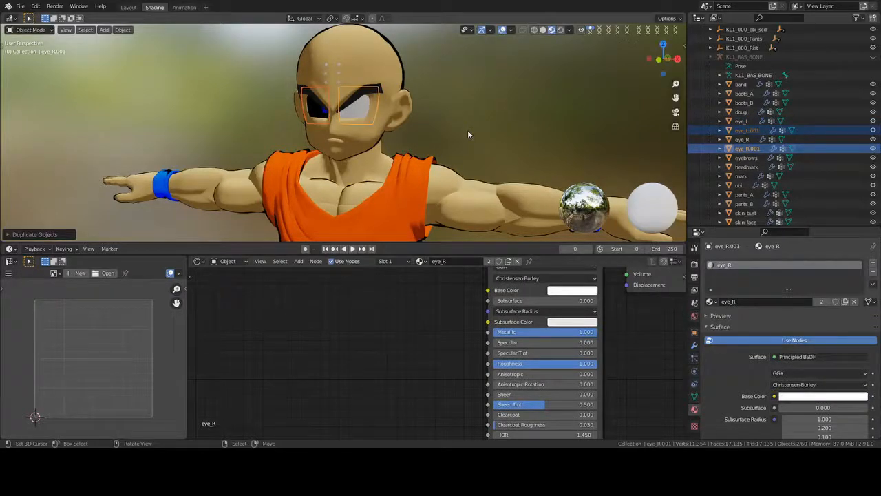
{"action": "left_click", "coordinate": [748, 130]}
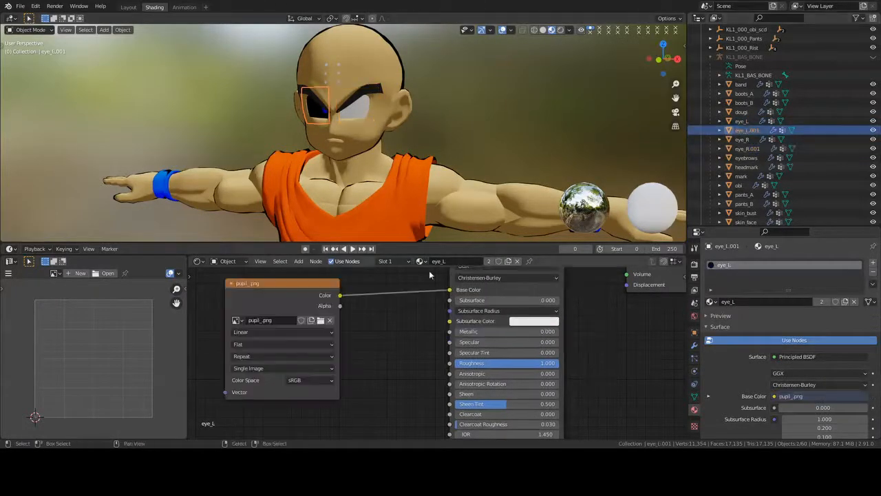
{"action": "right_click_drag", "start_coordinate": [421, 318], "coordinate": [403, 284], "text": "ctrl"}
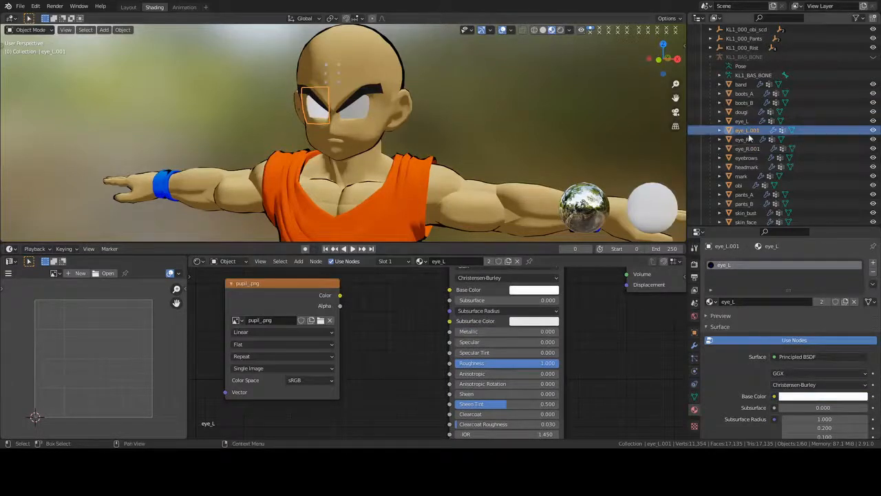
{"action": "left_click", "coordinate": [743, 121]}
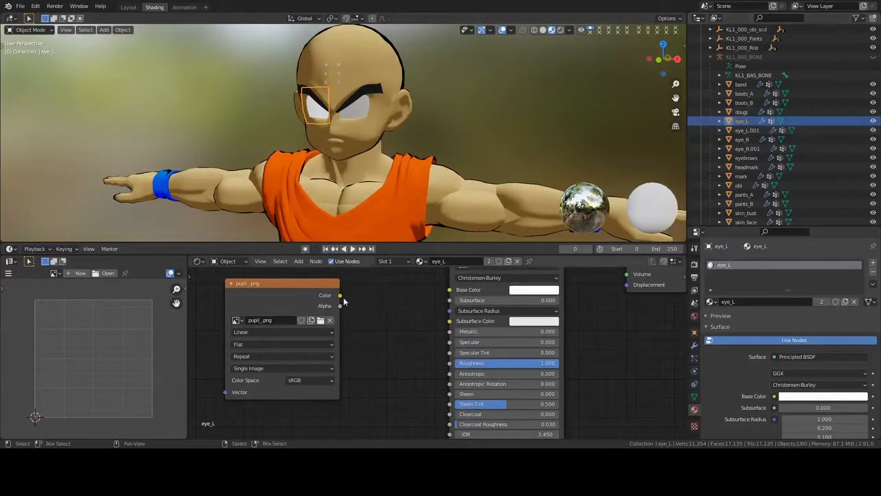
{"action": "left_click_drag", "start_coordinate": [340, 295], "coordinate": [449, 290]}
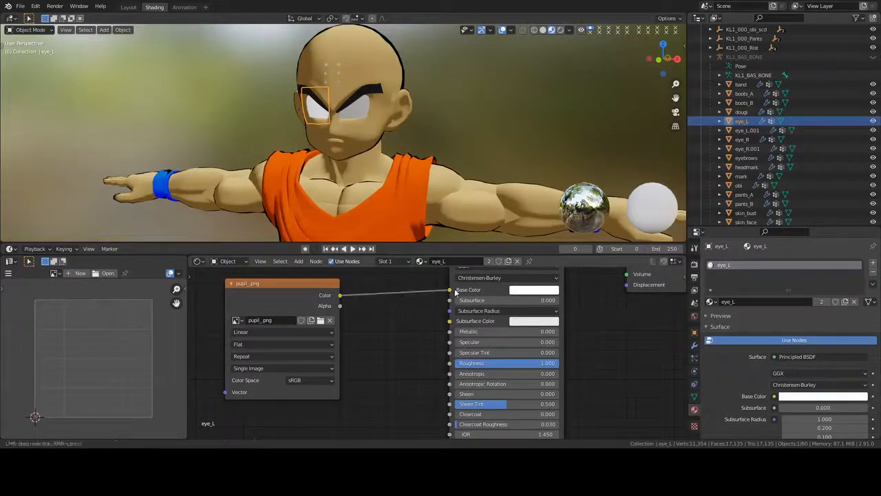
- Make the eye_L.001 object's material a single-user copy and disconnect the pupil image from its Base Color
{"action": "left_click", "coordinate": [743, 131]}
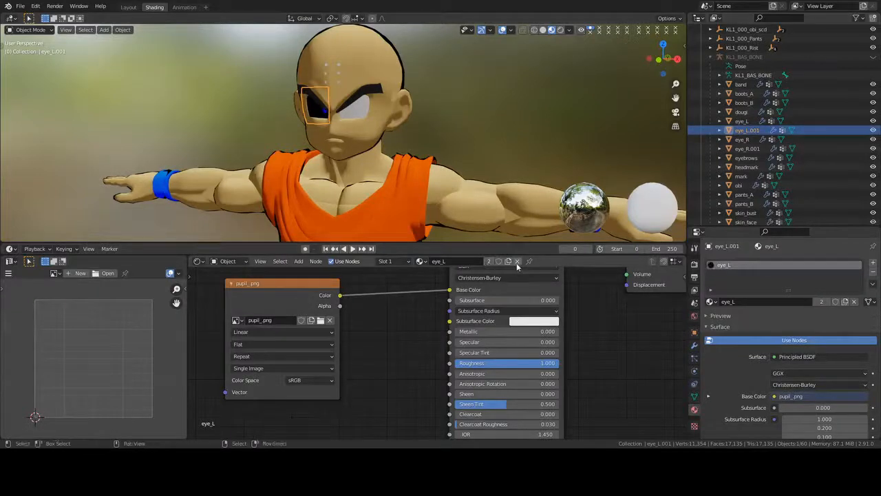
{"action": "left_click", "coordinate": [489, 261]}
{"action": "right_click_drag", "start_coordinate": [398, 287], "coordinate": [393, 339], "text": "ctrl"}
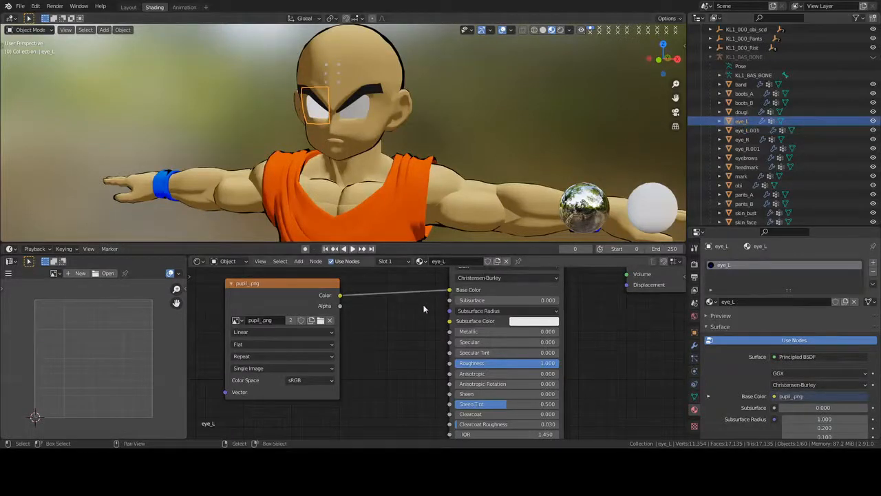
{"action": "middle_click_drag", "start_coordinate": [424, 310], "coordinate": [423, 316]}
{"action": "middle_click_drag", "start_coordinate": [460, 145], "coordinate": [378, 181]}
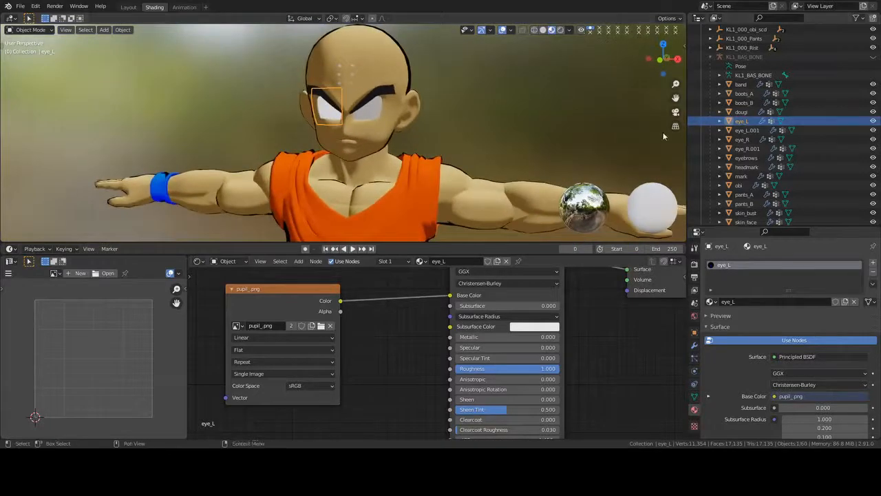
- Connect the pupil image's Alpha output to the Alpha input of the Principled BSDF in the eye_L material
{"action": "middle_click_drag", "start_coordinate": [500, 389], "coordinate": [461, 322]}
{"action": "scroll", "coordinate": [354, 314], "scroll_direction": "down", "scroll_amount": 5}
{"action": "scroll", "coordinate": [354, 313], "scroll_direction": "down", "scroll_amount": 3}
{"action": "middle_click_drag", "start_coordinate": [367, 339], "coordinate": [336, 349]}
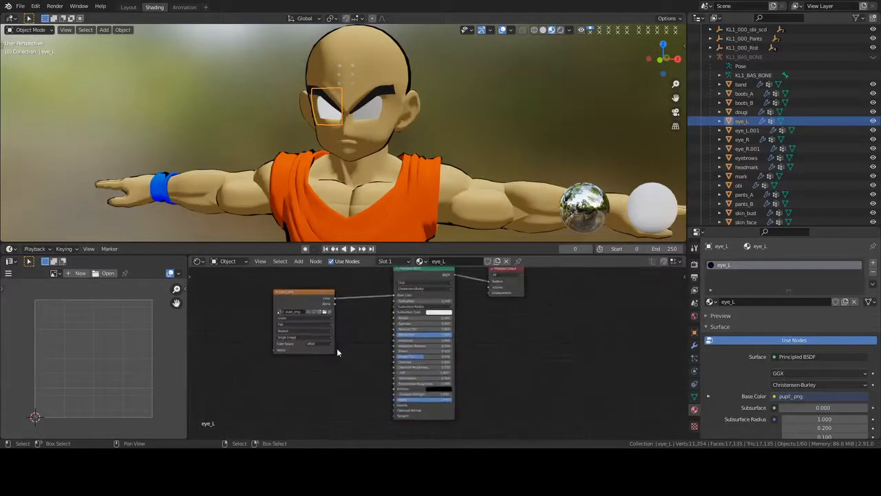
{"action": "scroll", "coordinate": [338, 314], "scroll_direction": "up", "scroll_amount": 1}
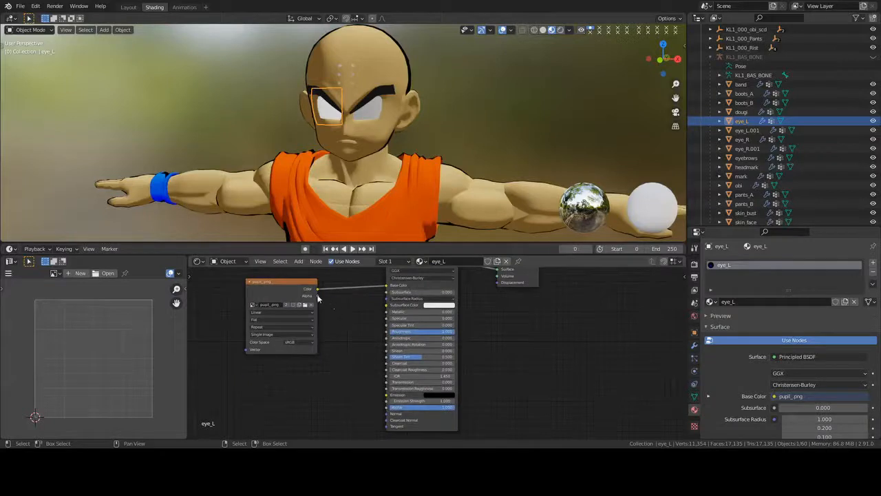
{"action": "left_click_drag", "start_coordinate": [318, 295], "coordinate": [387, 411]}
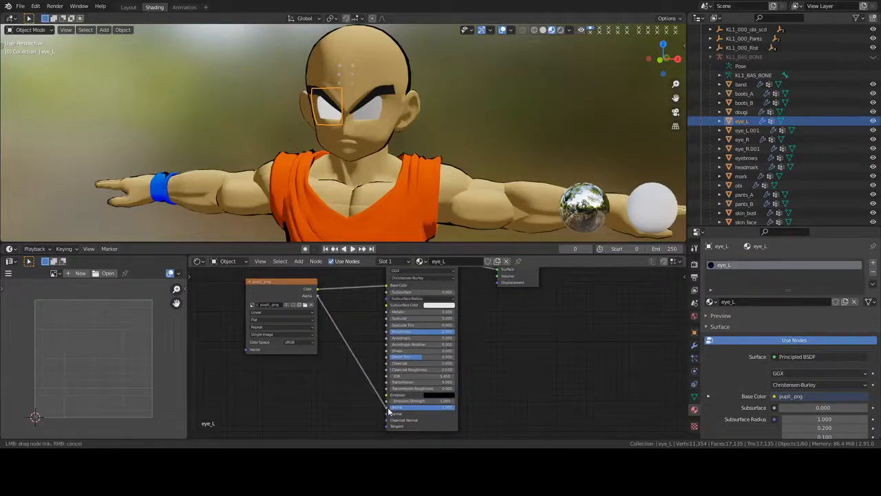
{"action": "left_click_drag", "start_coordinate": [389, 411], "coordinate": [387, 407]}
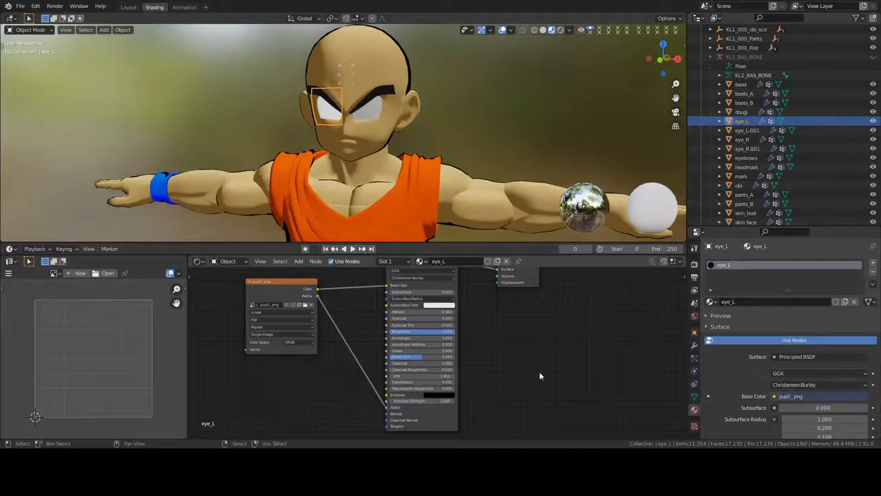
- Move the eye_L.001 and eye_R.001 objects together slightly along the global Y axis, back behind the original eyes
{"action": "left_click", "coordinate": [748, 130]}
{"action": "left_click", "coordinate": [748, 148], "text": "ctrl"}
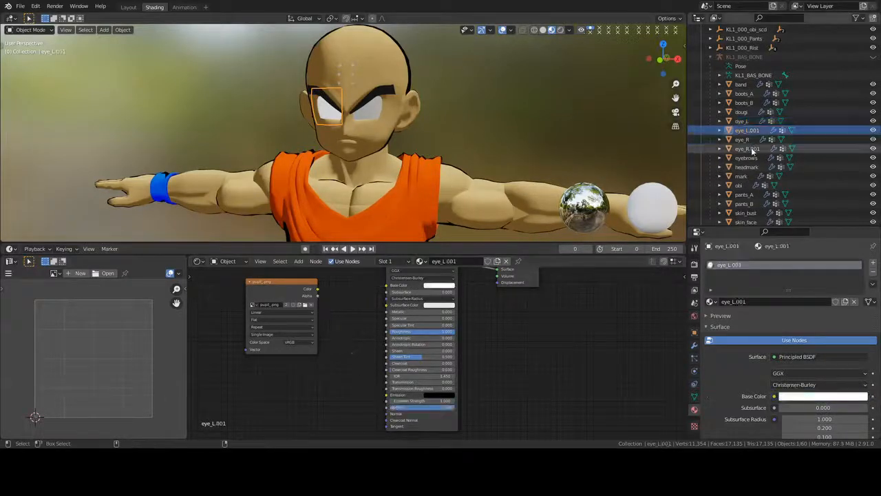
{"action": "key", "text": "KP_Decimal"}
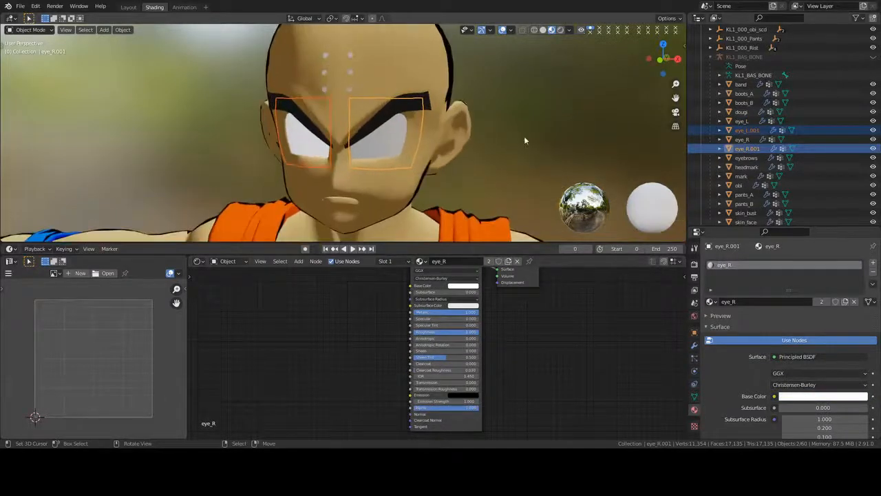
{"action": "middle_click_drag", "start_coordinate": [524, 136], "coordinate": [473, 181]}
{"action": "key", "text": "g"}
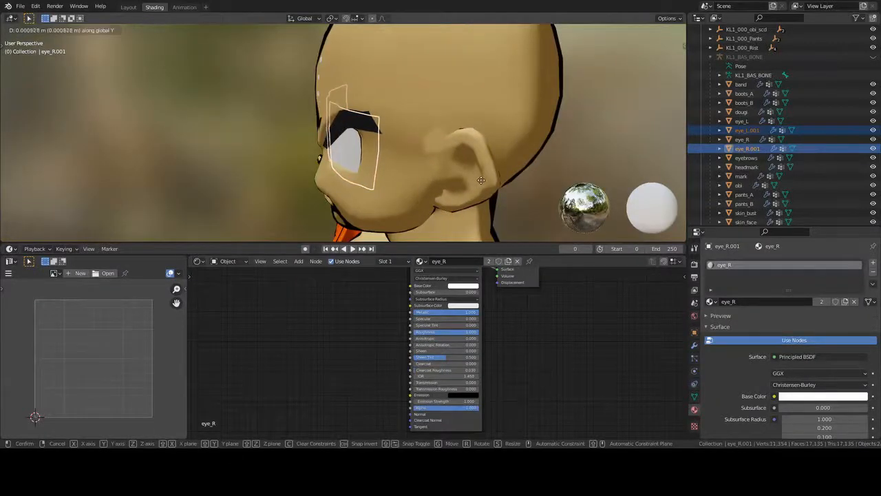
{"action": "left_click", "coordinate": [408, 182]}
{"action": "middle_click_drag", "start_coordinate": [407, 181], "coordinate": [496, 227]}
- Set the eye_L material's Blend Mode to Alpha Blend
{"action": "left_click", "coordinate": [751, 120]}
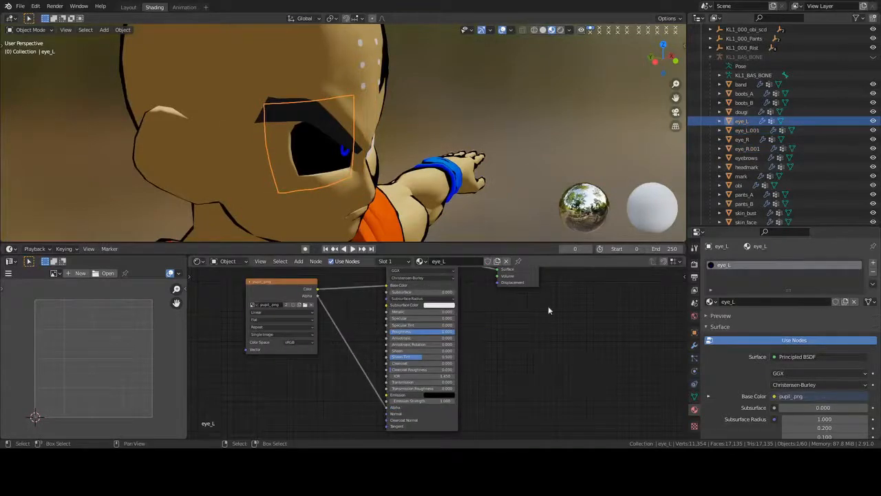
{"action": "middle_click_drag", "start_coordinate": [536, 352], "coordinate": [510, 356]}
{"action": "key", "text": "n"}
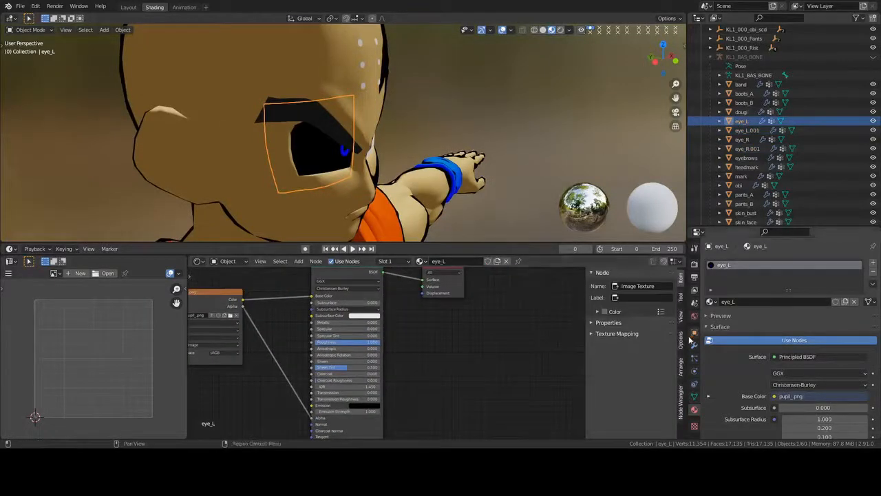
{"action": "left_click", "coordinate": [682, 342]}
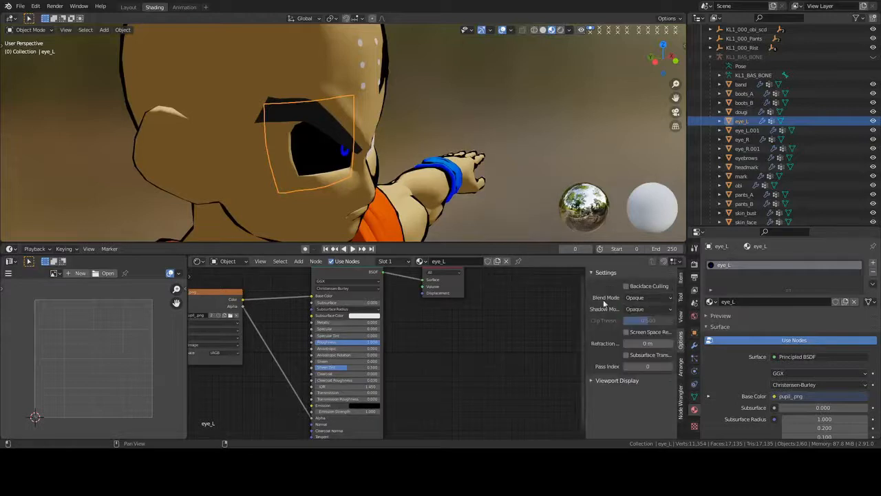
{"action": "left_click", "coordinate": [646, 297]}
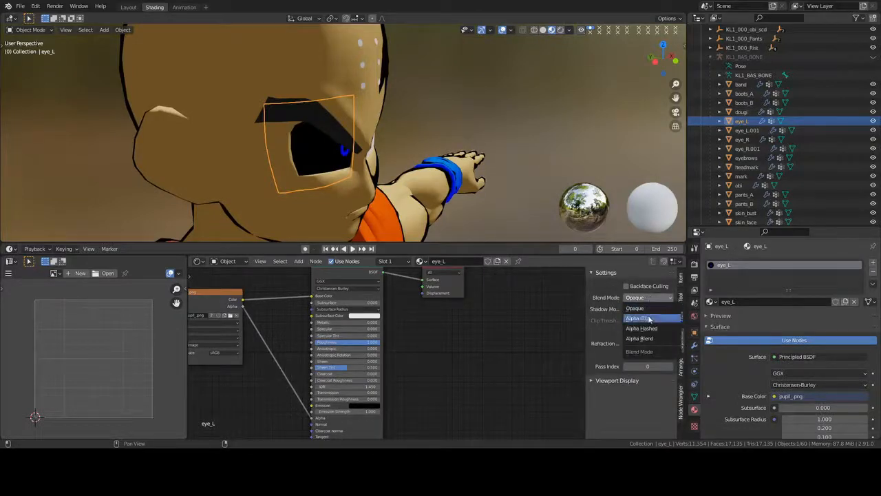
{"action": "left_click", "coordinate": [648, 337]}
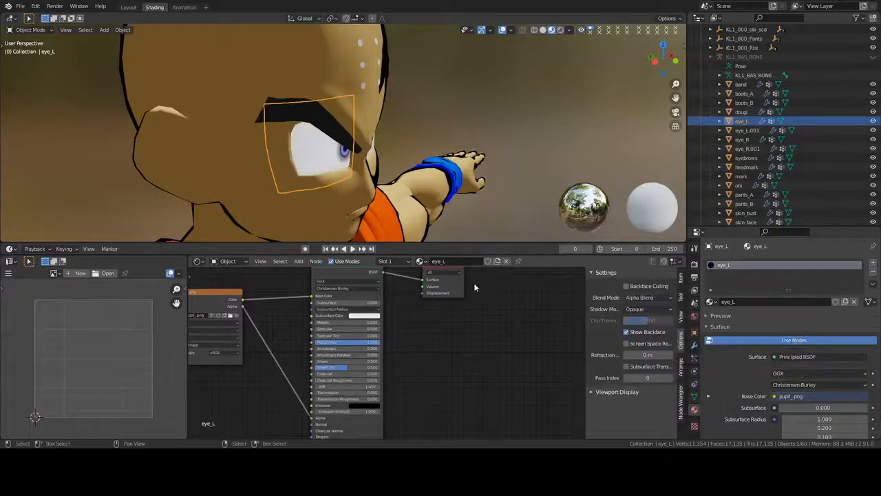
{"action": "middle_click_drag", "start_coordinate": [440, 153], "coordinate": [471, 153]}
- Assign the eye_L.001 material to the eye_R object and delete the unused pupil image node from it
{"action": "left_click", "coordinate": [410, 142]}
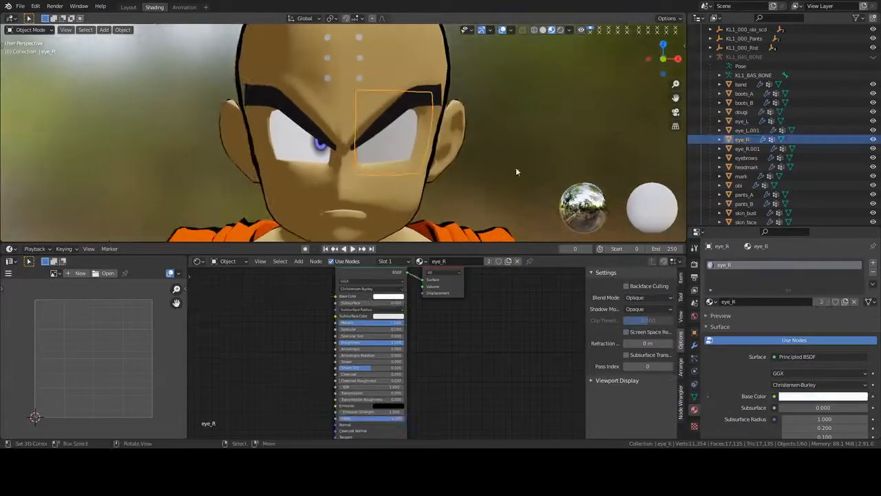
{"action": "middle_click_drag", "start_coordinate": [462, 315], "coordinate": [482, 342]}
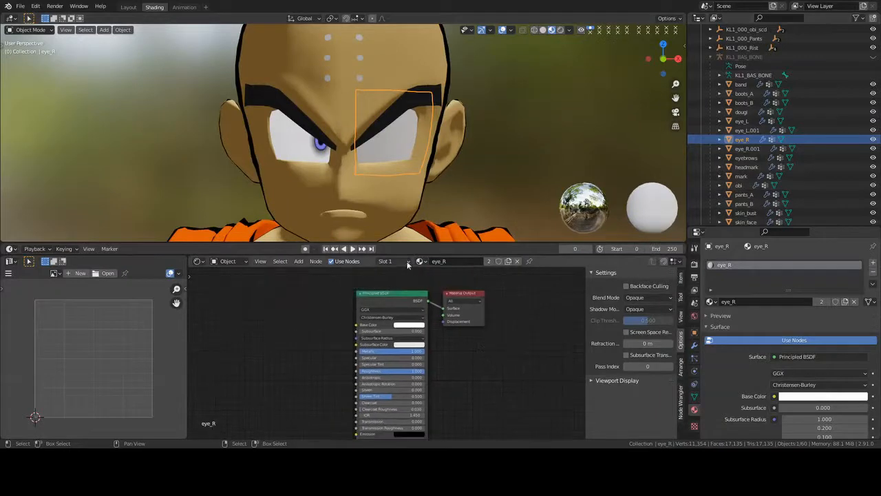
{"action": "left_click", "coordinate": [418, 262]}
{"action": "left_click", "coordinate": [513, 321]}
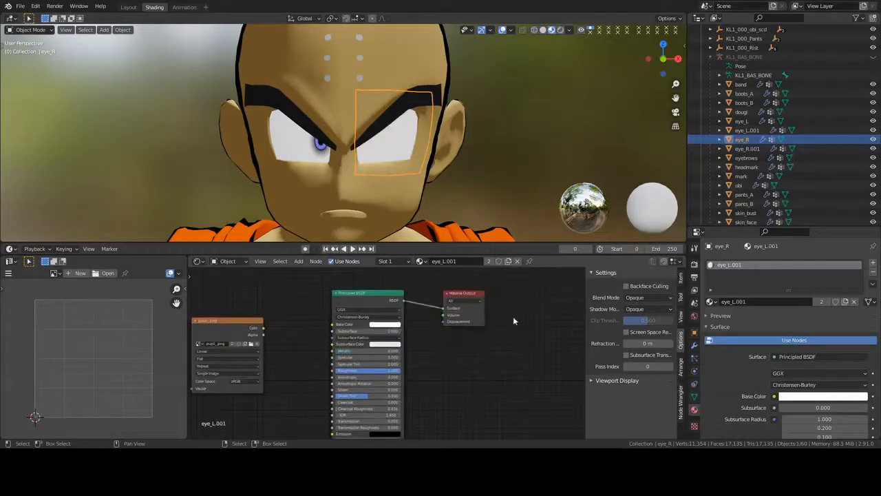
{"action": "middle_click_drag", "start_coordinate": [301, 362], "coordinate": [310, 334]}
{"action": "left_click", "coordinate": [278, 314]}
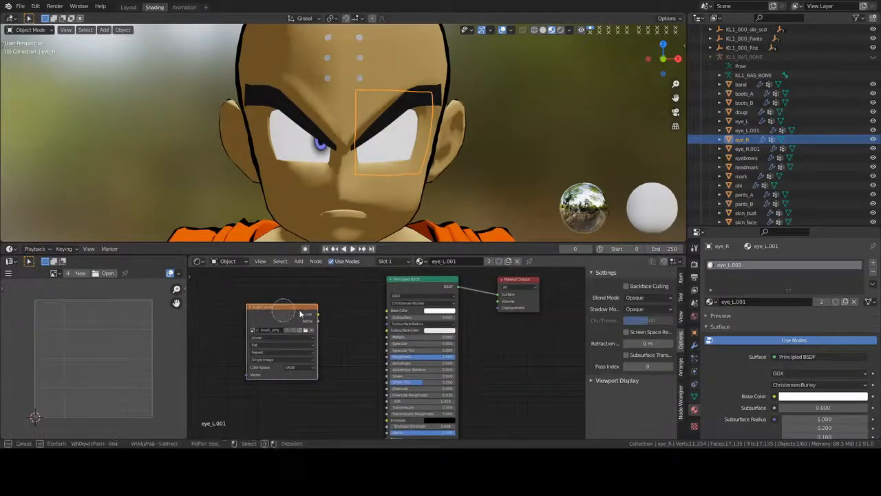
{"action": "key", "text": "x"}
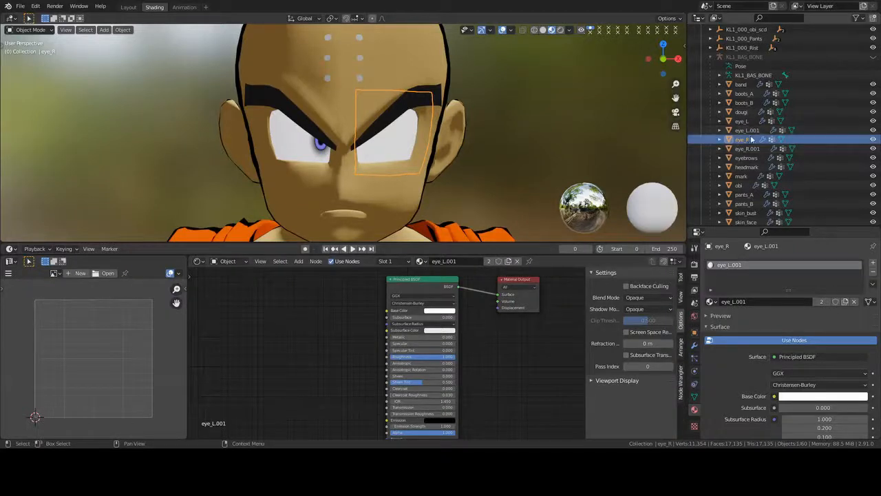
- Assign the eye_L pupil material to the eye_R object and view the face from an angle
{"action": "left_click", "coordinate": [422, 262]}
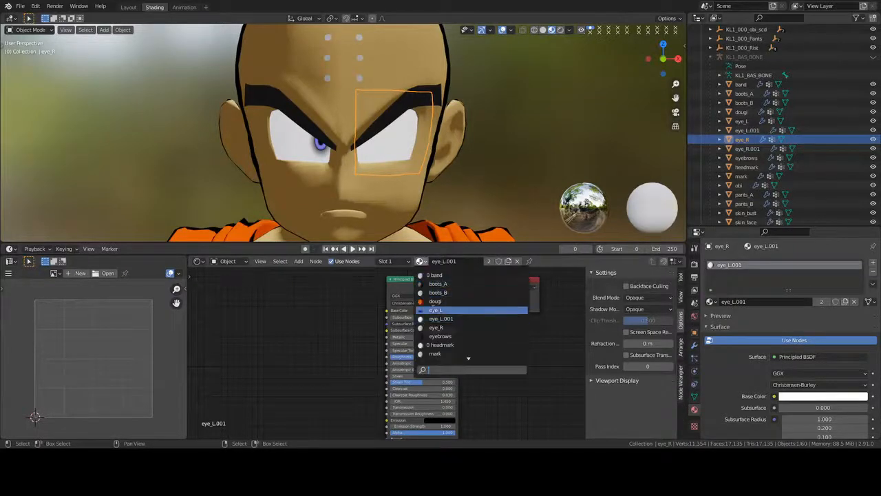
{"action": "left_click", "coordinate": [436, 311]}
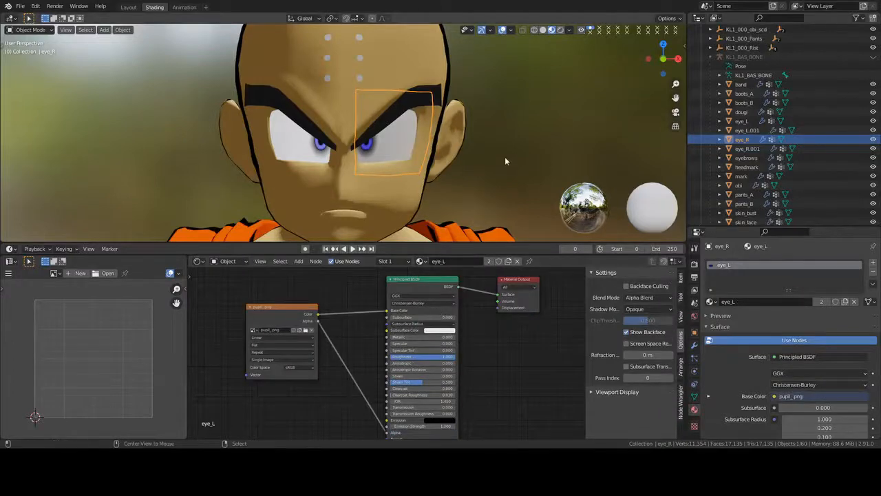
{"action": "left_click", "coordinate": [504, 156]}
{"action": "middle_click_drag", "start_coordinate": [505, 156], "coordinate": [482, 155]}
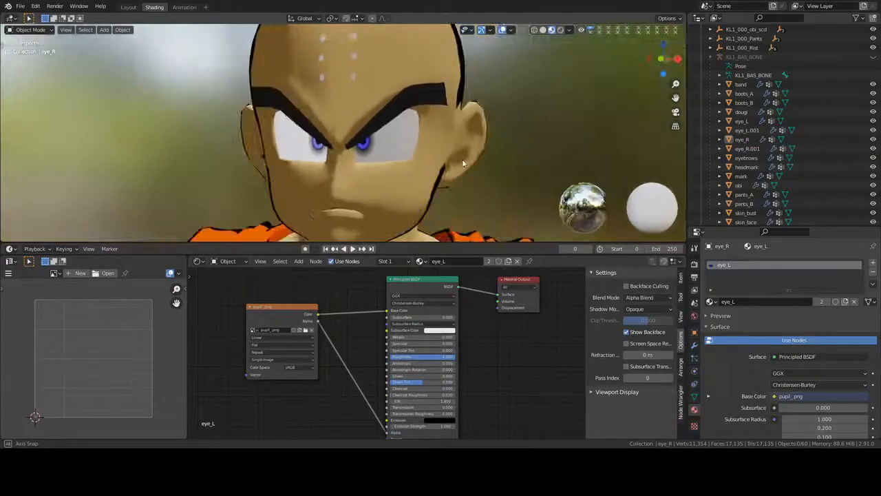
- Check the materials on the eye_R, eye_L.001 and eye_L objects, and hide the node editor's sidebar
{"action": "left_click", "coordinate": [748, 142]}
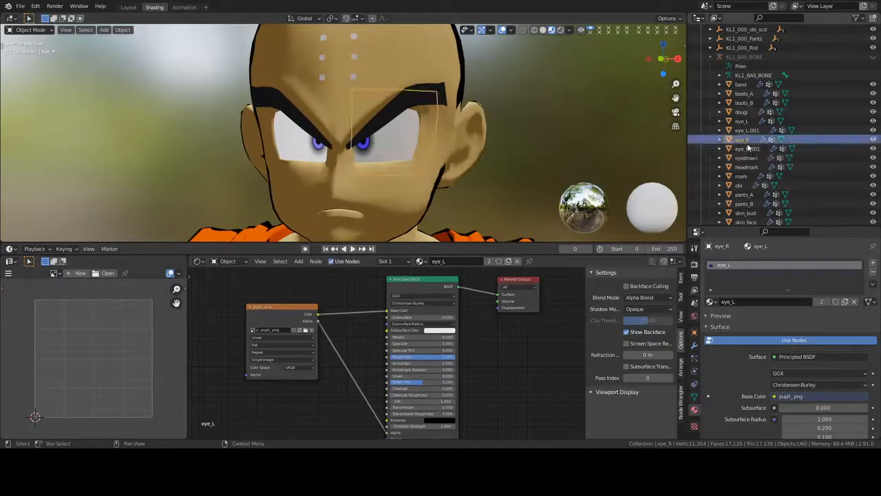
{"action": "left_click", "coordinate": [748, 130]}
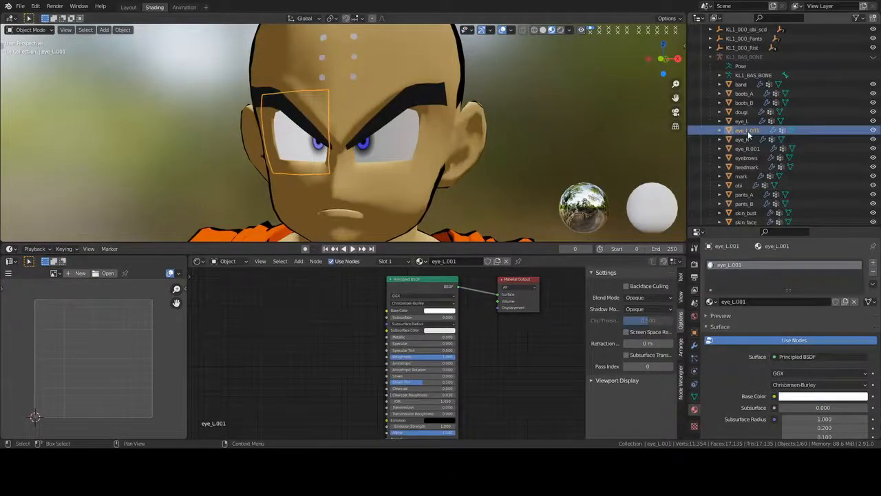
{"action": "left_click", "coordinate": [746, 121]}
{"action": "middle_click_drag", "start_coordinate": [404, 145], "coordinate": [366, 146]}
{"action": "left_click", "coordinate": [742, 140]}
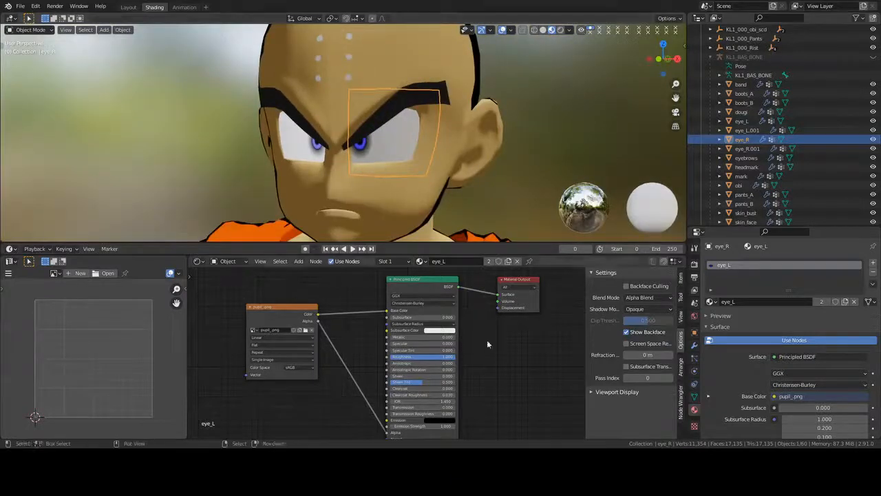
{"action": "key", "text": "n"}
{"action": "middle_click_drag", "start_coordinate": [574, 354], "coordinate": [563, 347]}
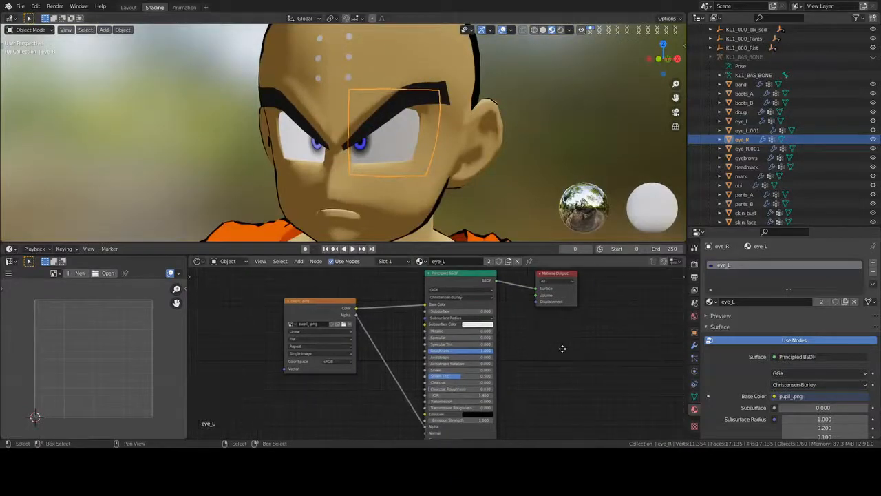
- Assign the plain white eye_L.001 material to the eye_R.001 object
{"action": "left_click", "coordinate": [749, 149]}
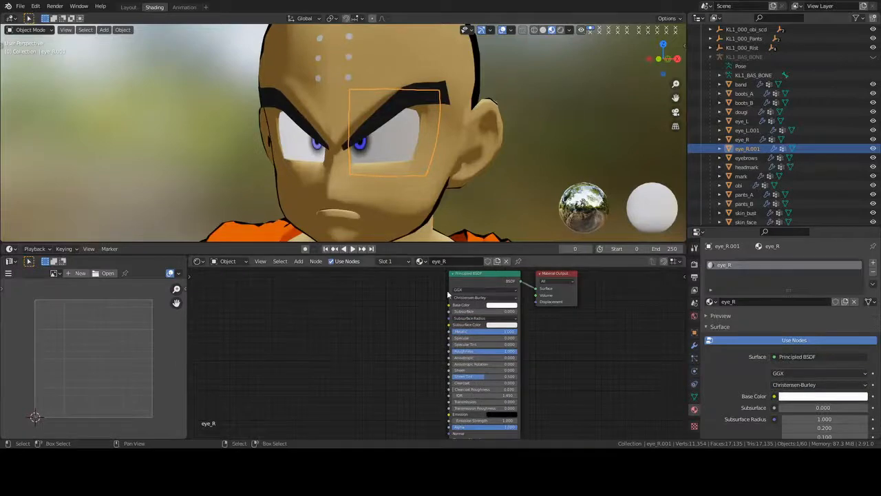
{"action": "middle_click_drag", "start_coordinate": [428, 294], "coordinate": [425, 307]}
{"action": "left_click", "coordinate": [419, 261]}
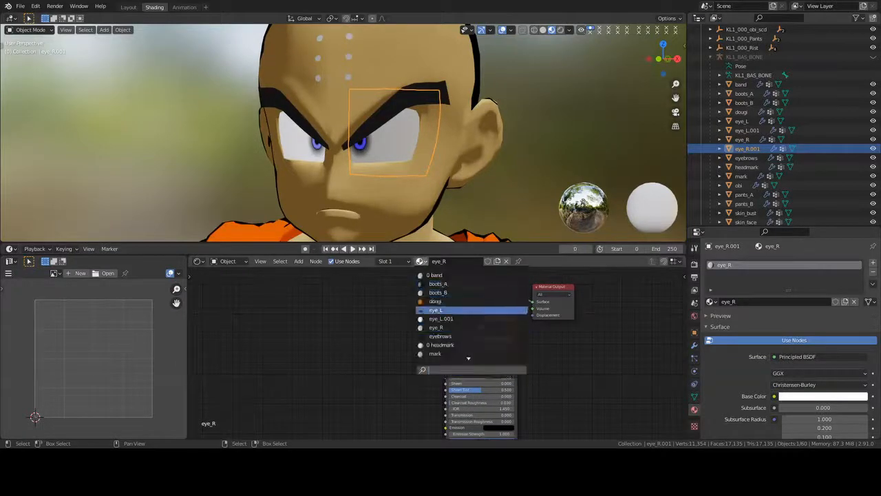
{"action": "left_click", "coordinate": [441, 315]}
{"action": "left_click", "coordinate": [480, 176]}
- Examine the layered eyes from the side, on the full character and in a close-up of the head
{"action": "middle_click_drag", "start_coordinate": [373, 153], "coordinate": [494, 161]}
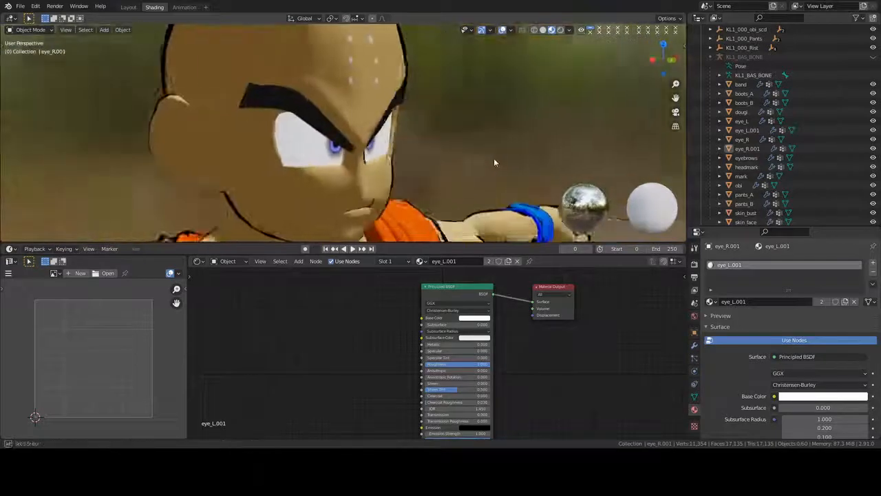
{"action": "scroll", "coordinate": [440, 153], "scroll_direction": "down", "scroll_amount": 11}
{"action": "middle_click_drag", "start_coordinate": [399, 172], "coordinate": [367, 152], "text": "shift"}
{"action": "scroll", "coordinate": [397, 136], "scroll_direction": "up", "scroll_amount": 3}
{"action": "scroll", "coordinate": [415, 158], "scroll_direction": "down", "scroll_amount": 4}
{"action": "middle_click_drag", "start_coordinate": [379, 153], "coordinate": [399, 158], "text": "shift"}
{"action": "scroll", "coordinate": [400, 141], "scroll_direction": "up", "scroll_amount": 7}
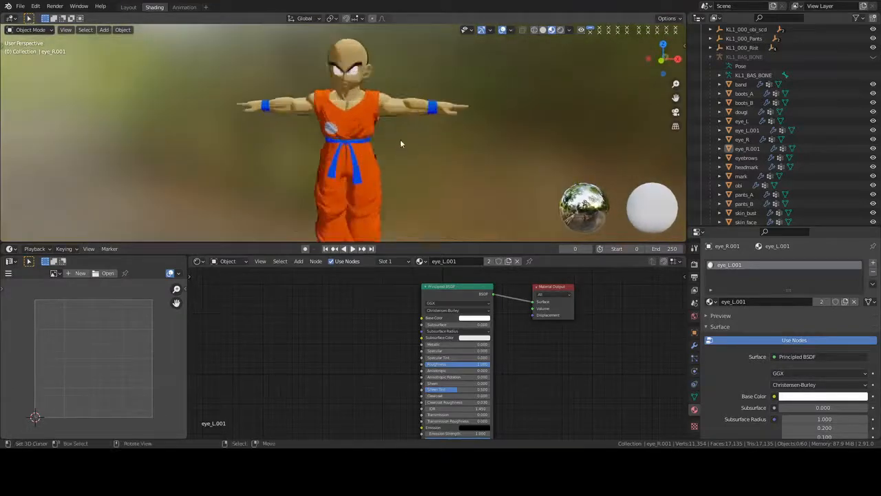
{"action": "middle_click_drag", "start_coordinate": [381, 88], "coordinate": [414, 202], "text": "shift"}
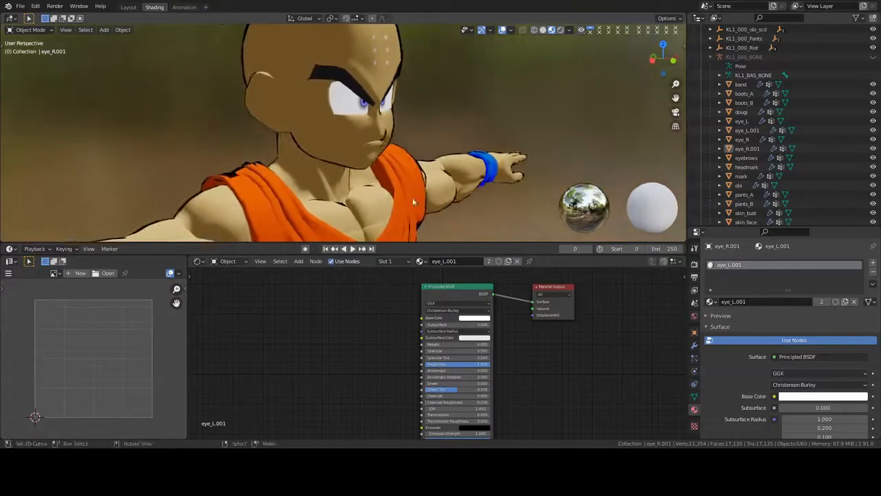
- Inspect the nodes inside the face material's KRILLAN_SHADER group and return to the main node tree
{"action": "left_click", "coordinate": [340, 129]}
{"action": "middle_click_drag", "start_coordinate": [540, 359], "coordinate": [451, 344]}
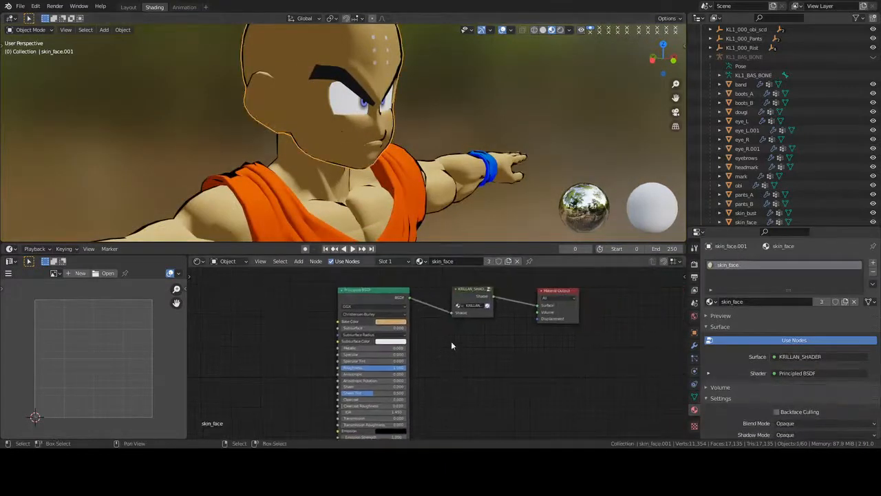
{"action": "left_click", "coordinate": [394, 322]}
{"action": "scroll", "coordinate": [475, 315], "scroll_direction": "up", "scroll_amount": 2}
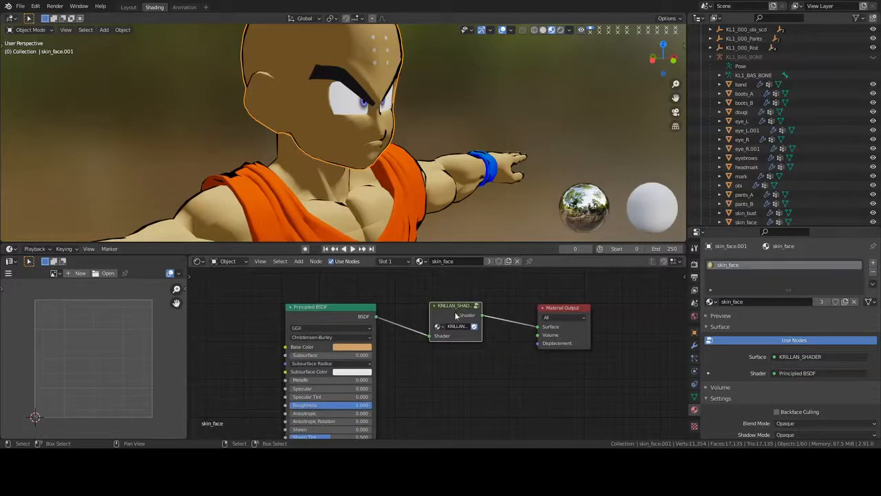
{"action": "key", "text": "Tab"}
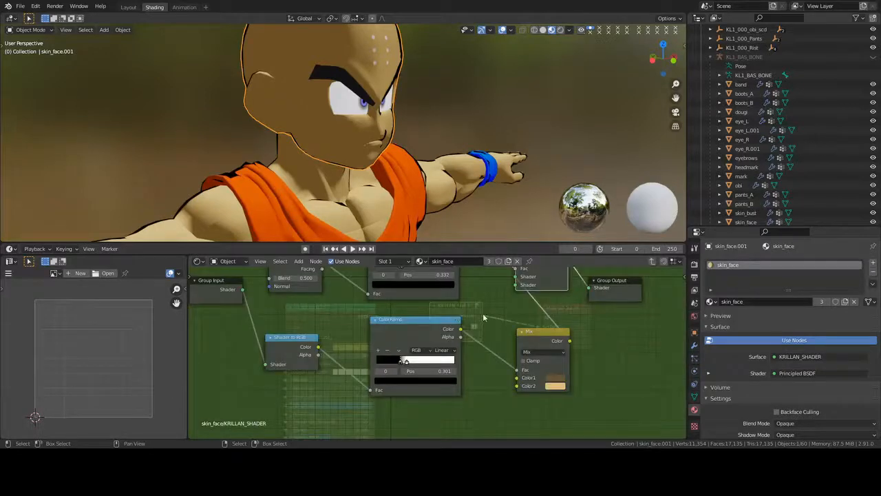
{"action": "middle_click_drag", "start_coordinate": [482, 313], "coordinate": [469, 354]}
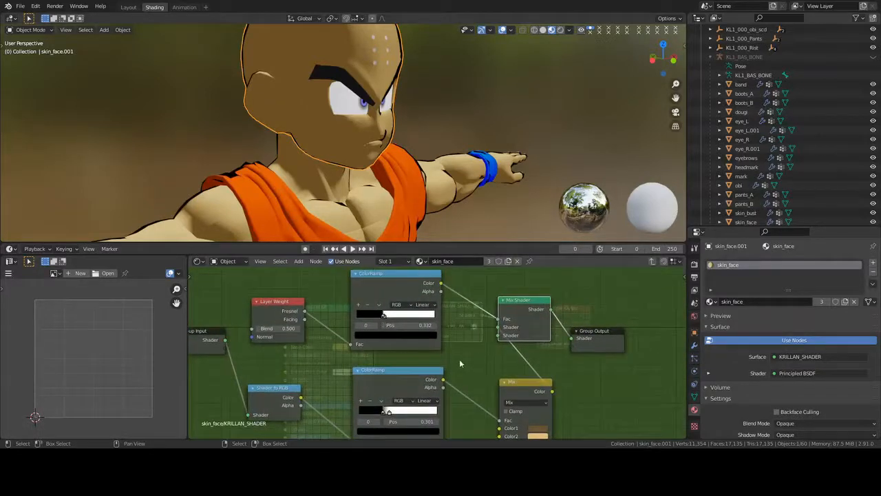
{"action": "key", "text": "Tab"}
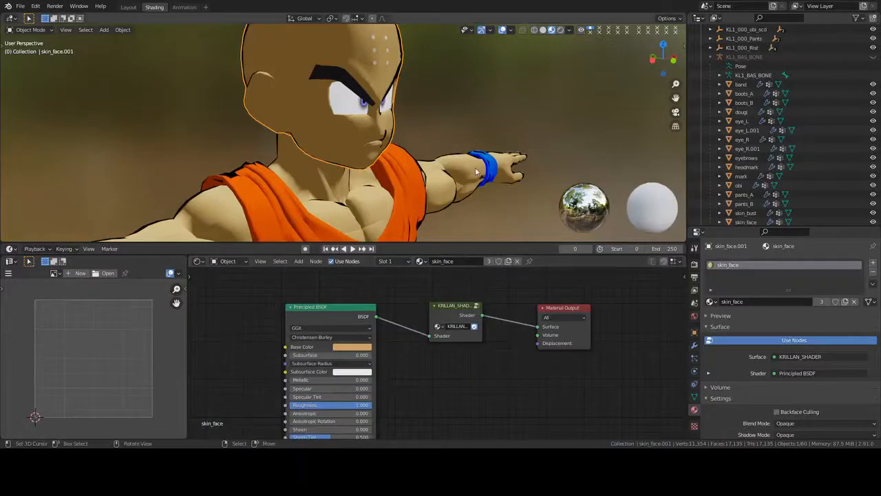
- Select the white mark object on the chest and set its material's Metallic value to 0
{"action": "middle_click_drag", "start_coordinate": [484, 170], "coordinate": [334, 181]}
{"action": "scroll", "coordinate": [431, 206], "scroll_direction": "down", "scroll_amount": 4}
{"action": "left_click", "coordinate": [331, 172]}
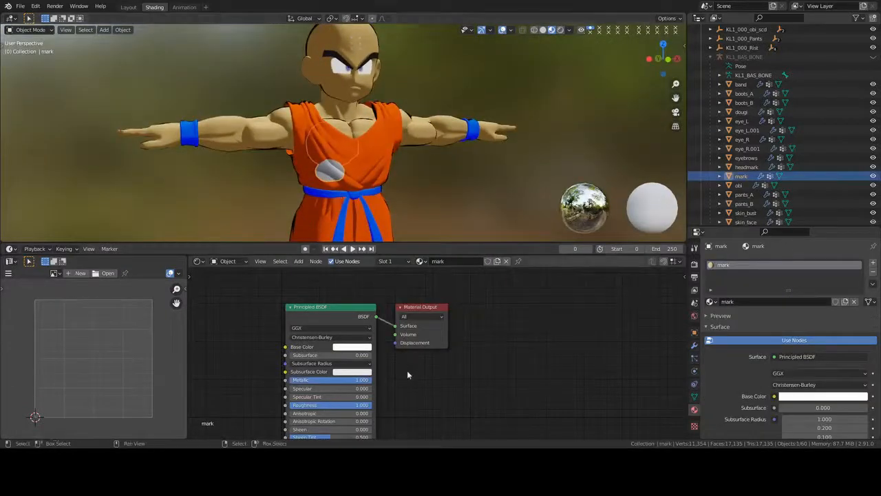
{"action": "middle_click_drag", "start_coordinate": [411, 372], "coordinate": [574, 342]}
{"action": "left_click_drag", "start_coordinate": [521, 352], "coordinate": [452, 352]}
{"action": "middle_click_drag", "start_coordinate": [368, 356], "coordinate": [391, 368]}
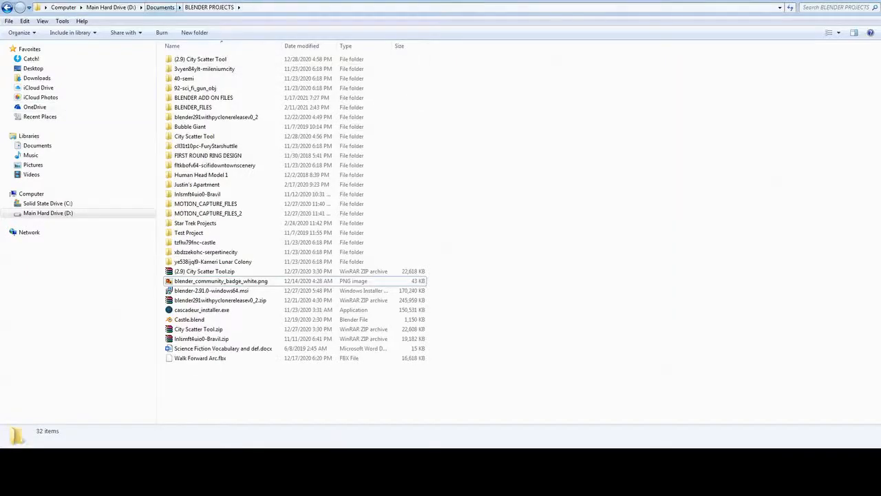
- Switch to the file explorer and browse Documents, YT_CONTENT, DEFENDERS_OF_EARTH_FM-SERIES, CHARA_LIST to the KRILLIN folder
{"action": "left_click", "coordinate": [161, 7]}
{"action": "scroll", "coordinate": [275, 282], "scroll_direction": "down", "scroll_amount": 10}
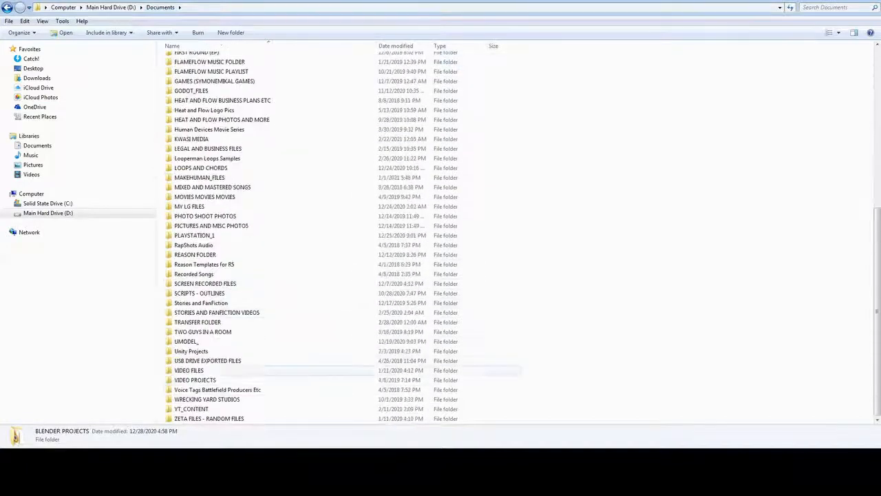
{"action": "left_click", "coordinate": [191, 408]}
{"action": "double_click", "coordinate": [191, 409]}
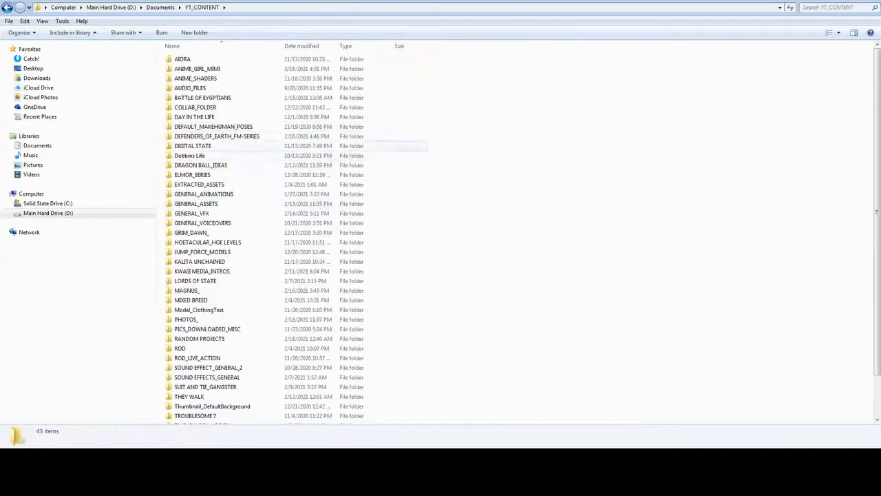
{"action": "double_click", "coordinate": [210, 136]}
{"action": "double_click", "coordinate": [189, 69]}
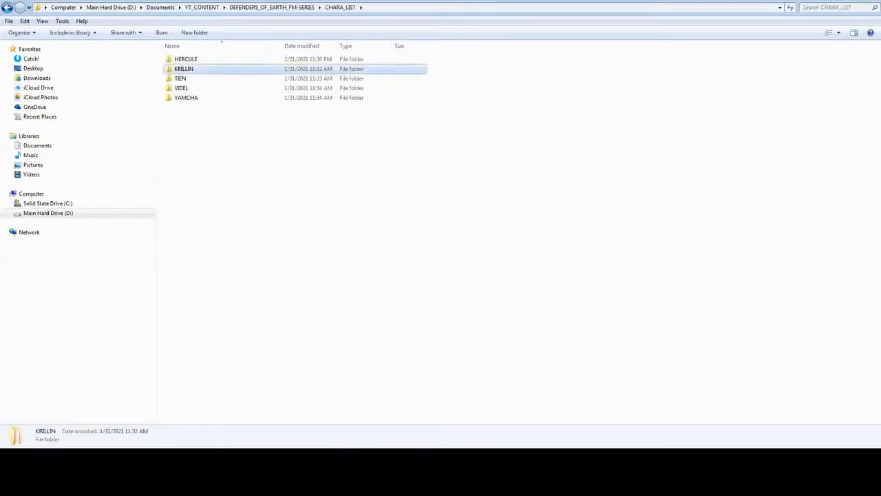
{"action": "double_click", "coordinate": [190, 69]}
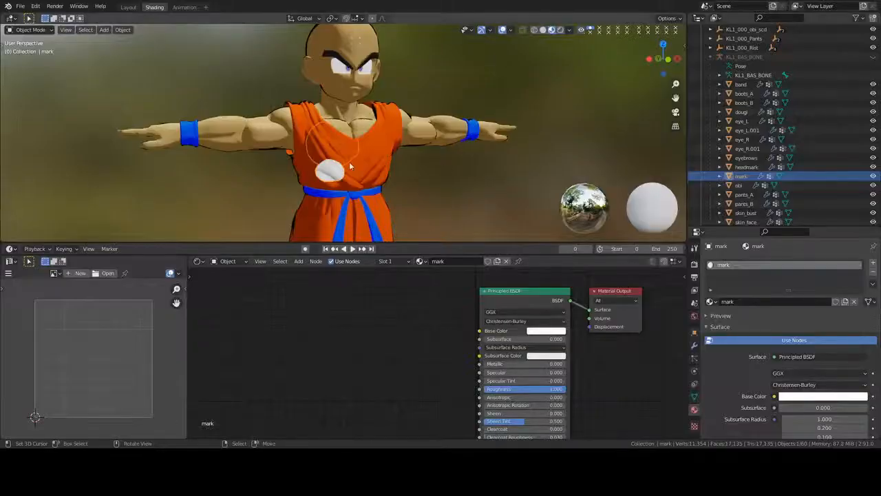
- Add an Image Texture node to the mark material
{"action": "middle_click_drag", "start_coordinate": [350, 166], "coordinate": [372, 179]}
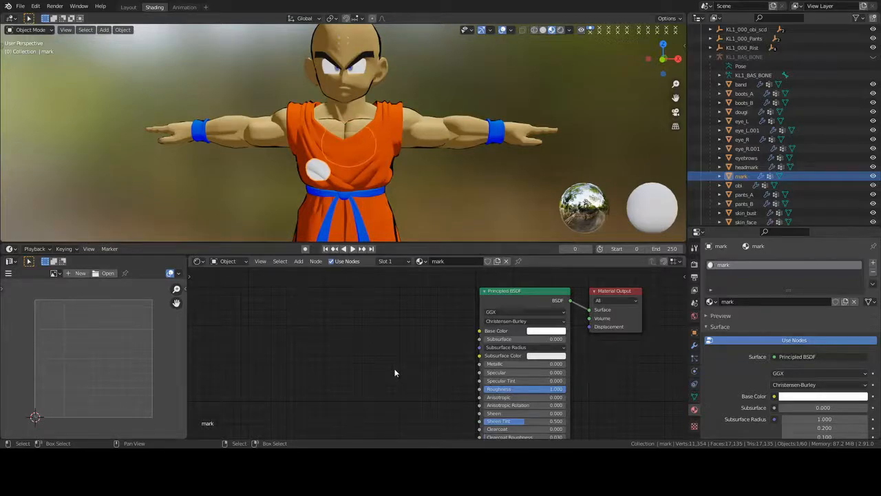
{"action": "key", "text": "shift+a"}
{"action": "mouse_move", "coordinate": [395, 369]}
{"action": "left_click", "coordinate": [413, 353]}
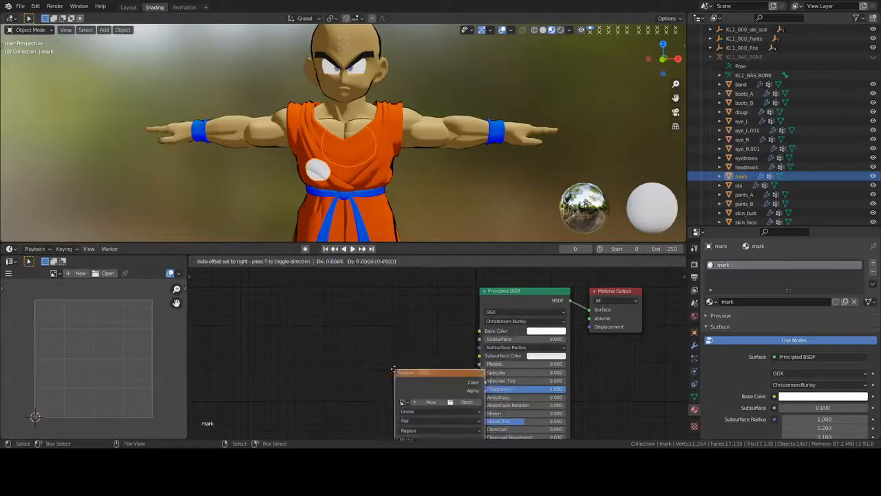
- Search for a mark image in YT_CONTENT and in XENOVERSE MODS SUPREME\CPKS\CPKs 2\data\chara\KLL, and cancel the image selection
{"action": "left_click", "coordinate": [370, 358]}
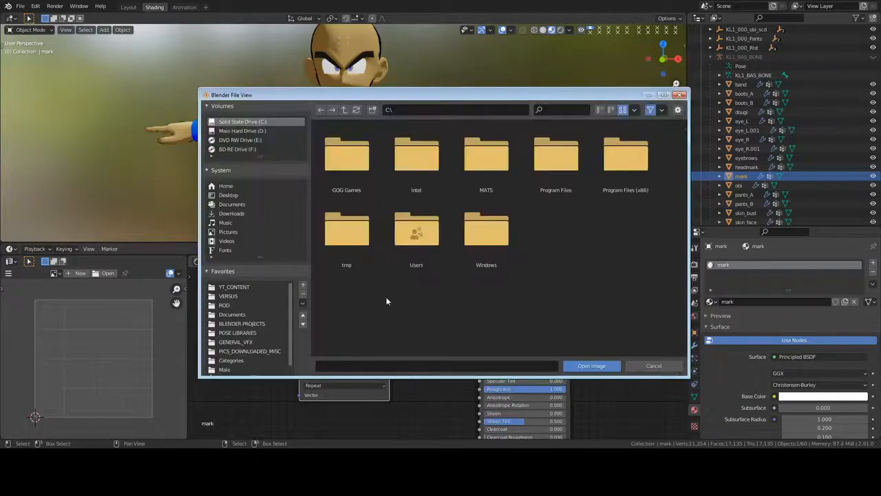
{"action": "left_click", "coordinate": [235, 288]}
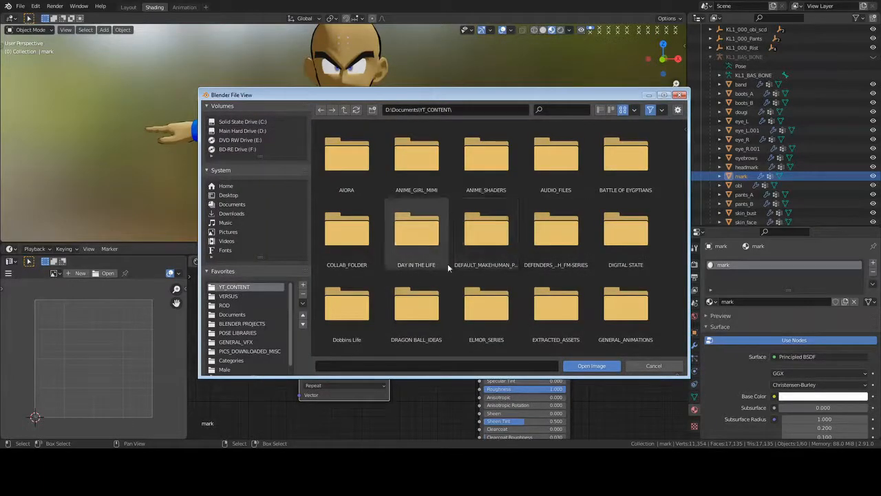
{"action": "left_click", "coordinate": [599, 110]}
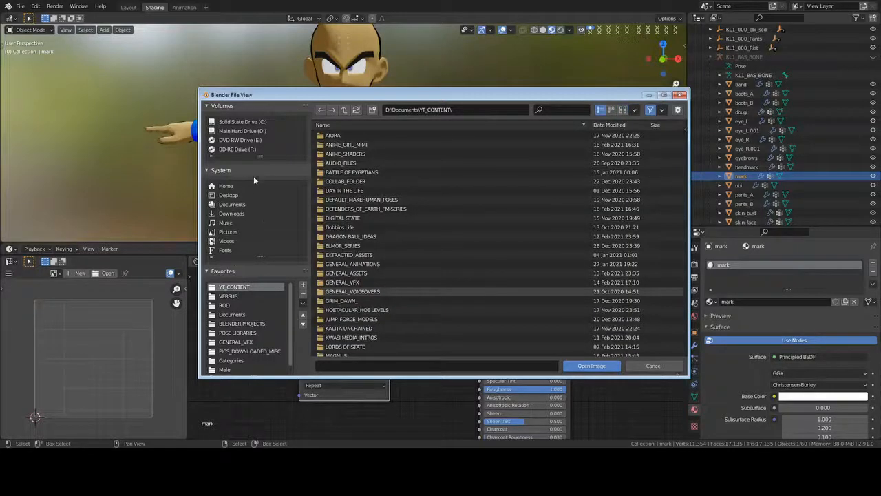
{"action": "left_click", "coordinate": [260, 131]}
{"action": "double_click", "coordinate": [370, 329]}
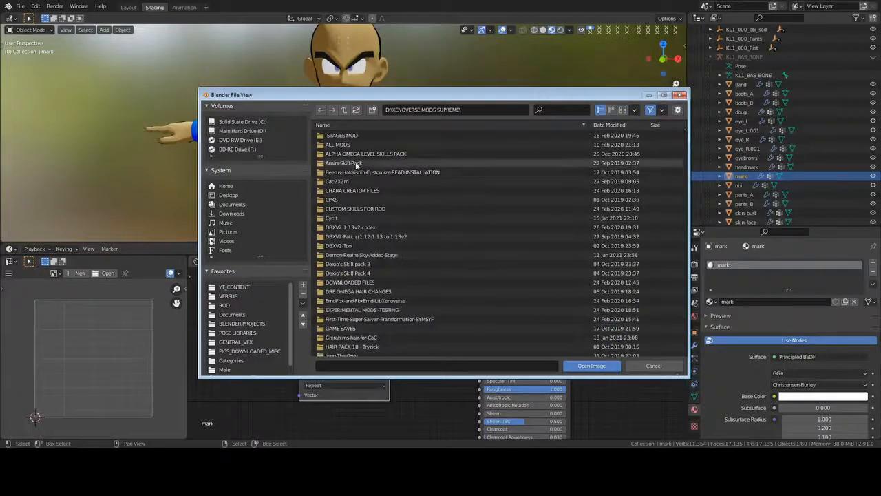
{"action": "double_click", "coordinate": [331, 200]}
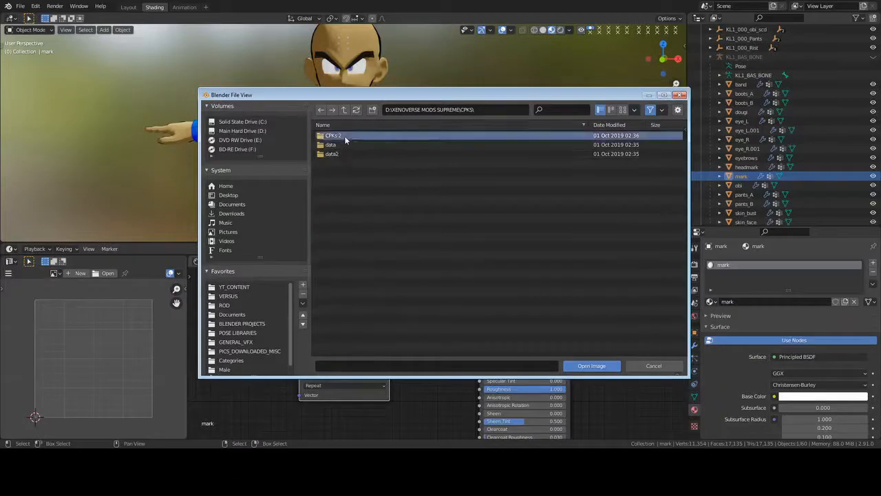
{"action": "double_click", "coordinate": [343, 141]}
{"action": "double_click", "coordinate": [337, 135]}
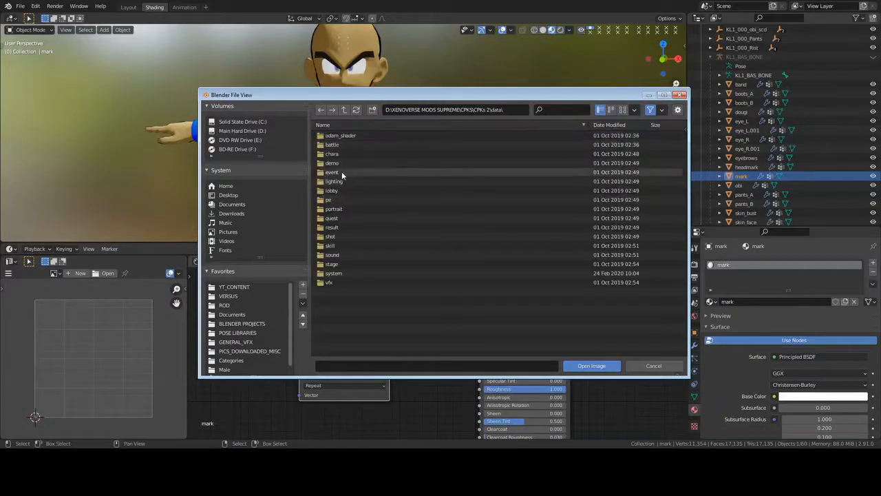
{"action": "double_click", "coordinate": [343, 154]}
{"action": "scroll", "coordinate": [363, 270], "scroll_direction": "down", "scroll_amount": 15}
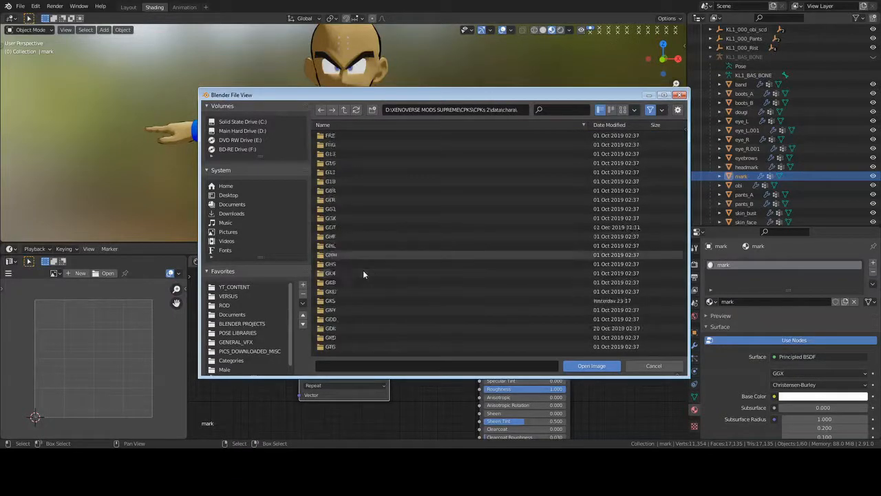
{"action": "scroll", "coordinate": [363, 273], "scroll_direction": "down", "scroll_amount": 10}
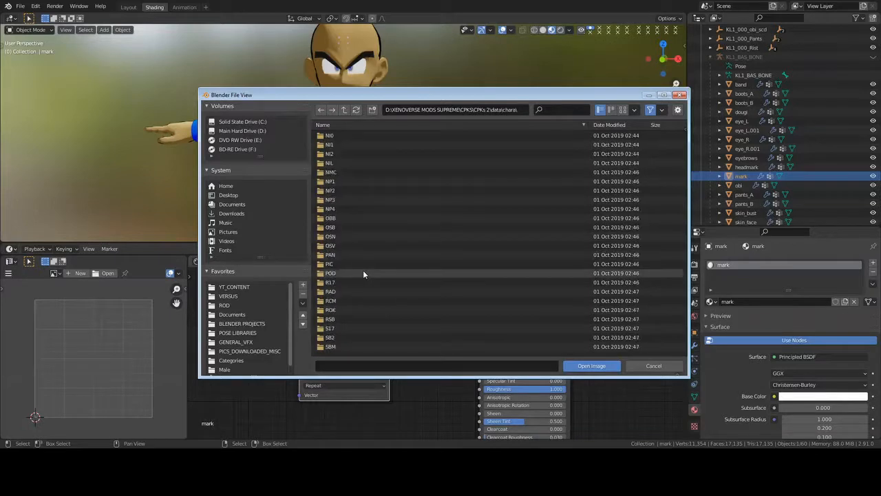
{"action": "scroll", "coordinate": [363, 269], "scroll_direction": "up", "scroll_amount": 10}
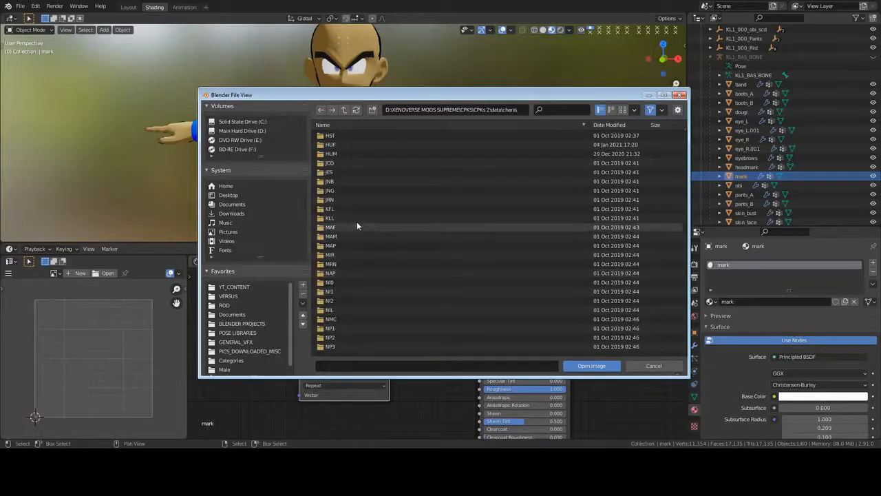
{"action": "double_click", "coordinate": [361, 218]}
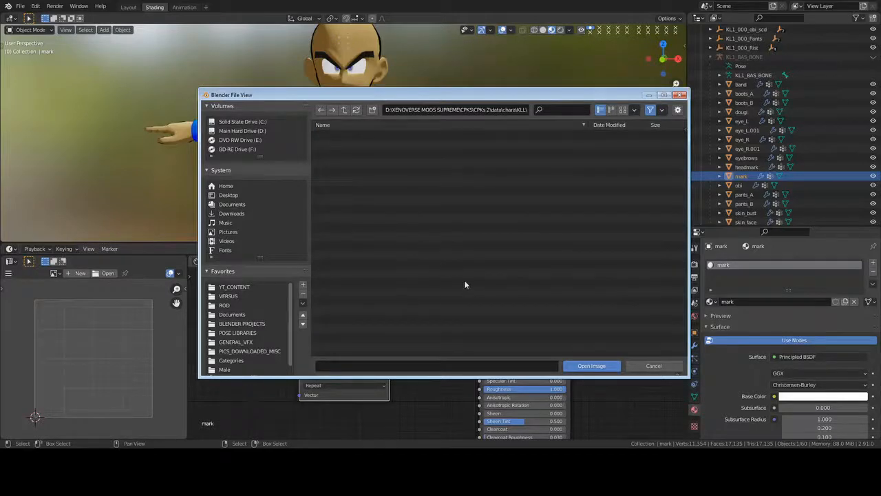
{"action": "left_click", "coordinate": [651, 366]}
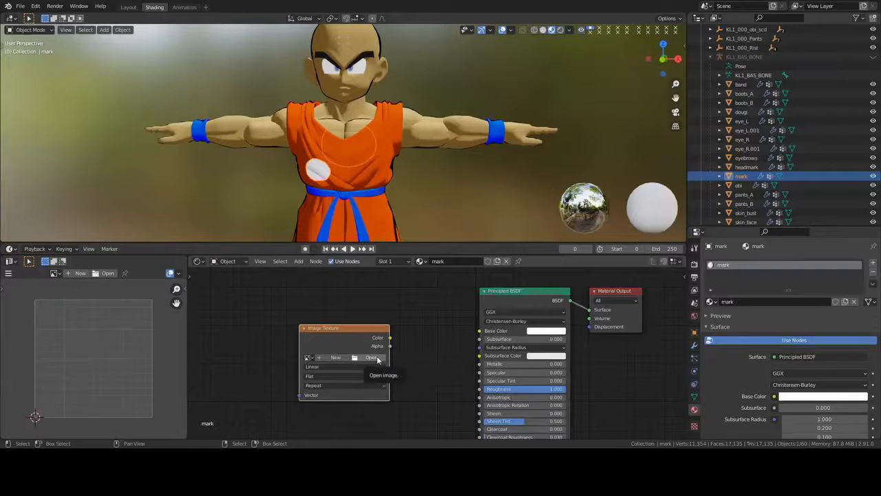
- Connect the Image Texture node's Color to the Principled BSDF's Base Color and its Alpha to the shader's Alpha
{"action": "middle_click_drag", "start_coordinate": [406, 192], "coordinate": [354, 151]}
{"action": "scroll", "coordinate": [351, 179], "scroll_direction": "up", "scroll_amount": 3}
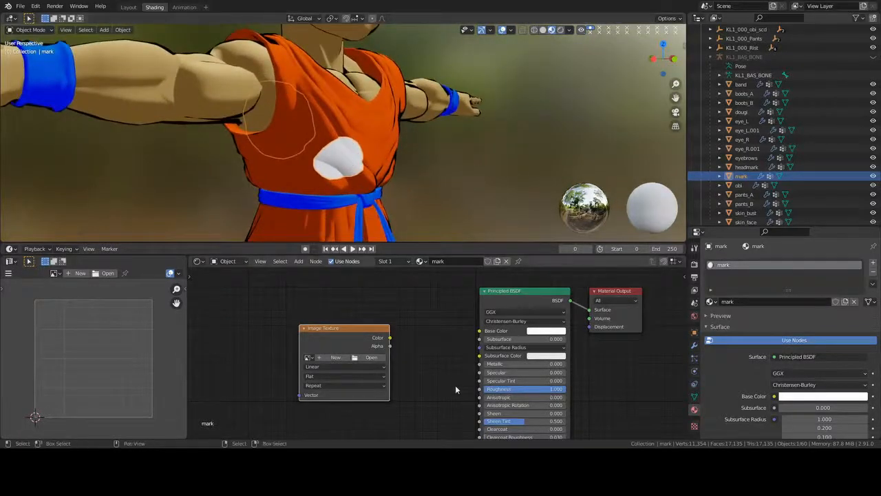
{"action": "middle_click_drag", "start_coordinate": [456, 390], "coordinate": [317, 315]}
{"action": "left_click_drag", "start_coordinate": [317, 304], "coordinate": [406, 296]}
{"action": "left_click_drag", "start_coordinate": [317, 307], "coordinate": [341, 371]}
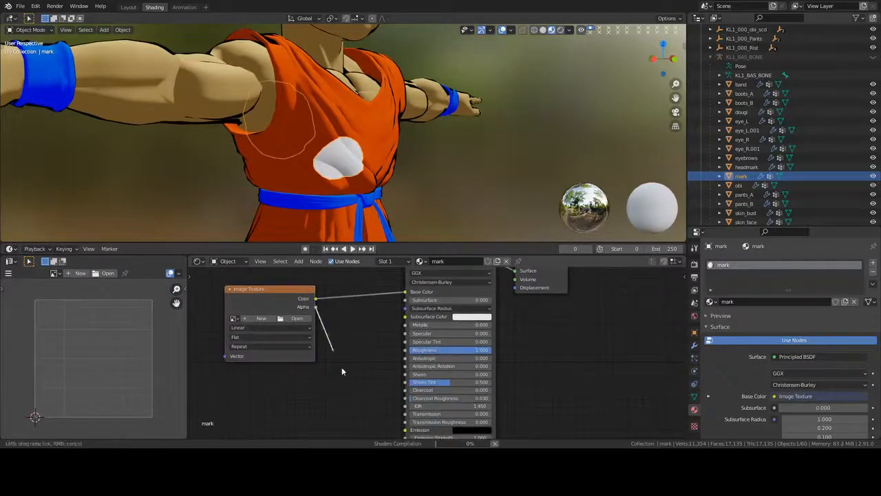
{"action": "left_click_drag", "start_coordinate": [402, 433], "coordinate": [385, 379]}
{"action": "middle_click_drag", "start_coordinate": [386, 379], "coordinate": [379, 334]}
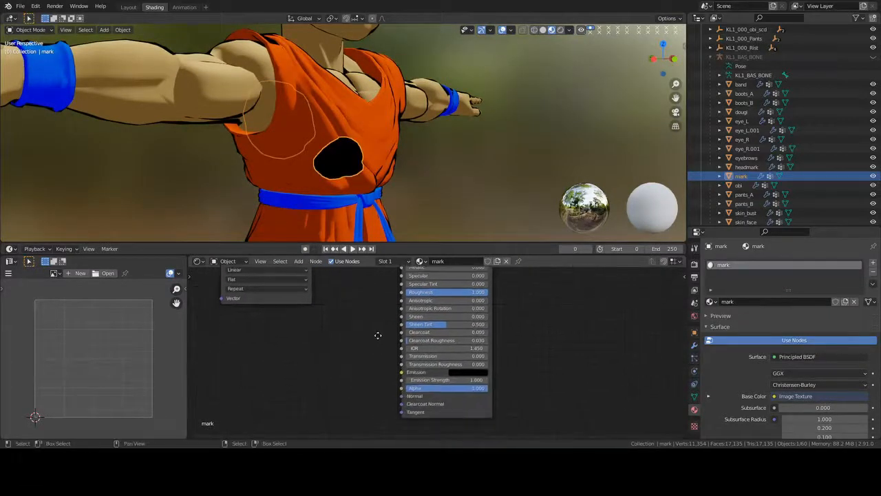
{"action": "left_click_drag", "start_coordinate": [287, 301], "coordinate": [263, 345]}
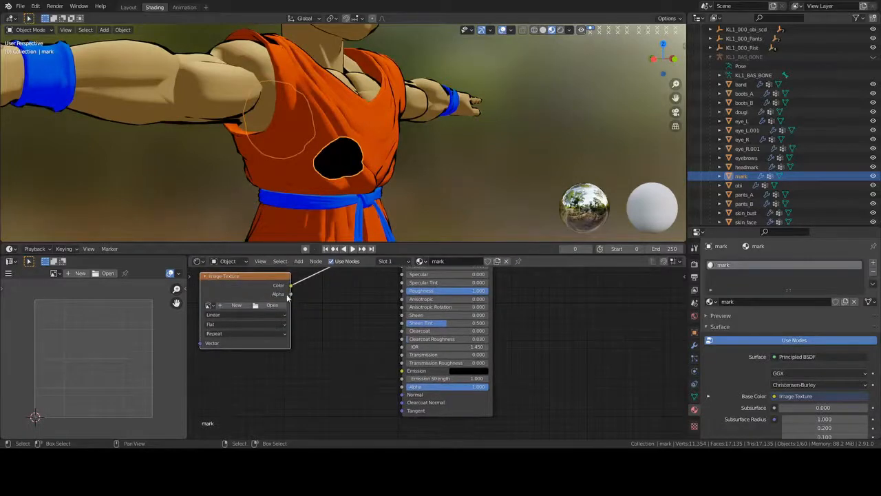
{"action": "left_click_drag", "start_coordinate": [290, 294], "coordinate": [402, 386]}
- Add Texture Coordinate and Mapping nodes to the Image Texture node and move them farther away from it
{"action": "middle_click_drag", "start_coordinate": [353, 358], "coordinate": [545, 375]}
{"action": "key", "text": "ctrl+t"}
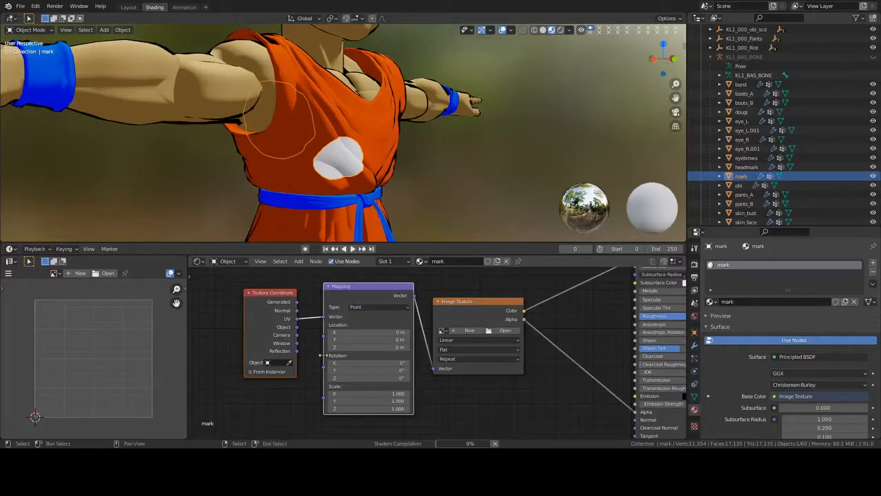
{"action": "left_click_drag", "start_coordinate": [217, 317], "coordinate": [391, 348]}
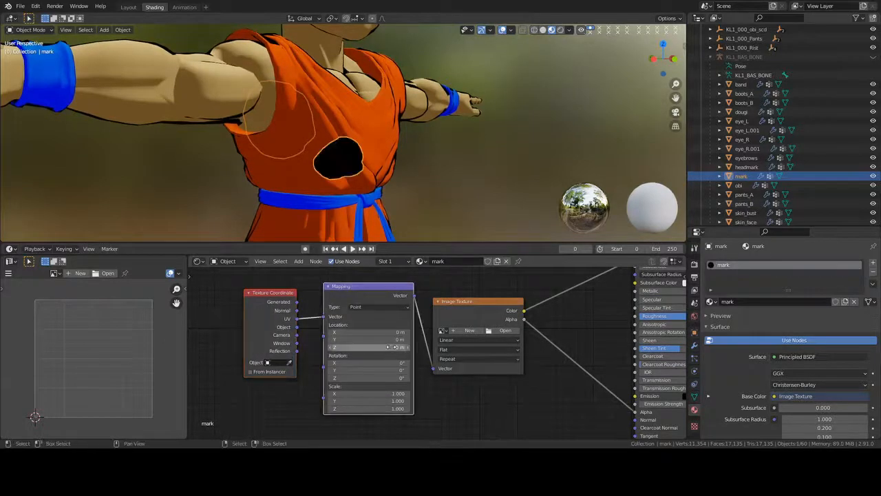
{"action": "key", "text": "g"}
{"action": "left_click", "coordinate": [324, 345]}
{"action": "scroll", "coordinate": [397, 365], "scroll_direction": "down", "scroll_amount": 1, "text": "shift"}
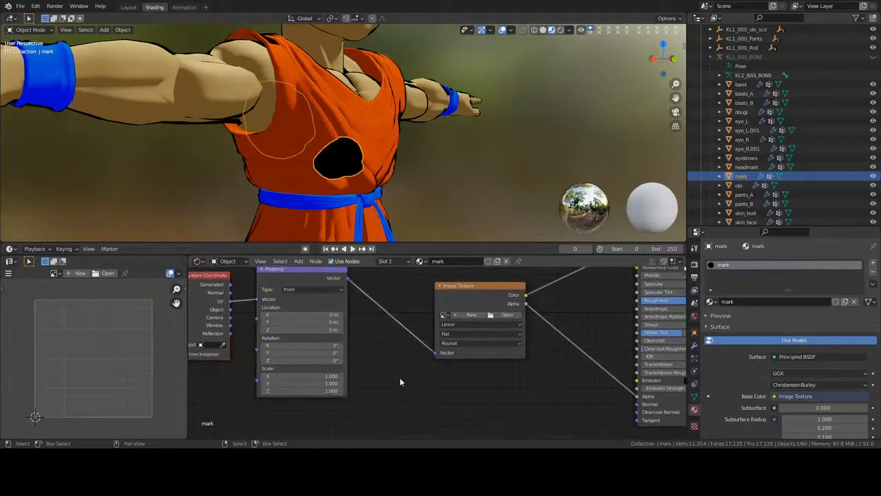
- Delete the Texture Coordinate and Mapping nodes and generate a fresh pair for the Image Texture node
{"action": "left_click", "coordinate": [489, 300]}
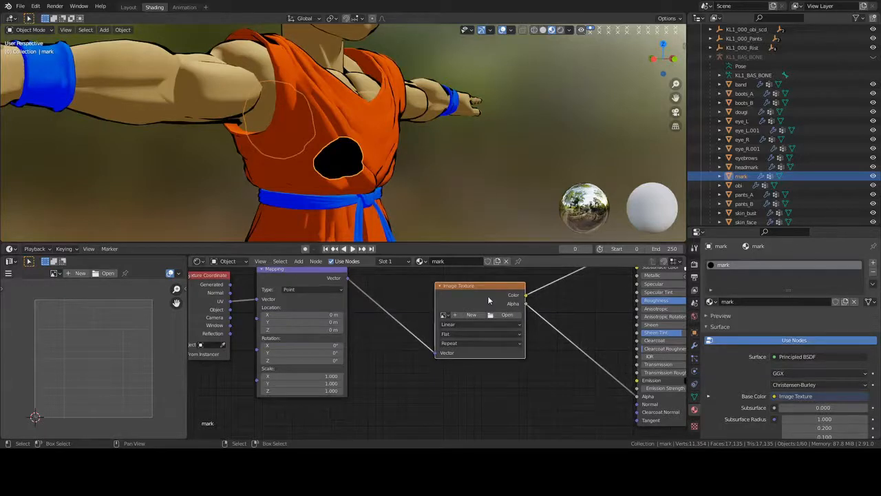
{"action": "key", "text": "ctrl+t"}
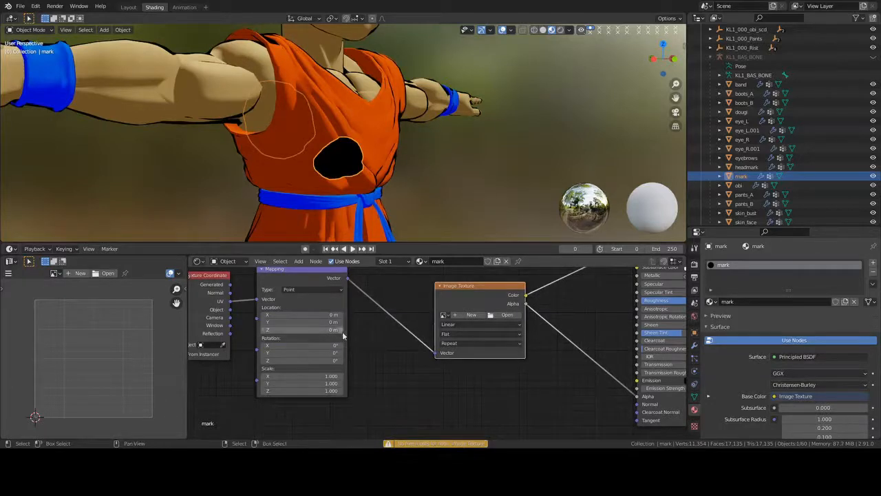
{"action": "left_click_drag", "start_coordinate": [376, 317], "coordinate": [196, 358]}
{"action": "key", "text": "x"}
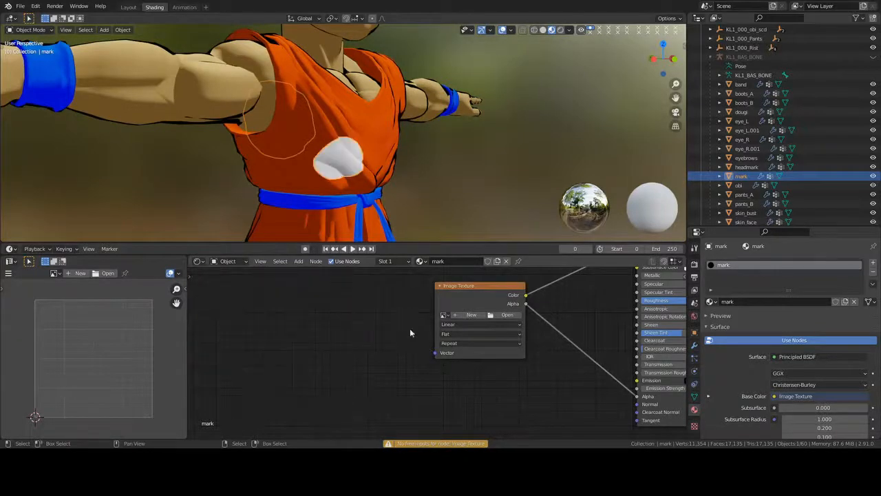
{"action": "left_click", "coordinate": [492, 287]}
{"action": "key", "text": "ctrl+t"}
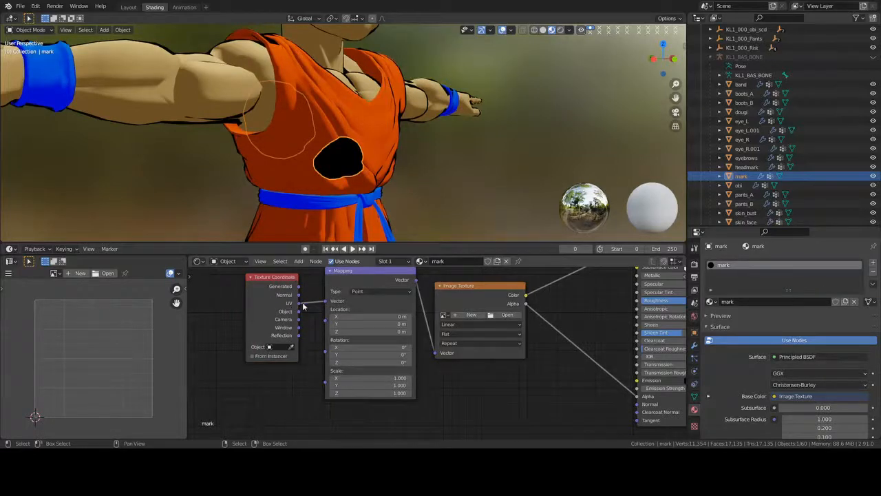
- Examine the full UV layout of the dougi top in Edit Mode and return to Object Mode
{"action": "left_click", "coordinate": [378, 135]}
{"action": "key", "text": "Tab"}
{"action": "middle_click_drag", "start_coordinate": [429, 133], "coordinate": [388, 135]}
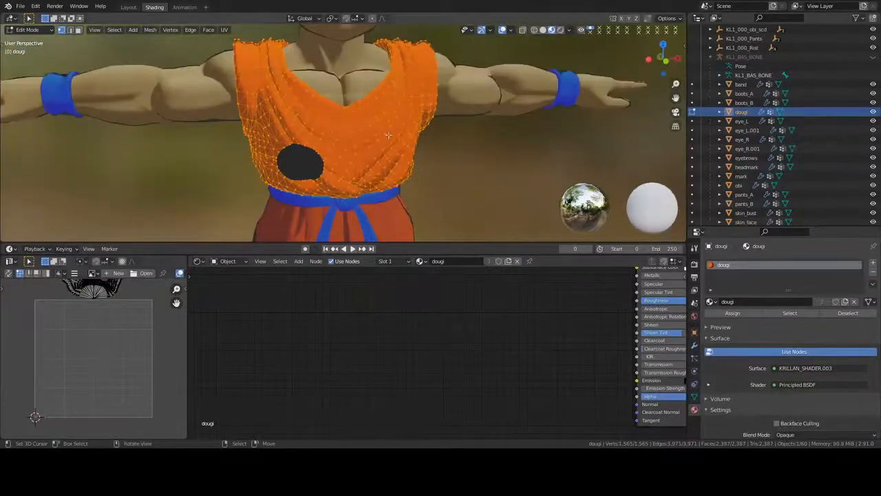
{"action": "middle_click_drag", "start_coordinate": [117, 312], "coordinate": [127, 365]}
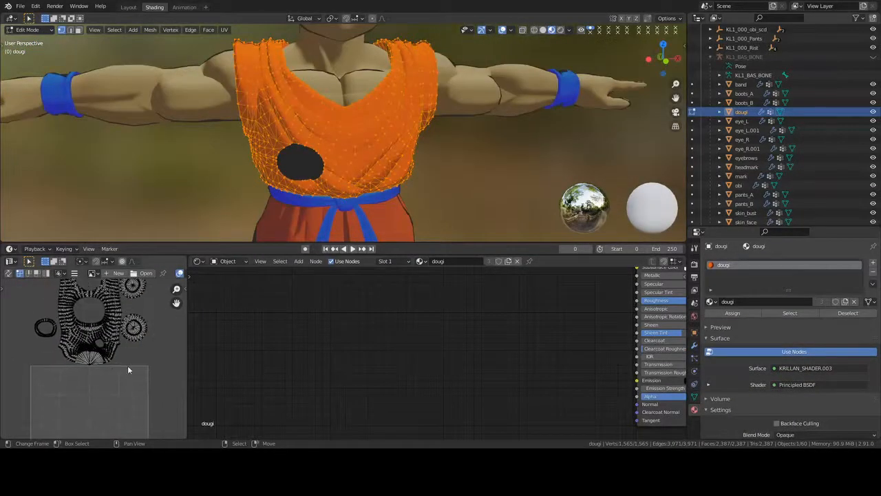
{"action": "key", "text": "a"}
{"action": "scroll", "coordinate": [128, 365], "scroll_direction": "up", "scroll_amount": 3}
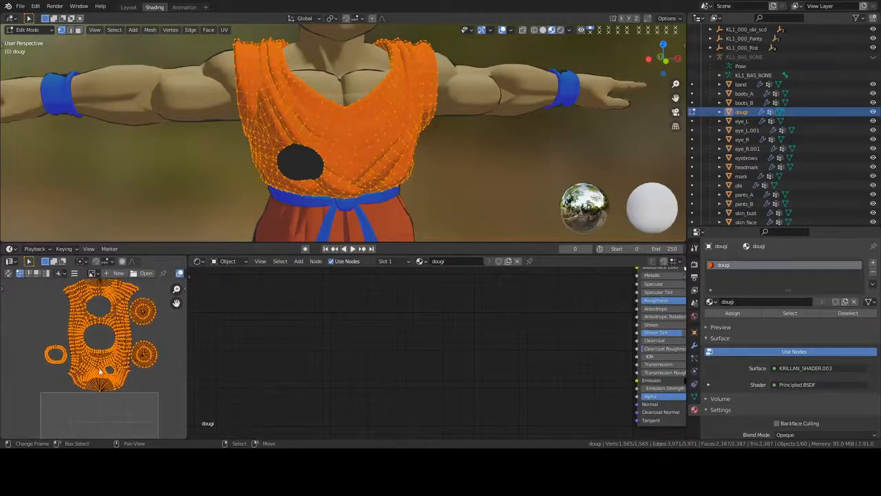
{"action": "mouse_move", "coordinate": [308, 158]}
{"action": "middle_mouse_down"}
{"action": "mouse_move", "coordinate": [296, 138]}
{"action": "mouse_move", "coordinate": [332, 170]}
{"action": "mouse_move", "coordinate": [323, 160]}
{"action": "middle_mouse_up"}
{"action": "key", "text": "Tab"}
- Deselect the dougi top and select the mark object on the chest to bring up its material nodes
{"action": "scroll", "coordinate": [456, 175], "scroll_direction": "down", "scroll_amount": 6}
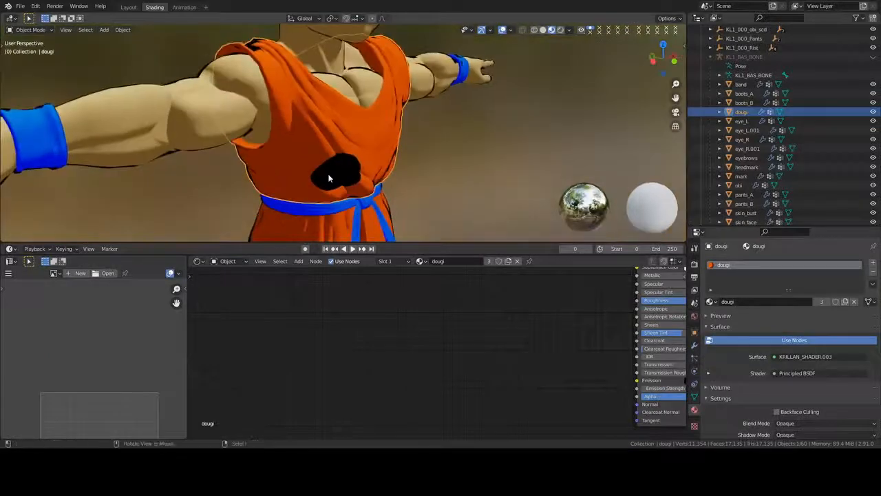
{"action": "left_click", "coordinate": [451, 165]}
{"action": "middle_click_drag", "start_coordinate": [446, 159], "coordinate": [415, 142]}
{"action": "middle_click_drag", "start_coordinate": [370, 159], "coordinate": [396, 179]}
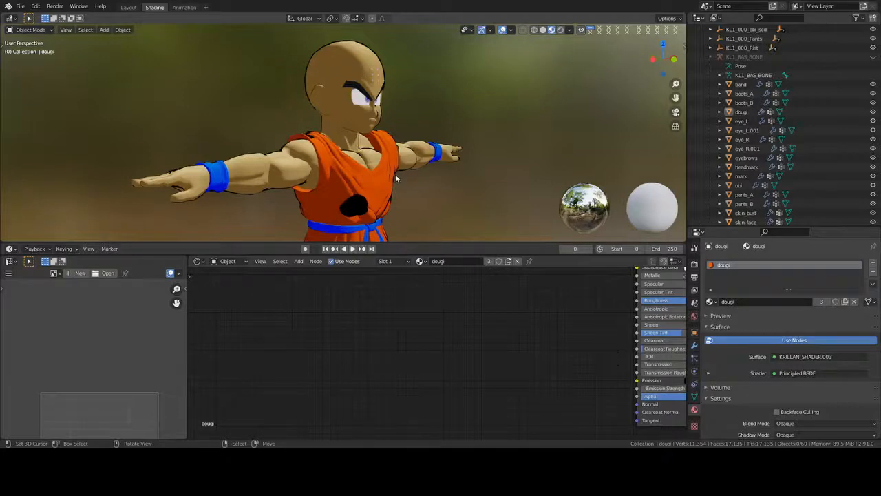
{"action": "scroll", "coordinate": [396, 178], "scroll_direction": "down", "scroll_amount": 1}
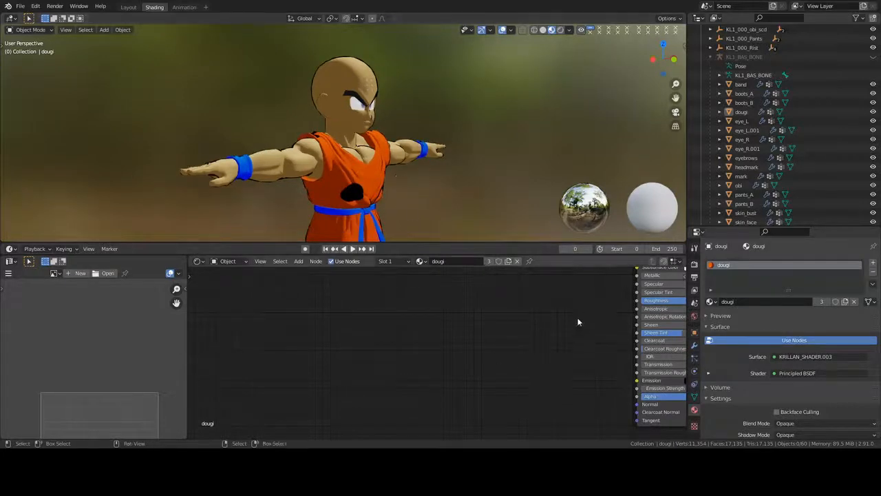
{"action": "middle_click_drag", "start_coordinate": [579, 321], "coordinate": [475, 395]}
{"action": "left_click", "coordinate": [353, 194]}
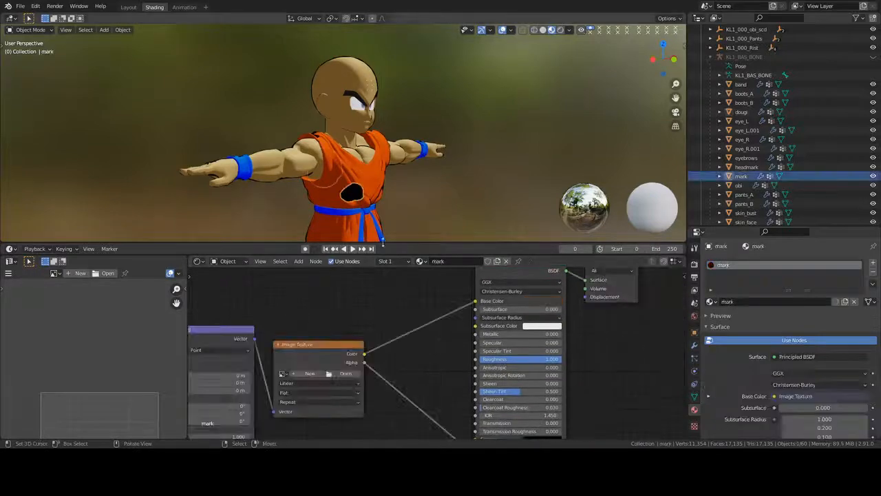